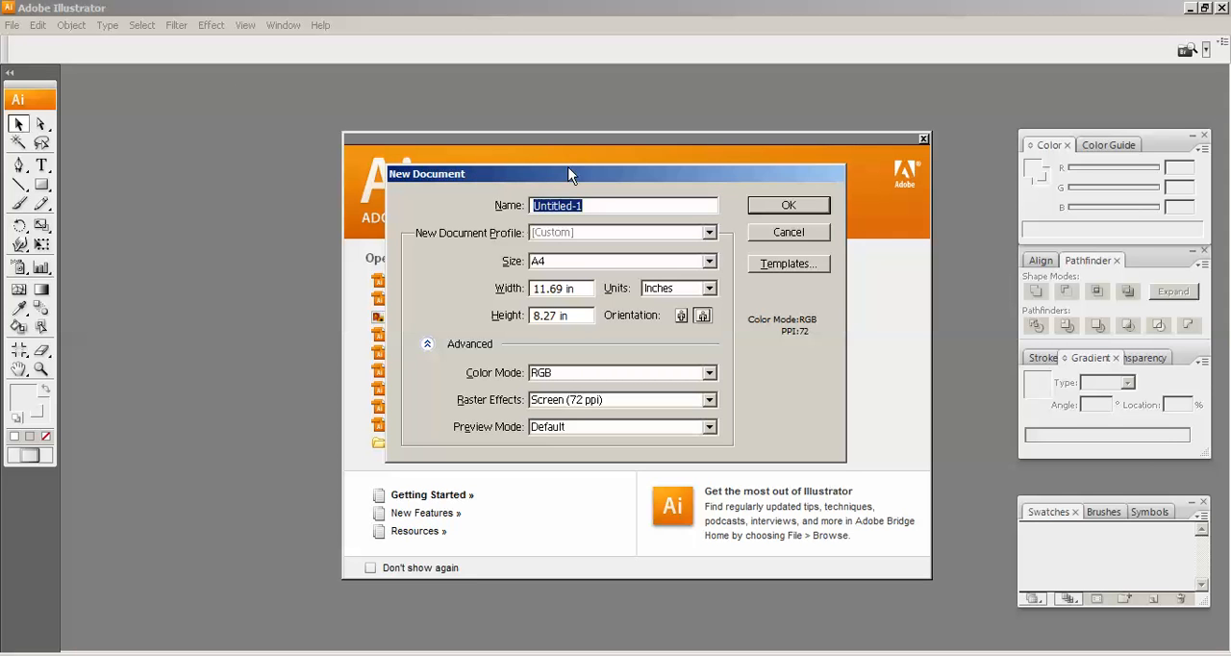
Create a new A4 document in portrait orientation with units in inches
{"action": "left_click", "coordinate": [558, 265]}
{"action": "left_click", "coordinate": [558, 269]}
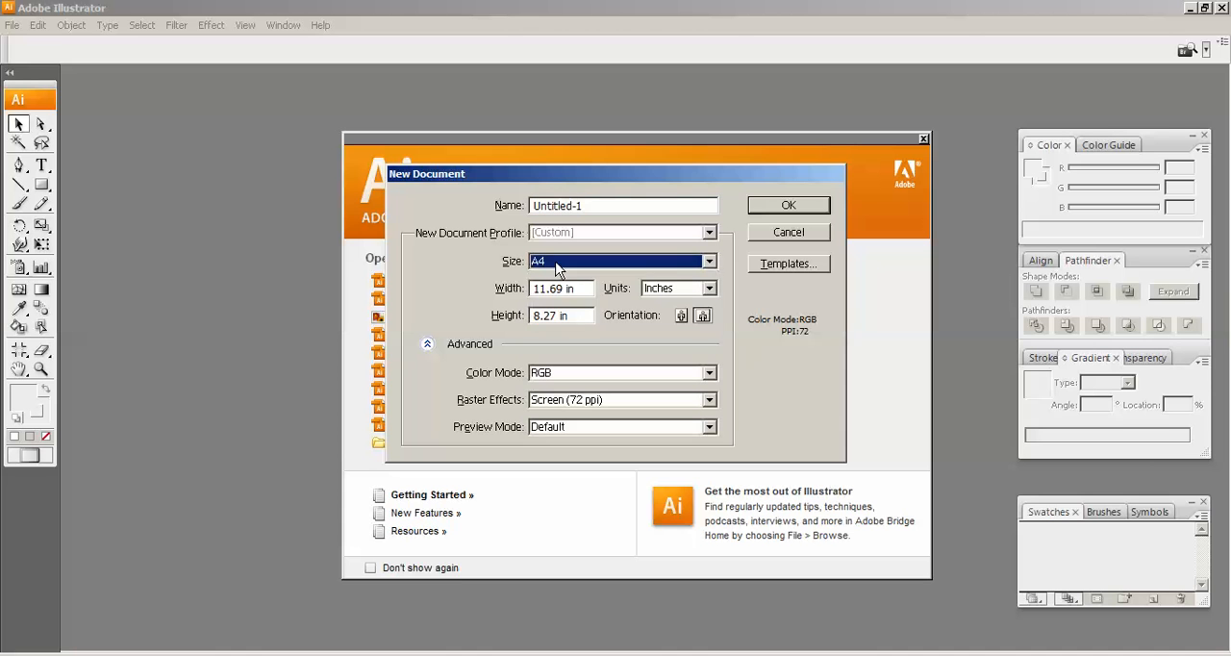
{"action": "left_click", "coordinate": [679, 316]}
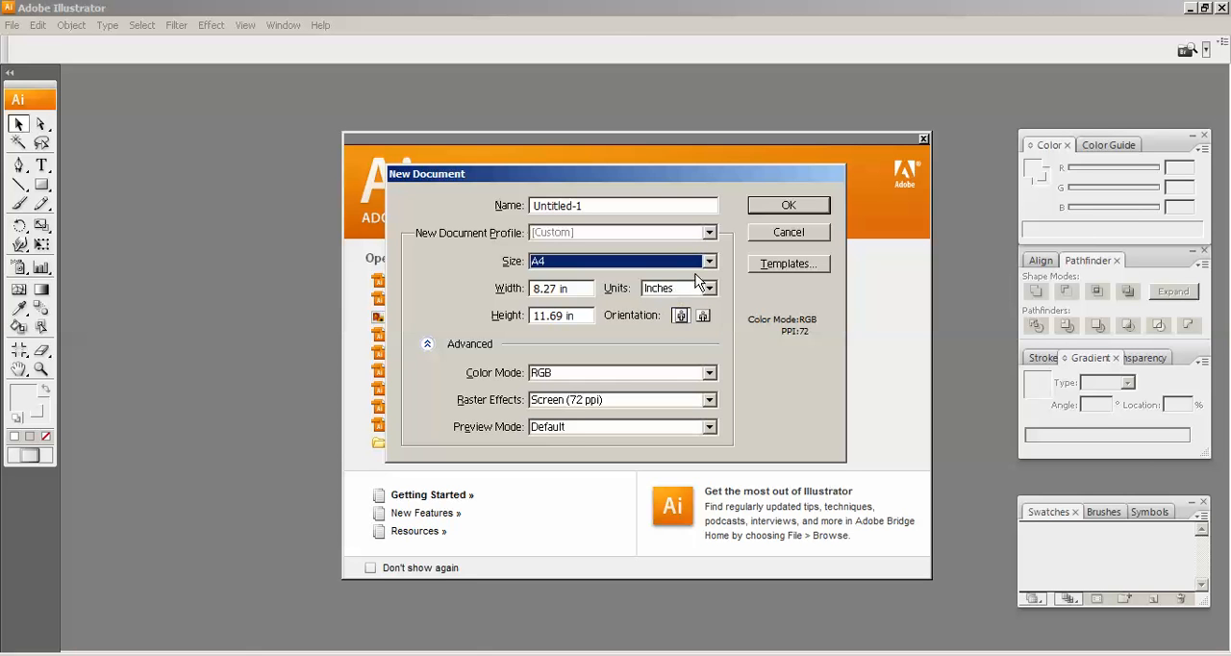
{"action": "left_click", "coordinate": [680, 292]}
{"action": "left_click", "coordinate": [681, 296]}
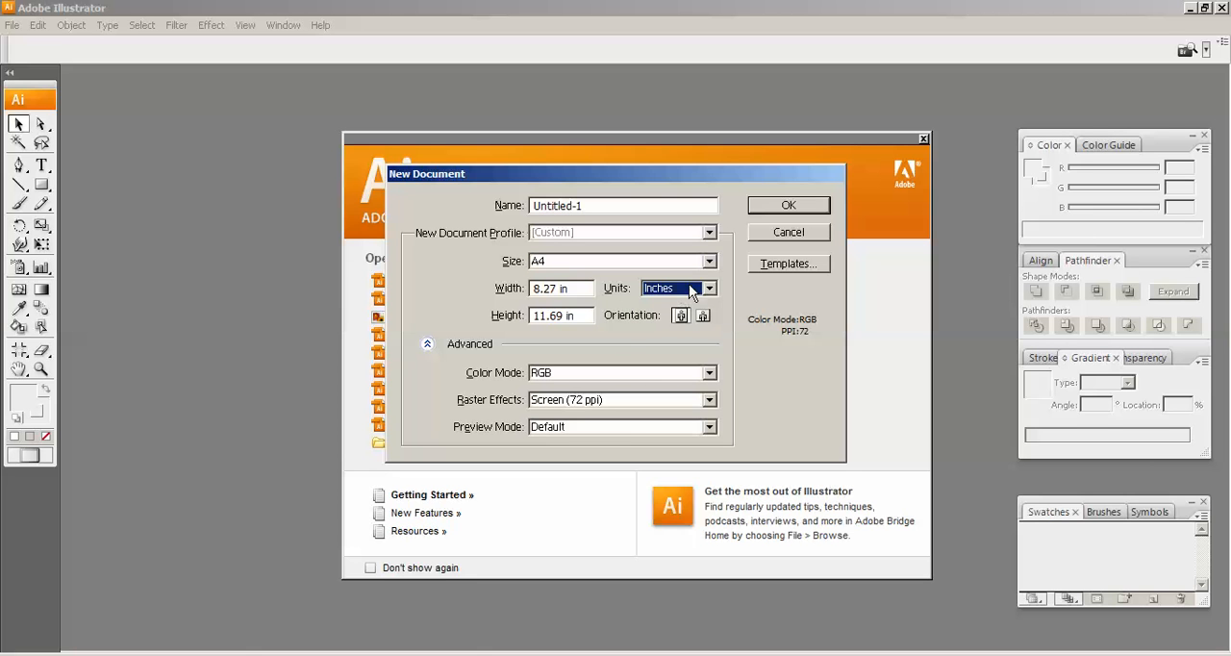
{"action": "left_click", "coordinate": [788, 206]}
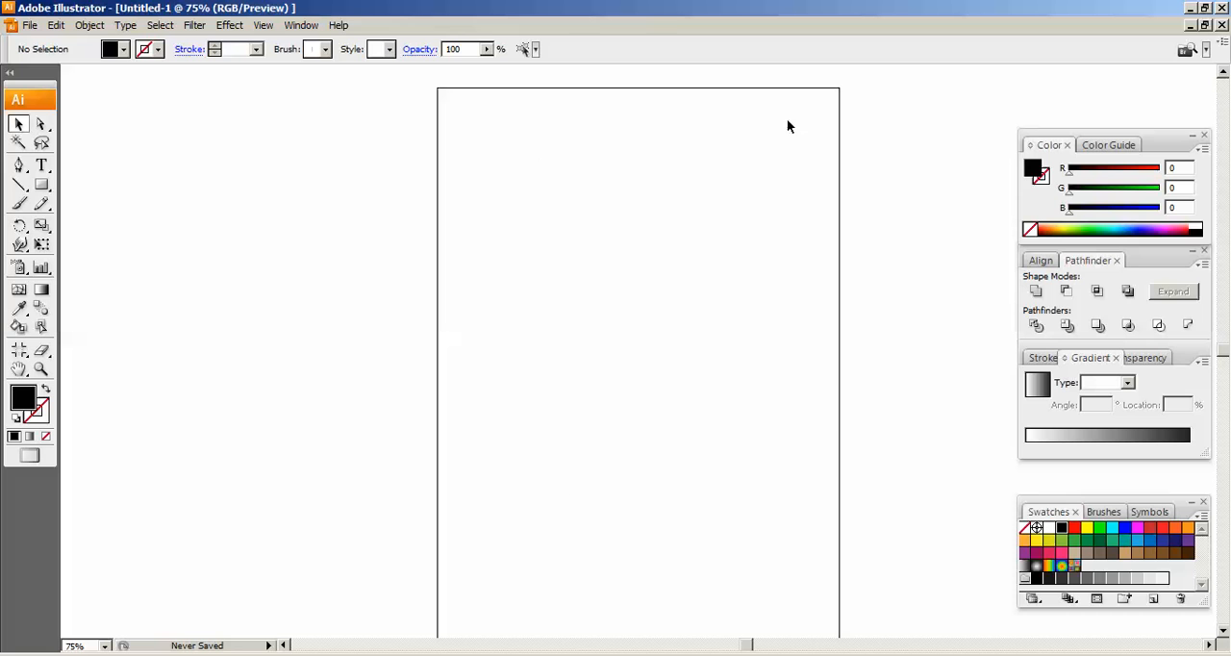
Change the document's artboard orientation to landscape and view it at 100%
{"action": "scroll", "coordinate": [627, 221], "scroll_direction": "down", "scroll_amount": 1}
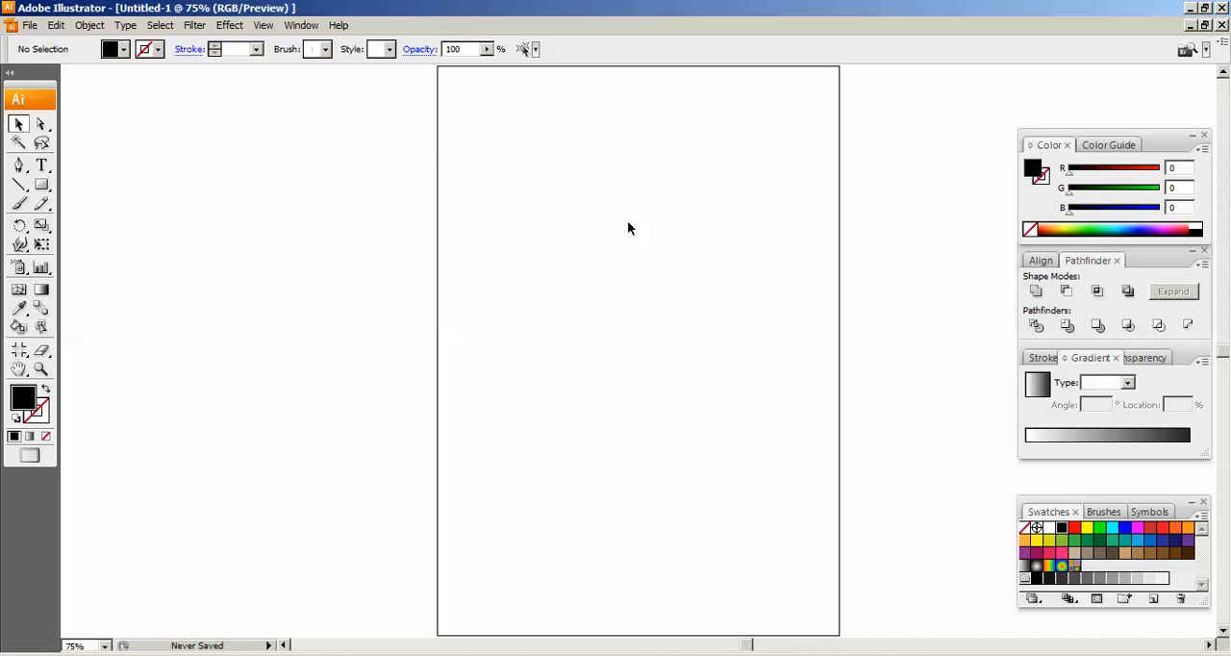
{"action": "left_click", "coordinate": [31, 25]}
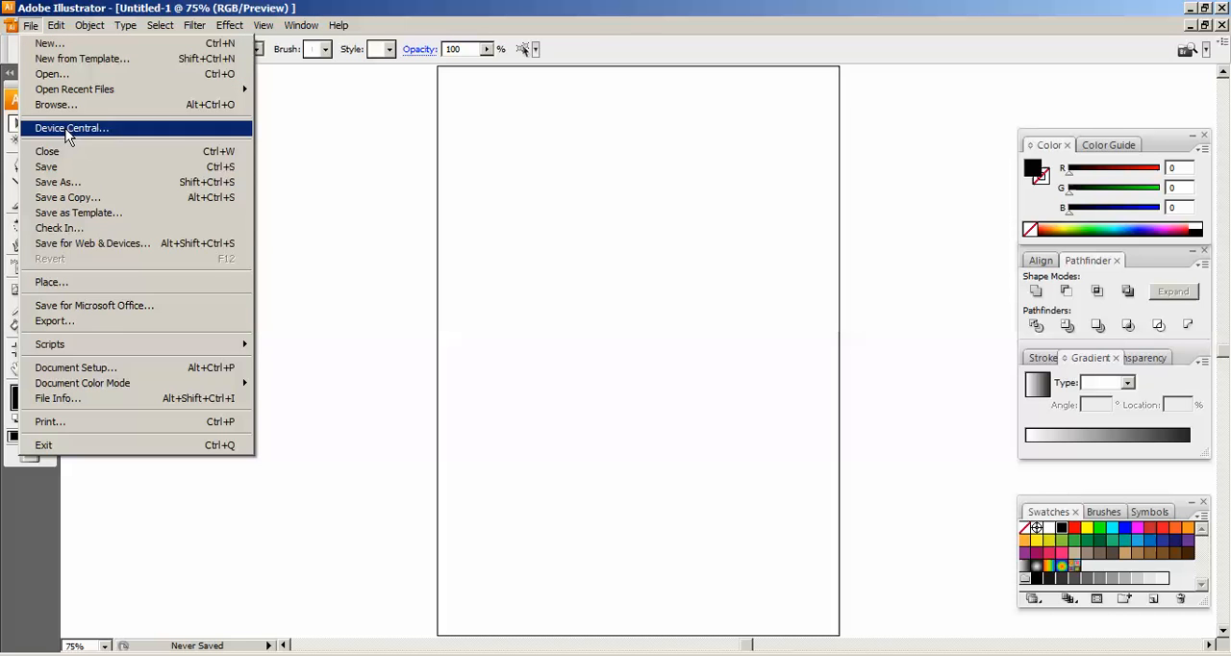
{"action": "left_click", "coordinate": [77, 367]}
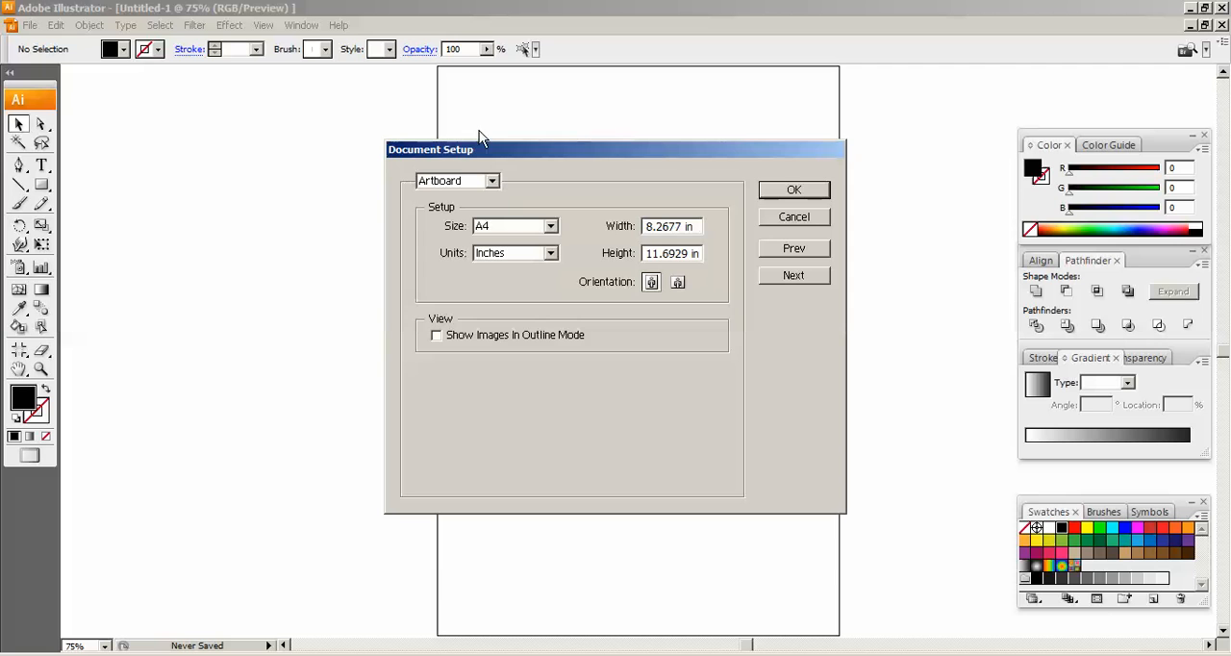
{"action": "left_click", "coordinate": [678, 284]}
{"action": "left_click", "coordinate": [793, 189]}
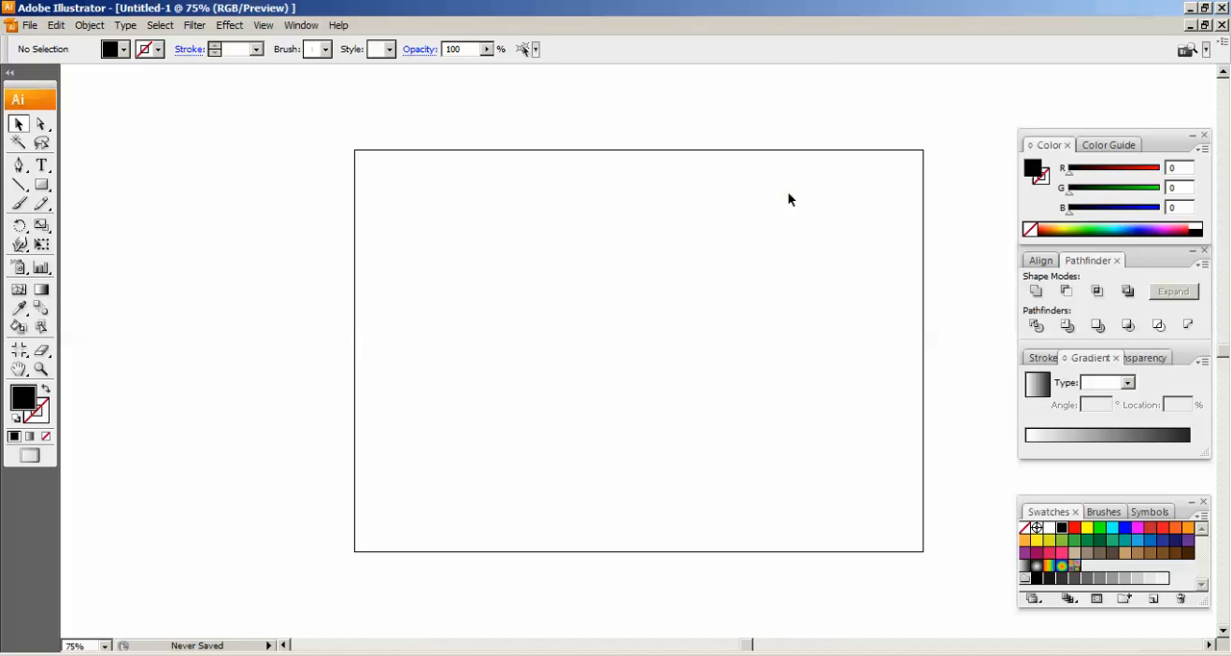
{"action": "key", "text": "ctrl+0"}
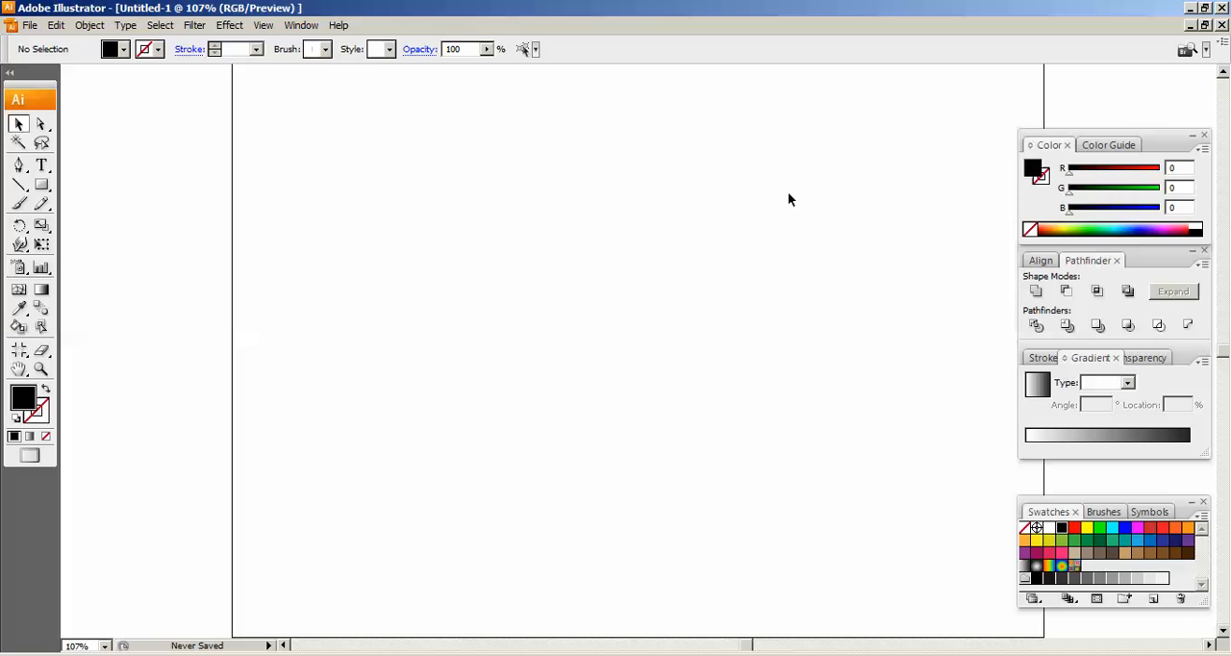
{"action": "key", "text": "ctrl+1"}
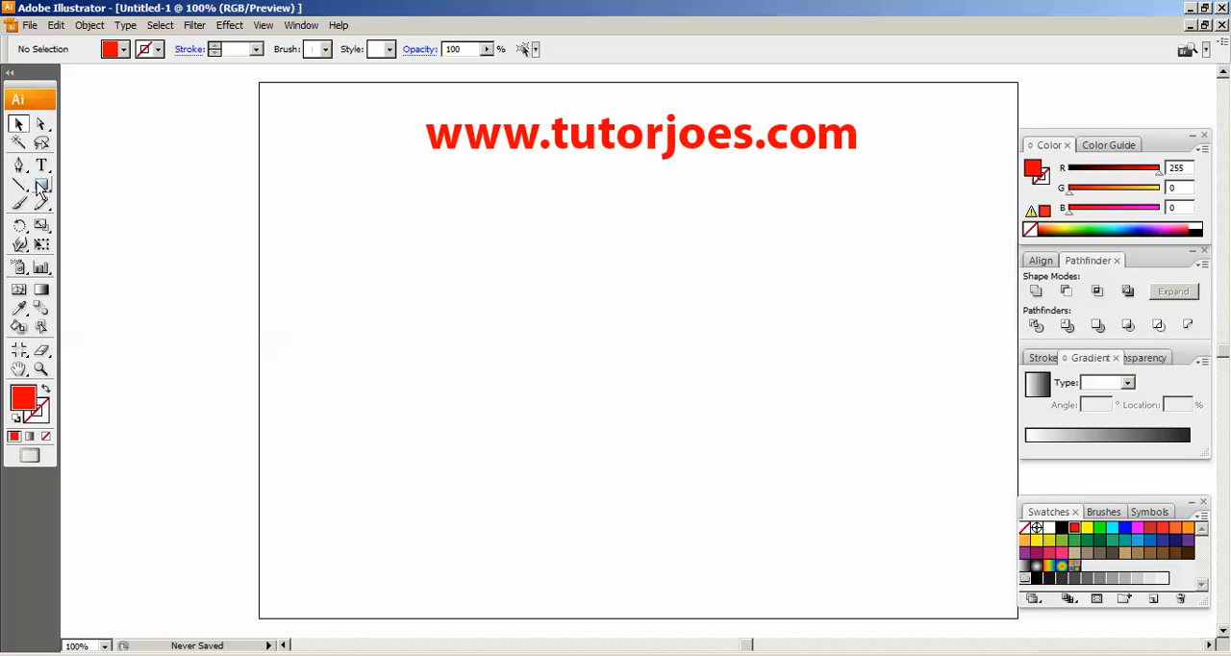
Create a circle 2.5 in wide and 2.5 in high below the website title with the Ellipse tool
{"action": "left_click_drag", "start_coordinate": [41, 189], "coordinate": [88, 225]}
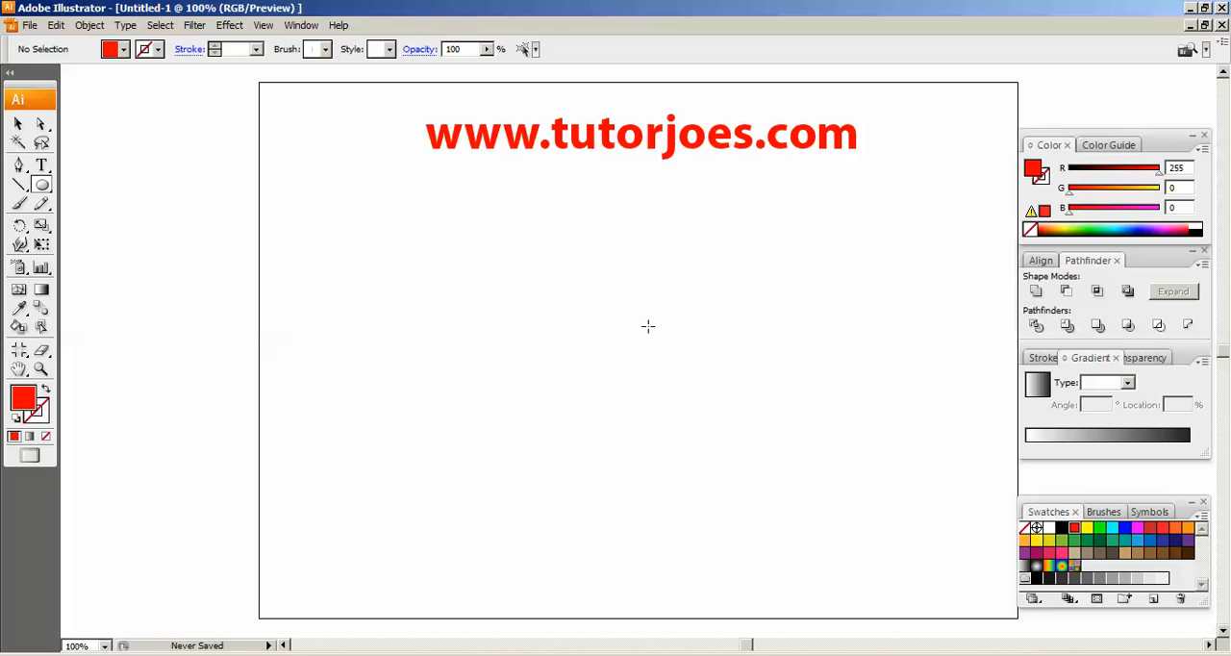
{"action": "left_click", "coordinate": [620, 255]}
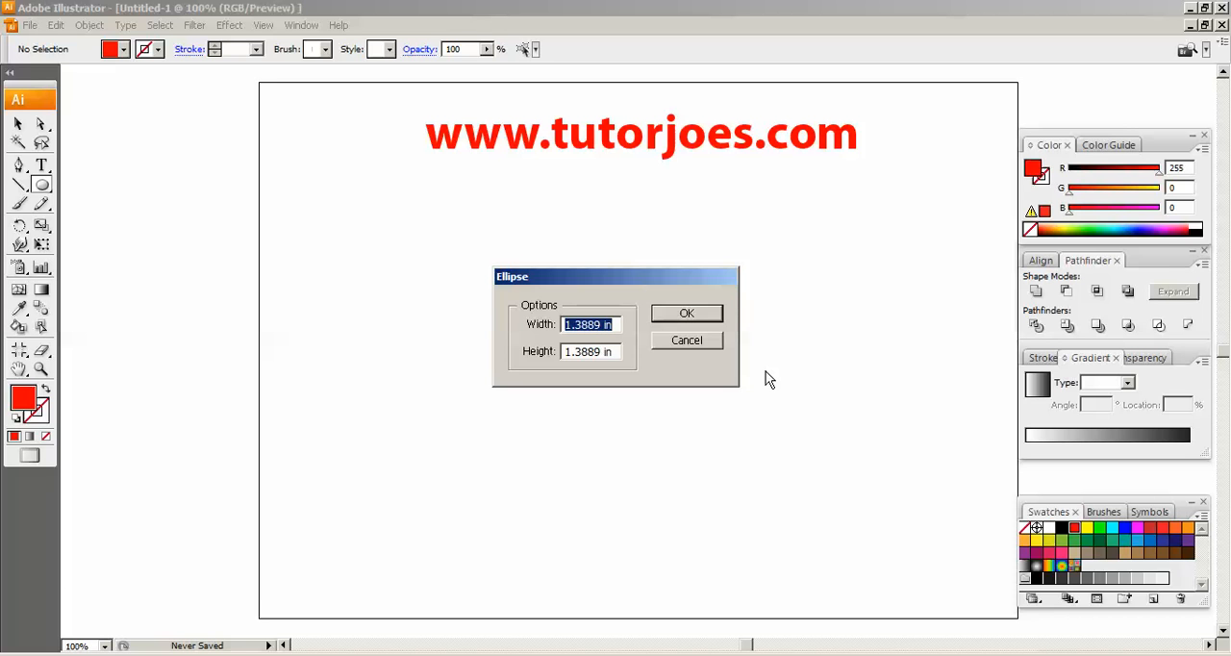
{"action": "type", "text": "2.5"}
{"action": "key", "text": "Tab"}
{"action": "type", "text": "2.5"}
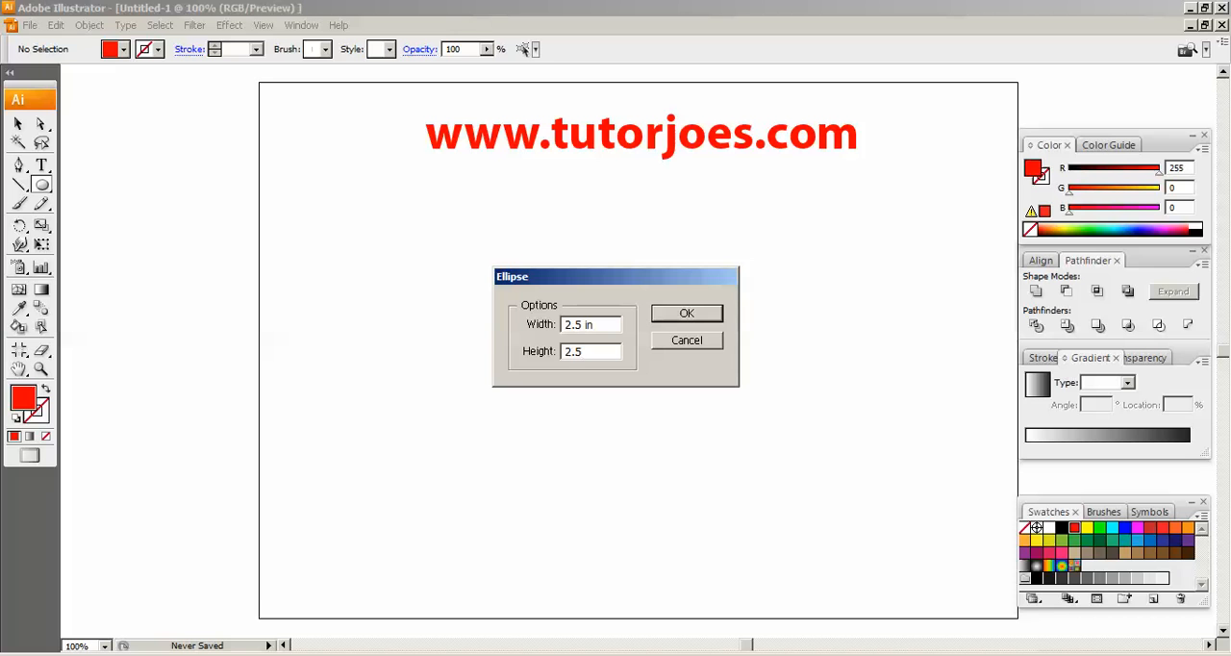
{"action": "left_click", "coordinate": [606, 325]}
{"action": "left_click_drag", "start_coordinate": [581, 325], "coordinate": [626, 324]}
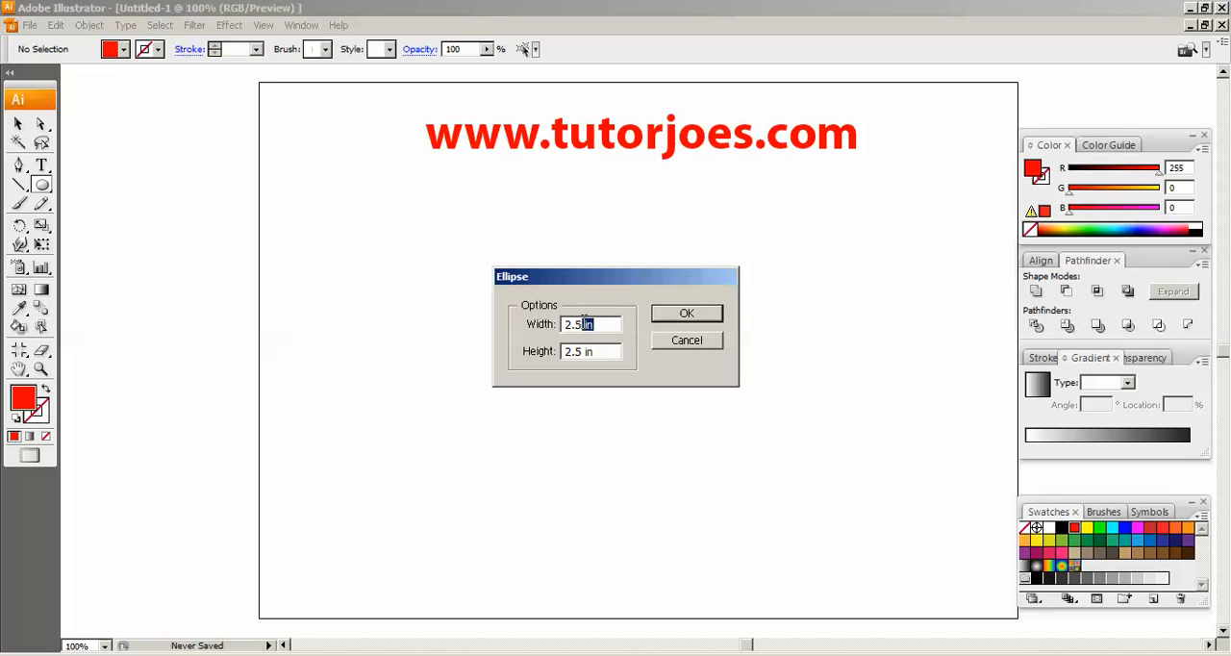
{"action": "left_click", "coordinate": [693, 315]}
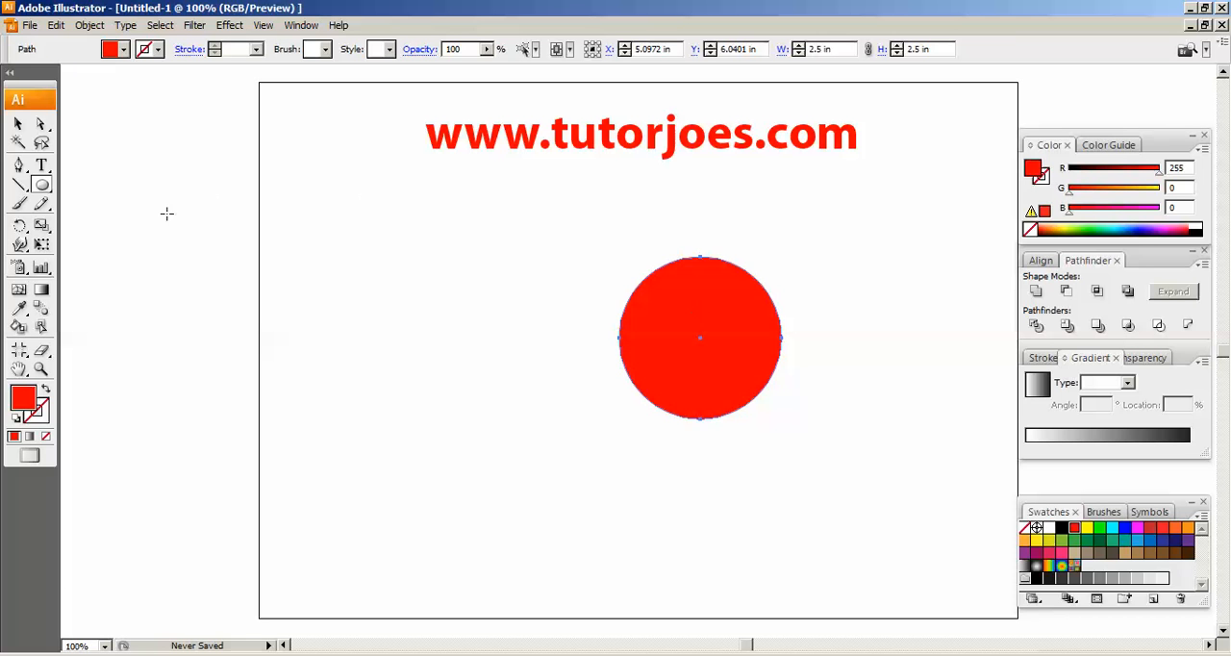
Move the circle slightly left and up to about X 4.5 in, Y 6.17 in, and fill it with the light blue swatch
{"action": "left_click", "coordinate": [18, 125]}
{"action": "left_click_drag", "start_coordinate": [736, 309], "coordinate": [698, 301]}
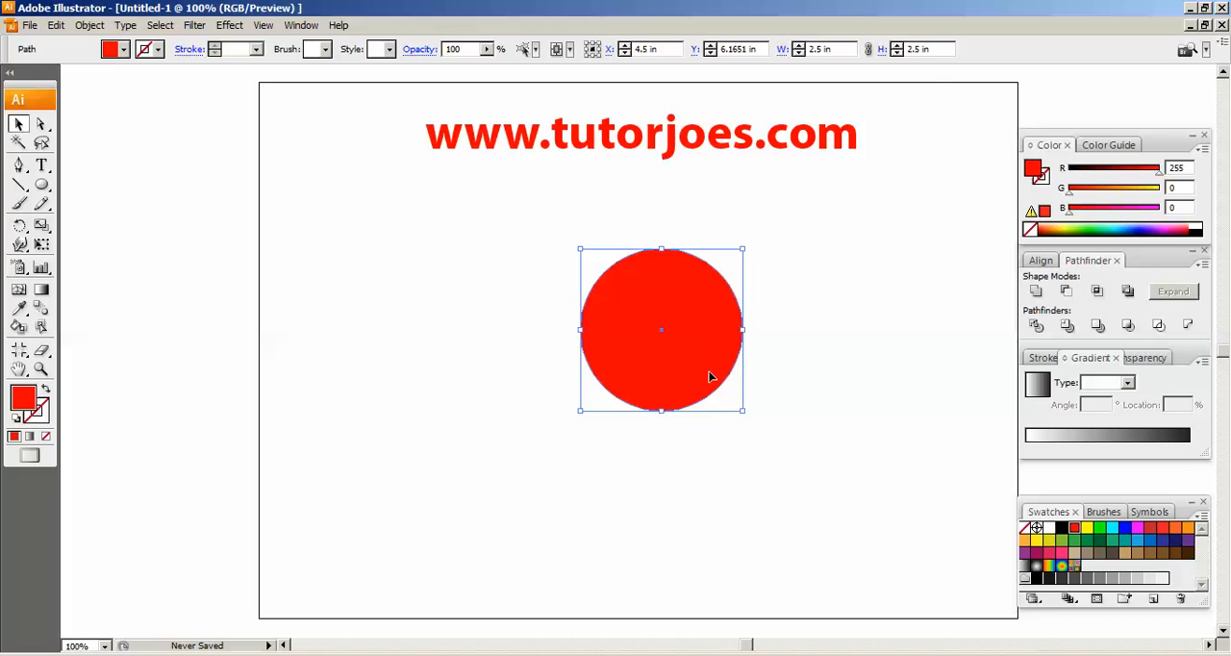
{"action": "left_click", "coordinate": [1137, 539]}
{"action": "left_click", "coordinate": [860, 482]}
{"action": "left_click", "coordinate": [717, 324]}
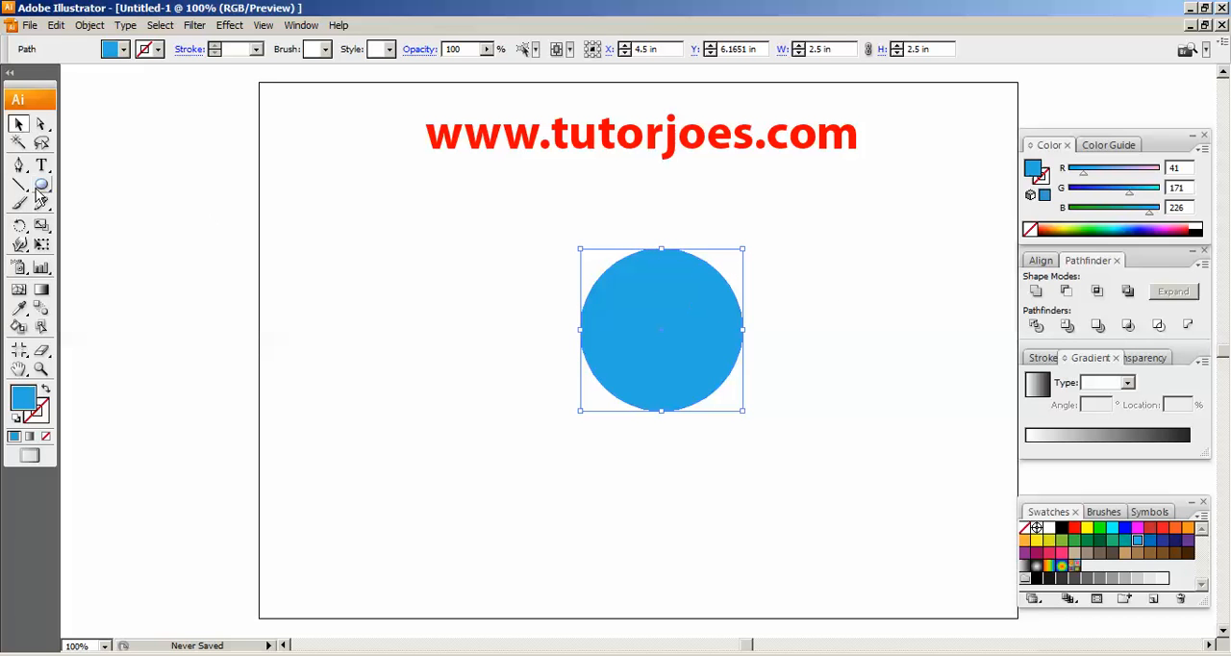
Nudge the circle's bottom anchor point straight down to about Y 4.37 in to form an inverted egg shape
{"action": "left_click_drag", "start_coordinate": [41, 124], "coordinate": [83, 134]}
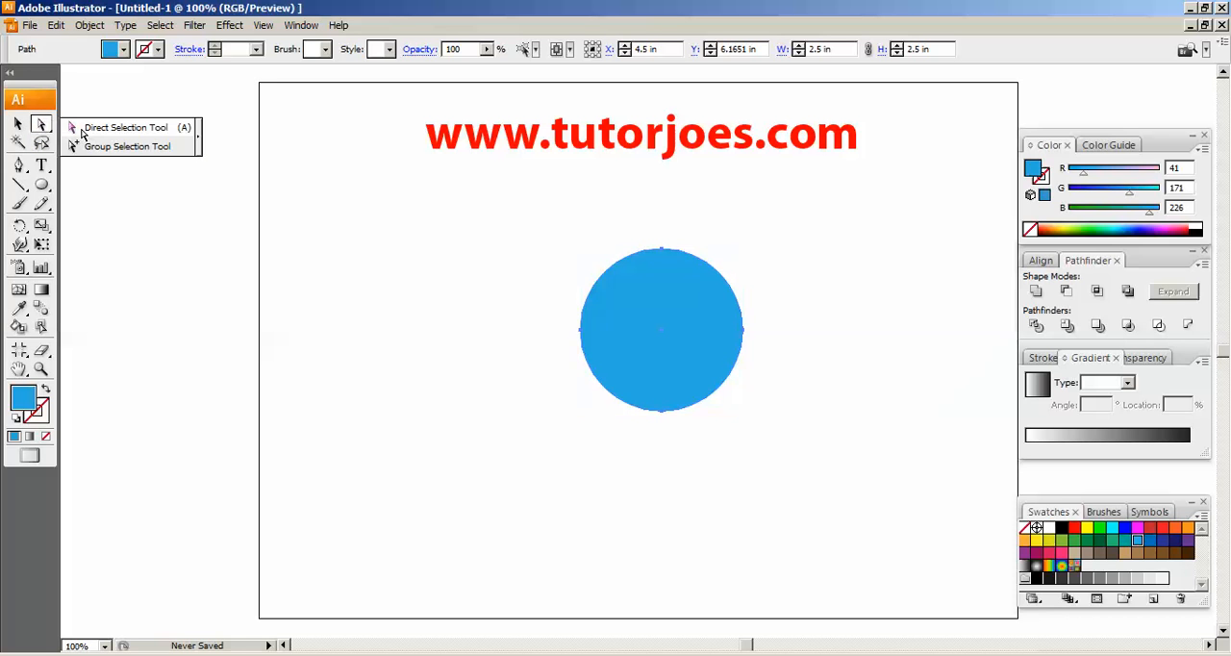
{"action": "left_click", "coordinate": [661, 411]}
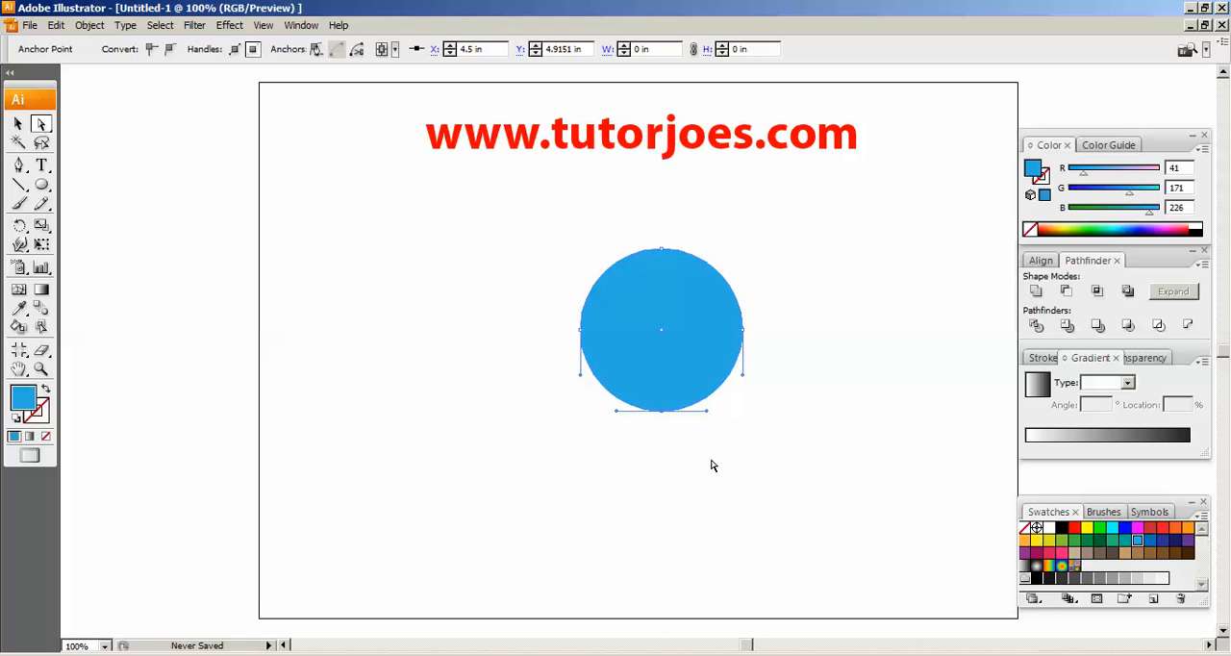
{"action": "key", "text": "Down"}
{"action": "key", "text": "Down"}
{"action": "key", "text": "Down"}
{"action": "key", "text": "Down"}
{"action": "key", "text": "Down"}
{"action": "key", "text": "Down"}
{"action": "key", "text": "Down"}
{"action": "key", "text": "Down"}
{"action": "key", "text": "Down"}
{"action": "key", "text": "Down"}
{"action": "key", "text": "Down"}
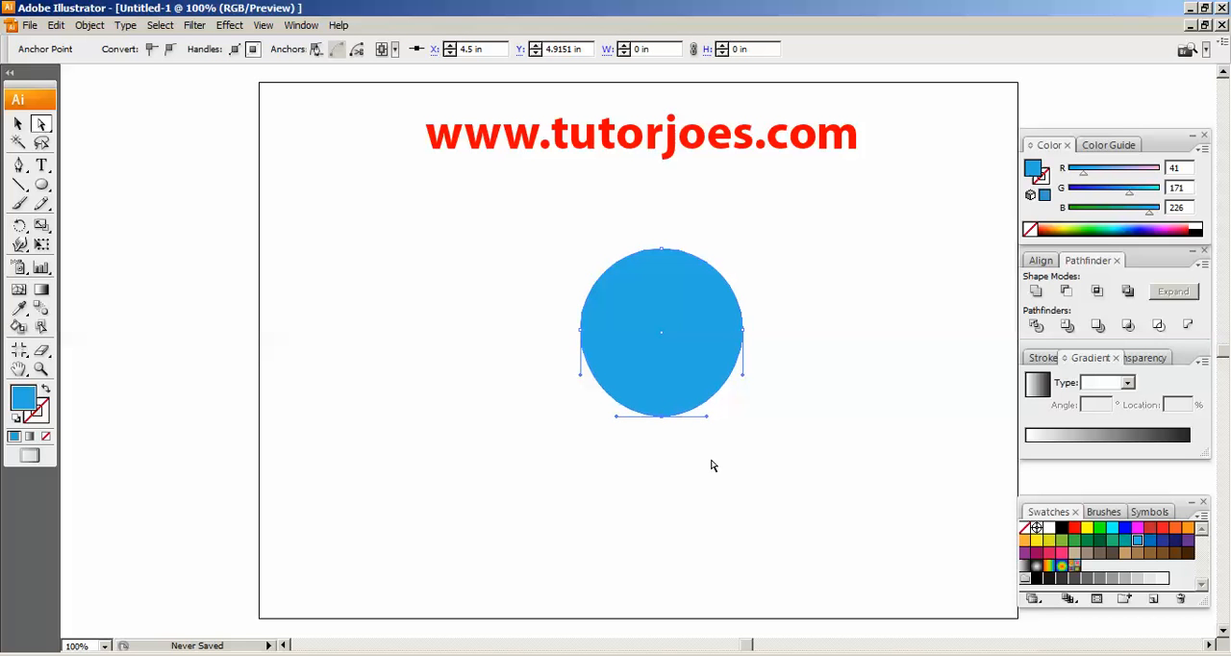
{"action": "key", "text": "Down"}
{"action": "key", "text": "Down"}
{"action": "key", "text": "Down"}
{"action": "key", "text": "Down"}
{"action": "key", "text": "Down"}
{"action": "key", "text": "Down"}
{"action": "key", "text": "Down"}
{"action": "key", "text": "Down"}
{"action": "key", "text": "Down"}
{"action": "key", "text": "Down"}
{"action": "key", "text": "Down"}
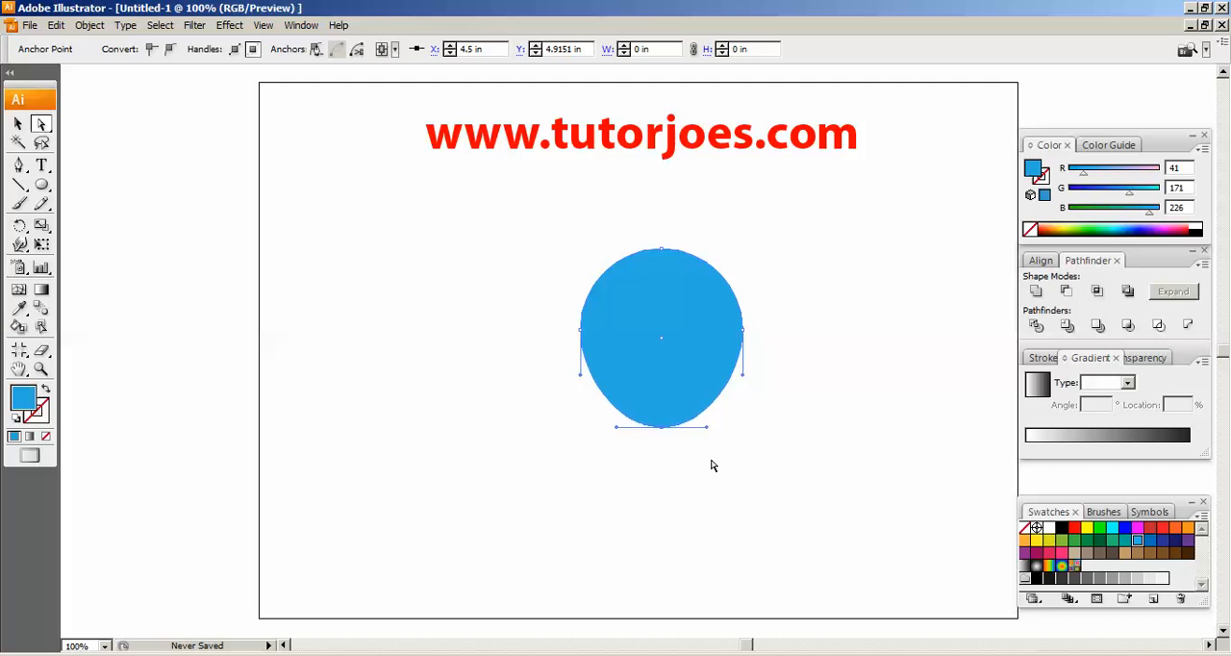
{"action": "key", "text": "Down"}
{"action": "key", "text": "Down"}
{"action": "key", "text": "Down"}
{"action": "key", "text": "Down"}
{"action": "key", "text": "Down"}
{"action": "key", "text": "Down"}
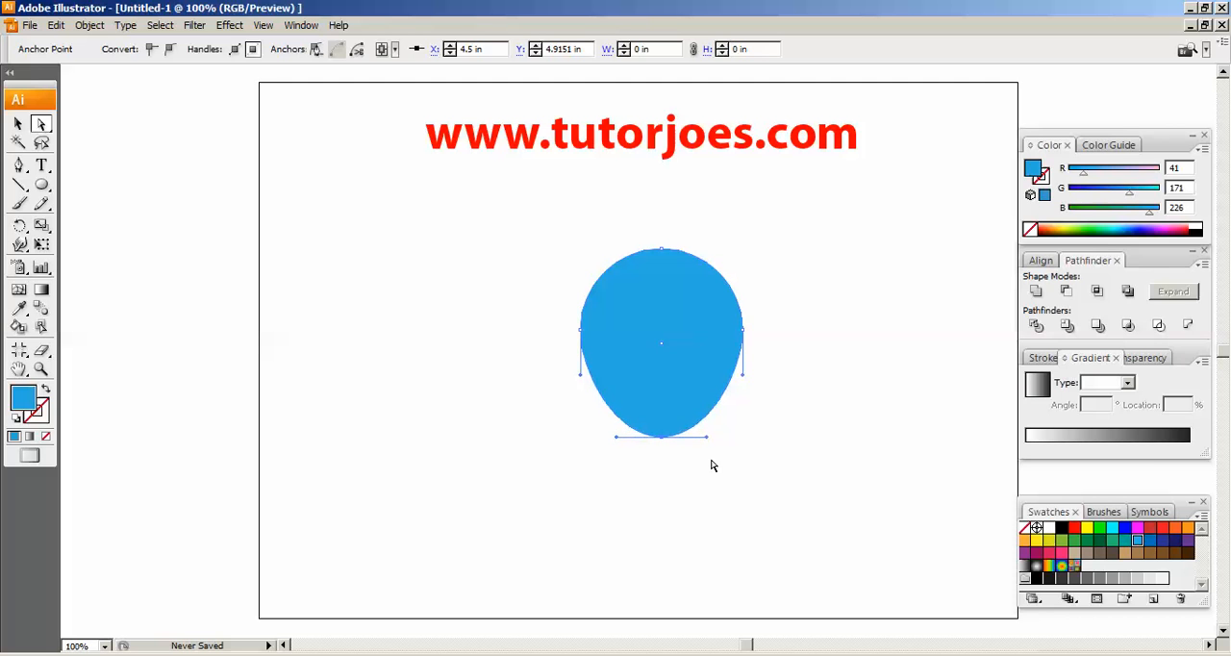
{"action": "key", "text": "Down"}
{"action": "key", "text": "Down"}
{"action": "key", "text": "Down"}
{"action": "key", "text": "Down"}
{"action": "key", "text": "Down"}
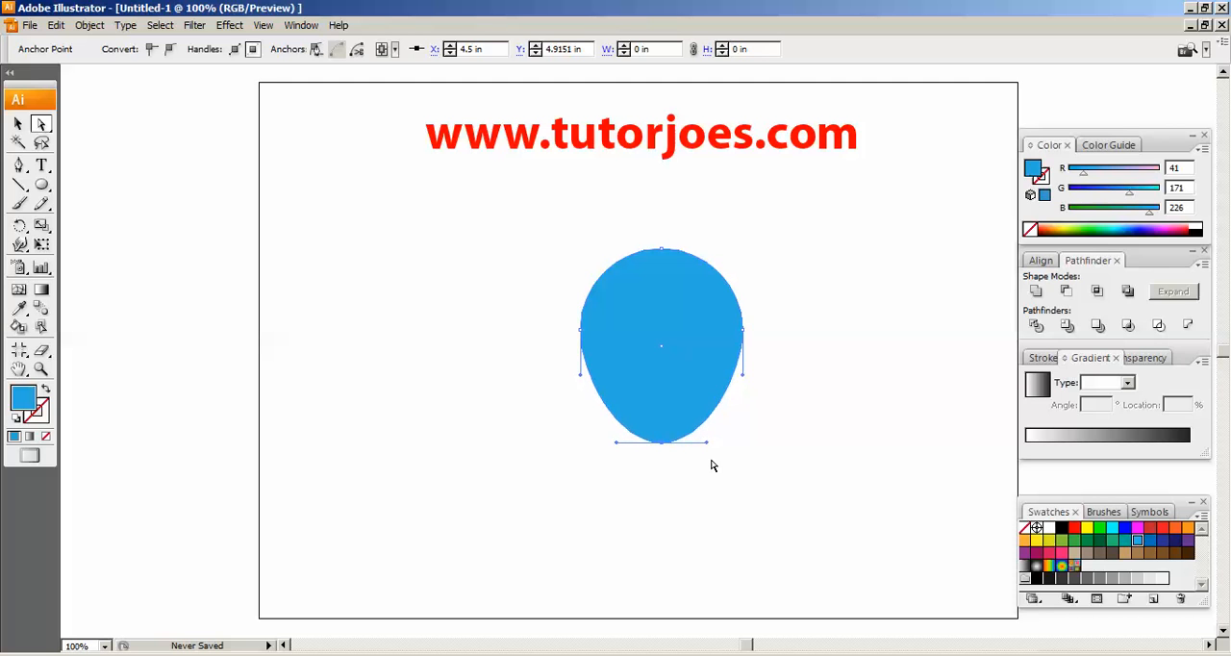
{"action": "key", "text": "Down"}
{"action": "key", "text": "Down"}
{"action": "key", "text": "Down"}
{"action": "key", "text": "Down"}
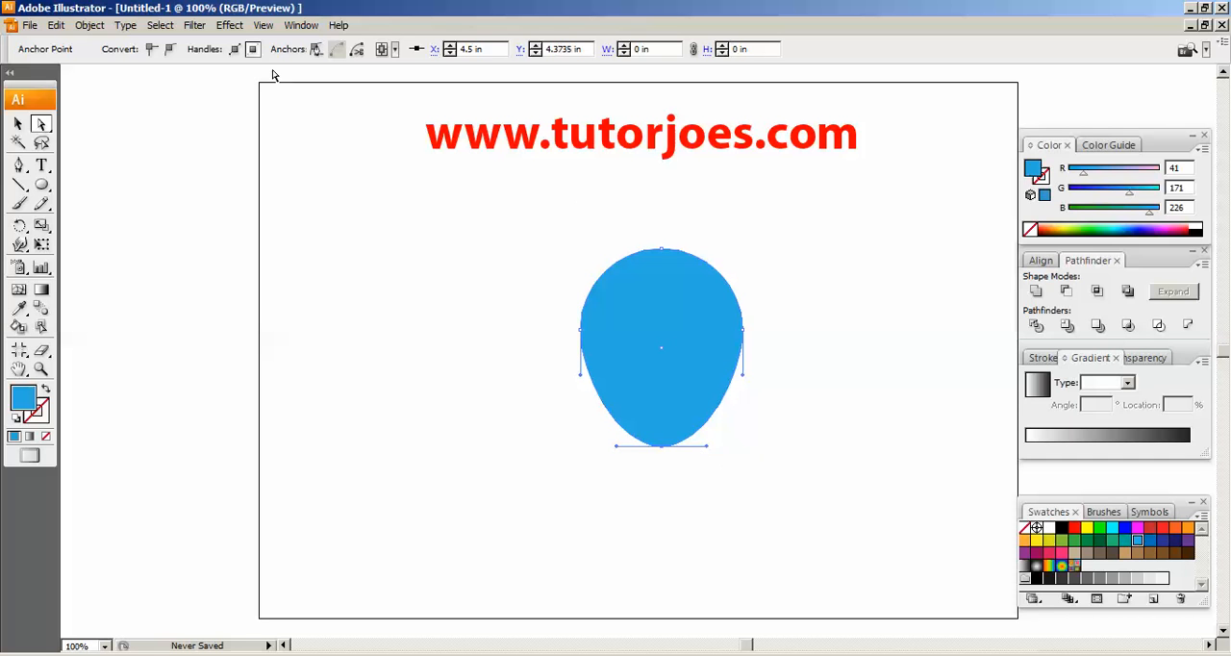
Move the egg shape slightly up and left, and fill it with the dark blue swatch (RGB 46, 49, 146)
{"action": "left_click", "coordinate": [17, 123]}
{"action": "left_click_drag", "start_coordinate": [707, 341], "coordinate": [690, 325]}
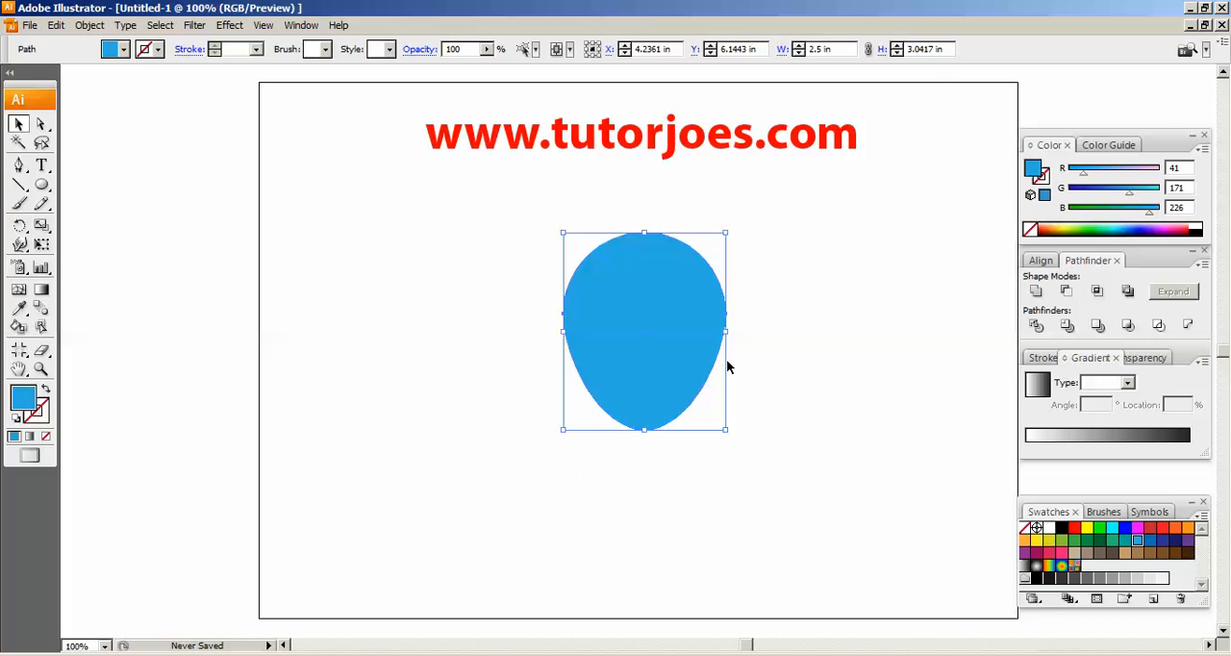
{"action": "left_click", "coordinate": [1162, 540]}
{"action": "left_click", "coordinate": [893, 456]}
{"action": "left_click", "coordinate": [624, 279]}
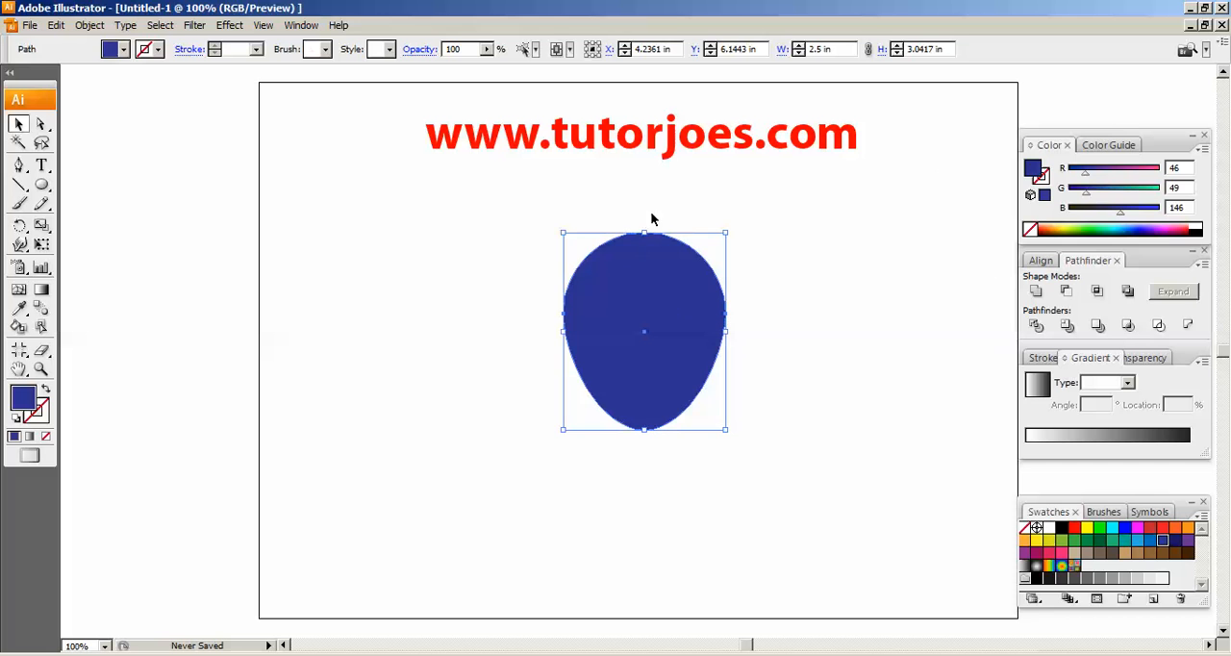
Paste a copy of the dark blue shape in front and shorten it from its bottom edge to about 2.86 in high
{"action": "left_click", "coordinate": [55, 25]}
{"action": "mouse_move", "coordinate": [160, 25]}
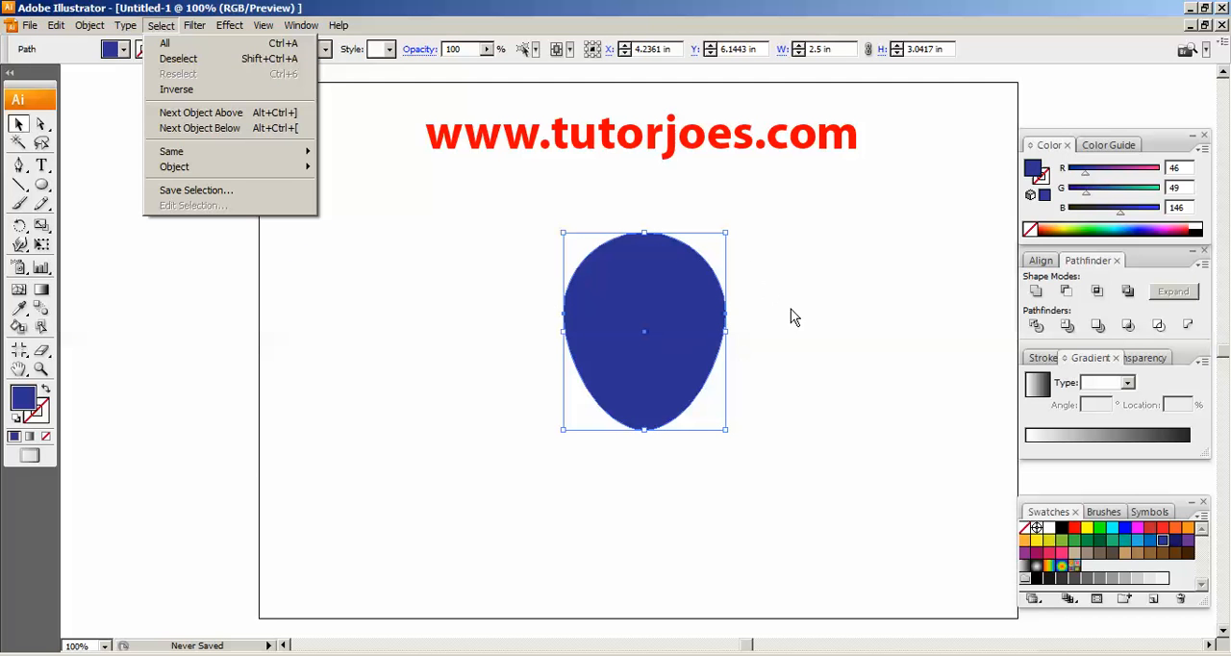
{"action": "mouse_move", "coordinate": [52, 30]}
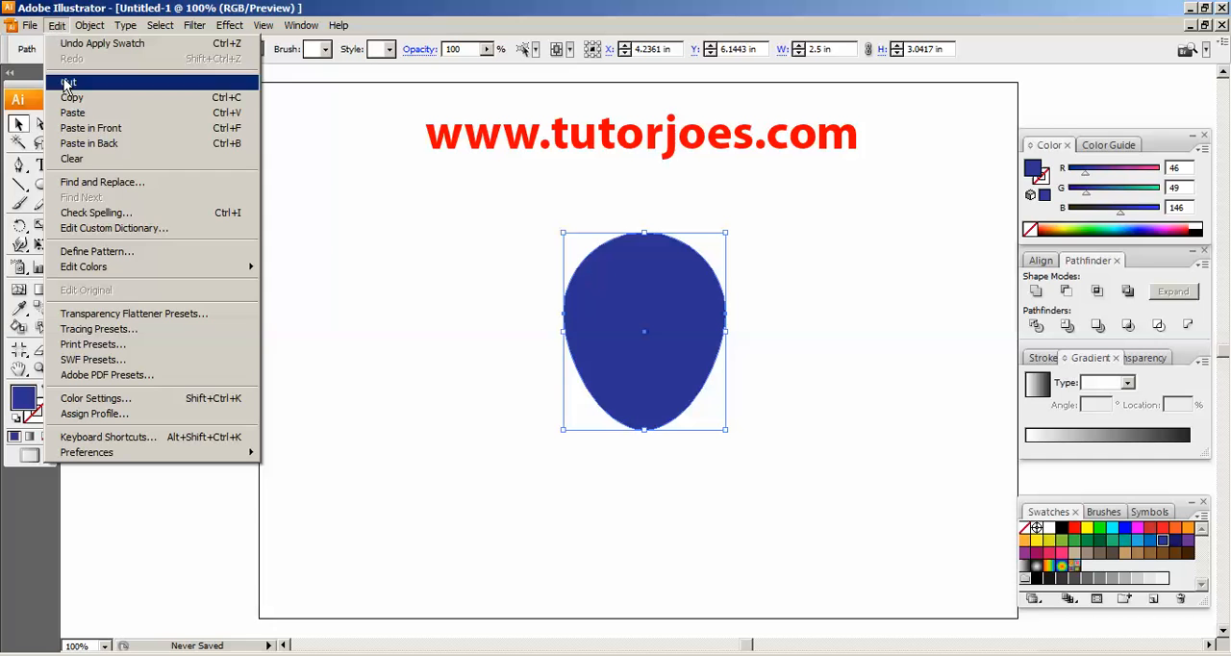
{"action": "left_click", "coordinate": [70, 97]}
{"action": "left_click", "coordinate": [56, 25]}
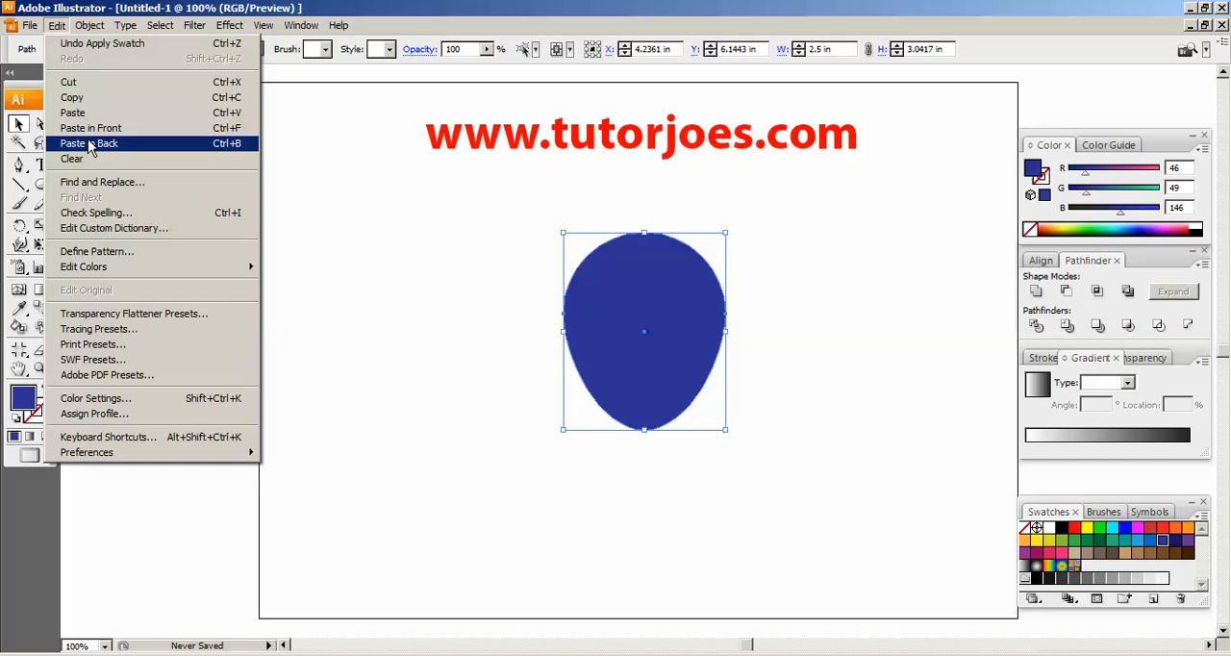
{"action": "left_click", "coordinate": [90, 128]}
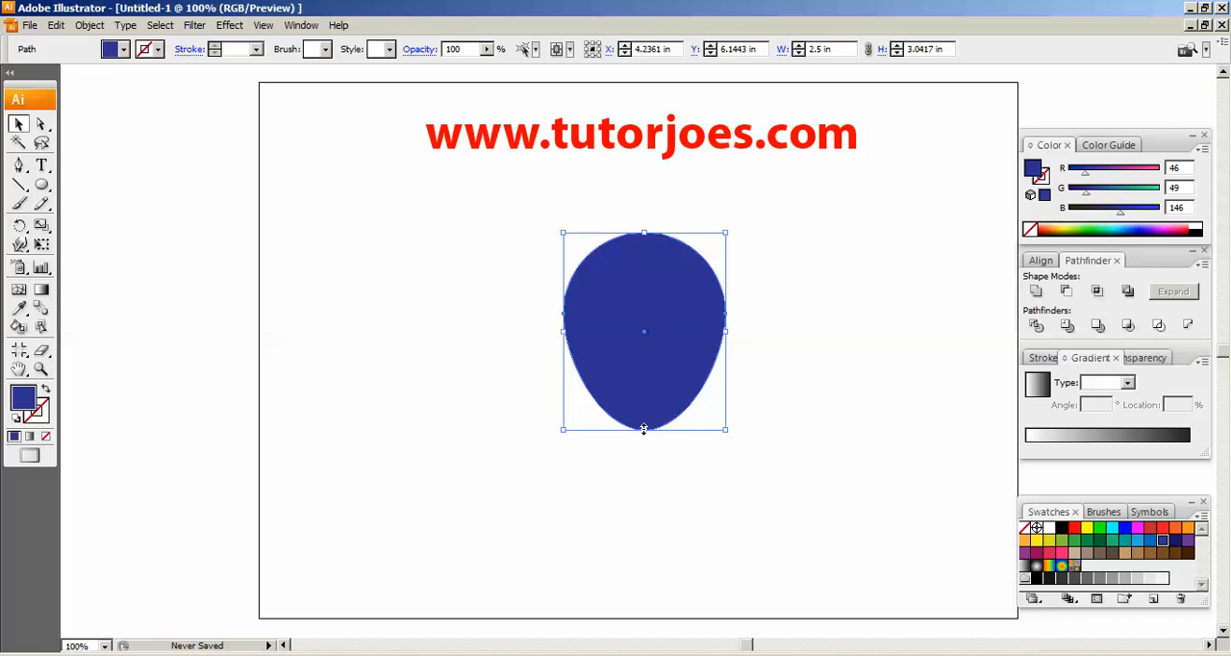
{"action": "mouse_move", "coordinate": [643, 429]}
{"action": "left_mouse_down"}
{"action": "mouse_move", "coordinate": [649, 407]}
{"action": "mouse_move", "coordinate": [649, 419]}
{"action": "left_mouse_up"}
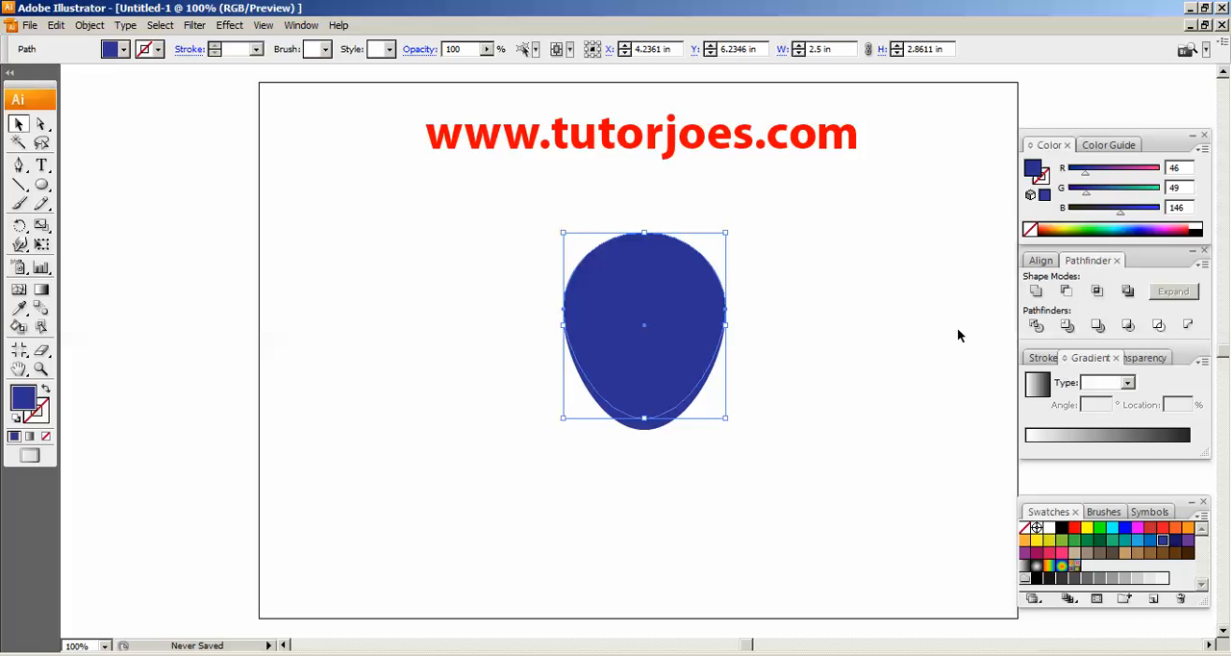
{"action": "left_click", "coordinate": [895, 312]}
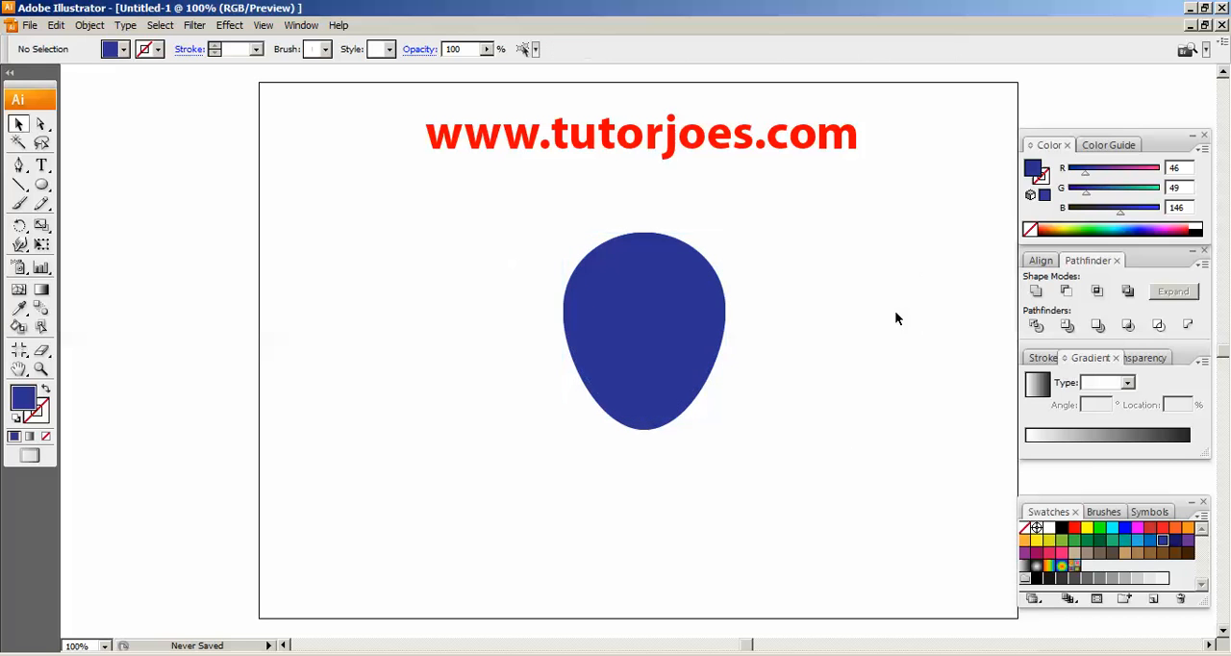
Fill the shorter front shape with the light blue swatch (RGB 41, 171, 226) and clear the selection
{"action": "left_click", "coordinate": [708, 309]}
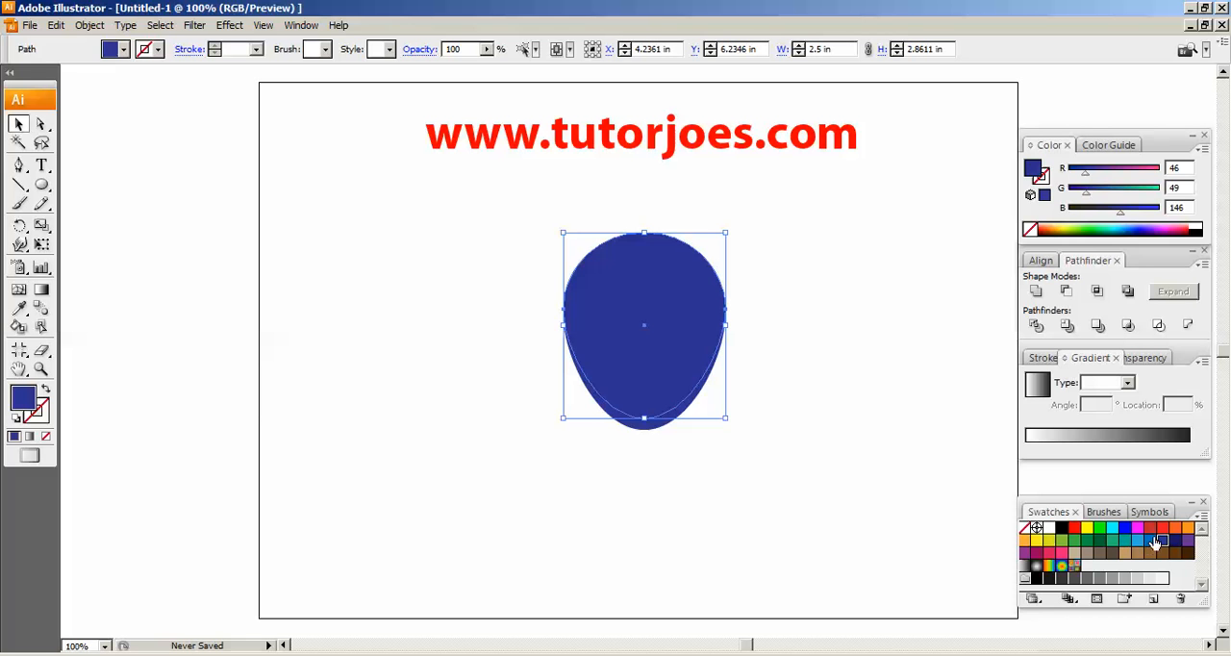
{"action": "left_click", "coordinate": [1136, 540]}
{"action": "left_click", "coordinate": [817, 474]}
{"action": "left_click_drag", "start_coordinate": [497, 192], "coordinate": [795, 471]}
{"action": "left_click", "coordinate": [804, 470]}
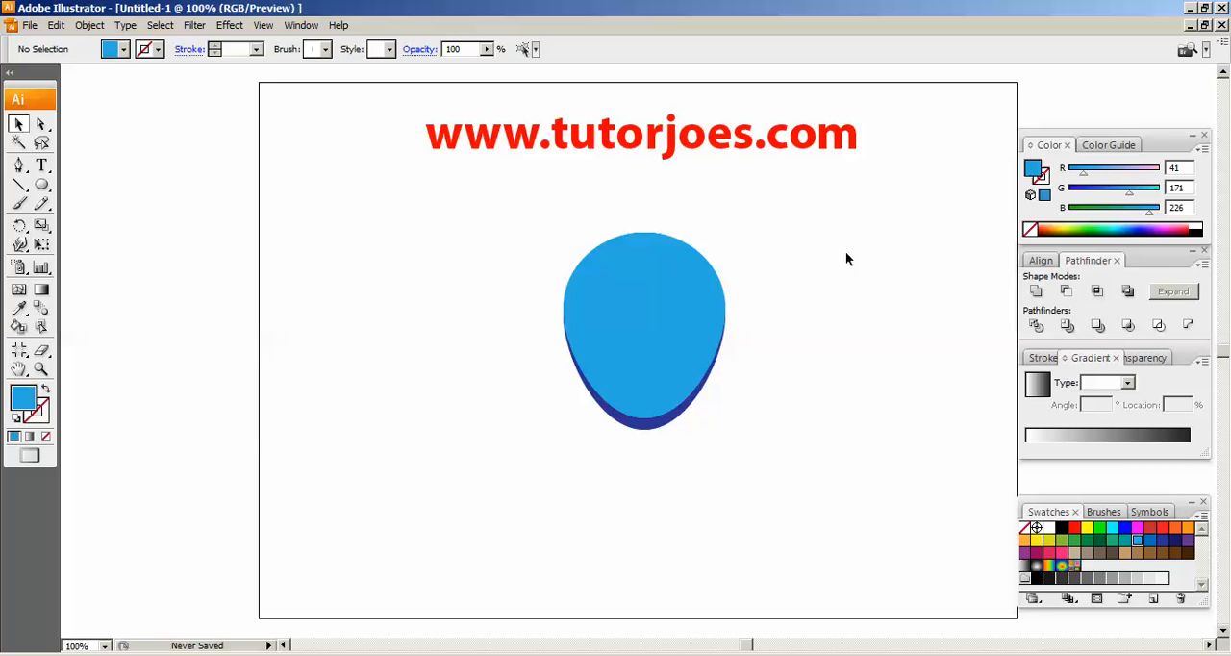
Draw a small flat light blue ellipse about 0.58 in wide and 0.26 in high in the empty area left of the egg shape
{"action": "left_click", "coordinate": [42, 368]}
{"action": "left_click_drag", "start_coordinate": [380, 117], "coordinate": [966, 464]}
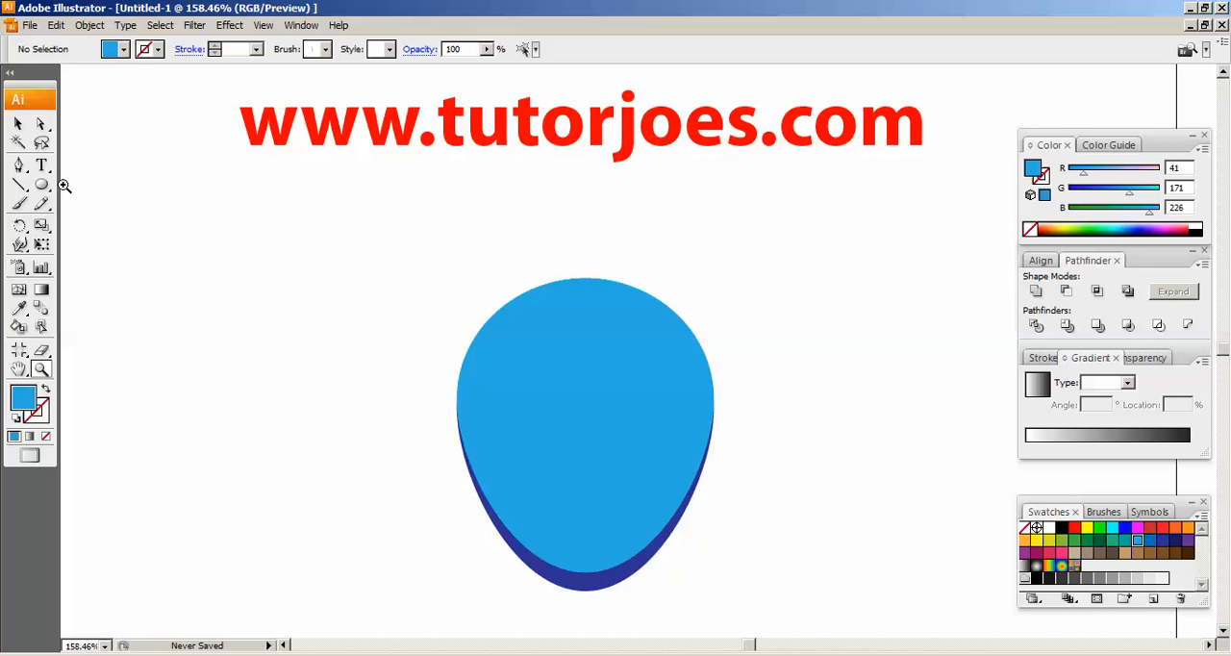
{"action": "left_click", "coordinate": [43, 186]}
{"action": "left_click_drag", "start_coordinate": [56, 196], "coordinate": [79, 233]}
{"action": "left_click_drag", "start_coordinate": [224, 306], "coordinate": [286, 332]}
{"action": "left_click", "coordinate": [18, 124]}
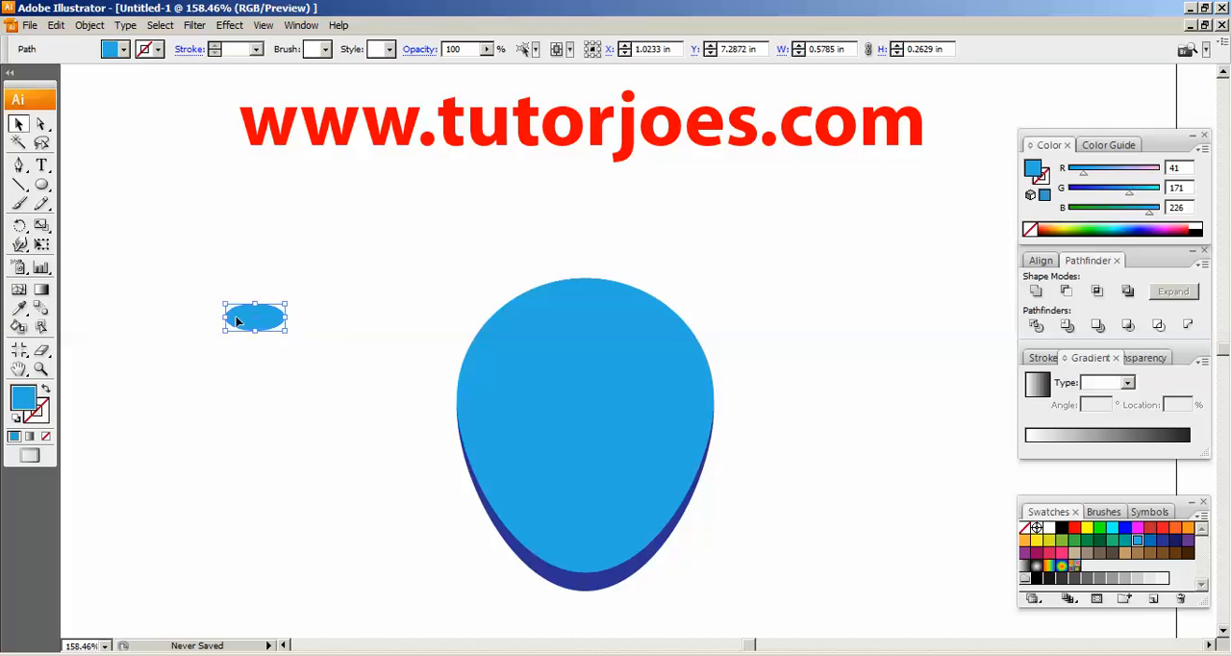
Move the small ellipse onto the egg shape's upper right area, fill it white and clear the selection
{"action": "left_click_drag", "start_coordinate": [620, 341], "coordinate": [623, 338]}
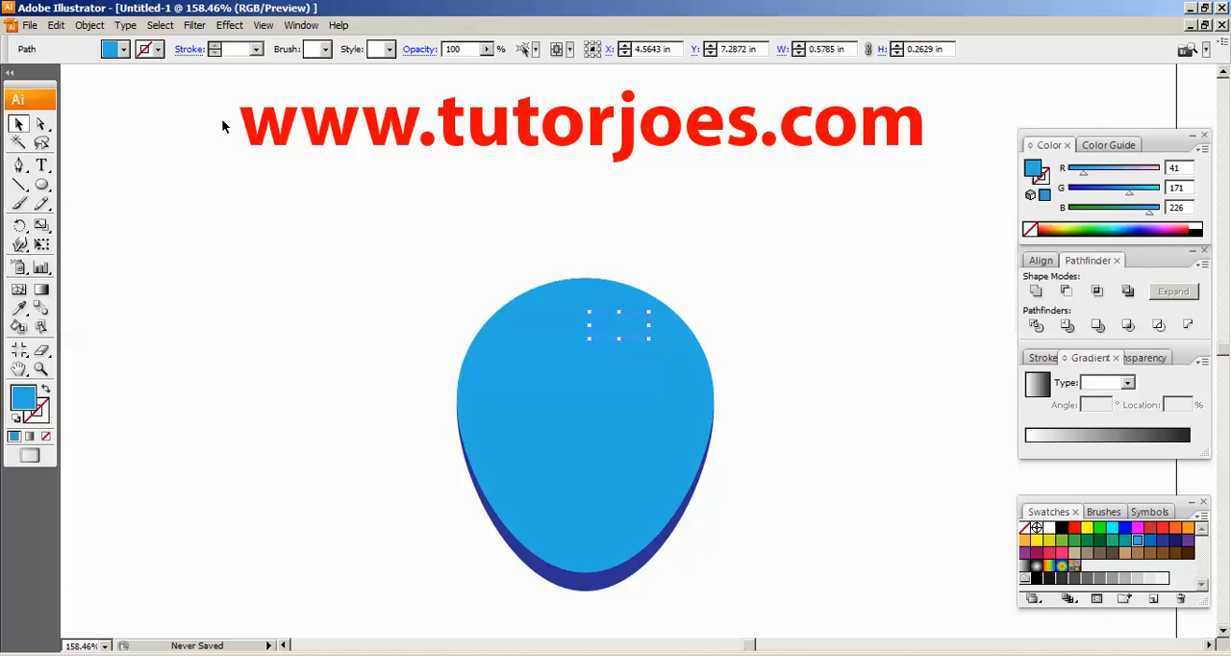
{"action": "left_click", "coordinate": [123, 49]}
{"action": "left_click", "coordinate": [32, 72]}
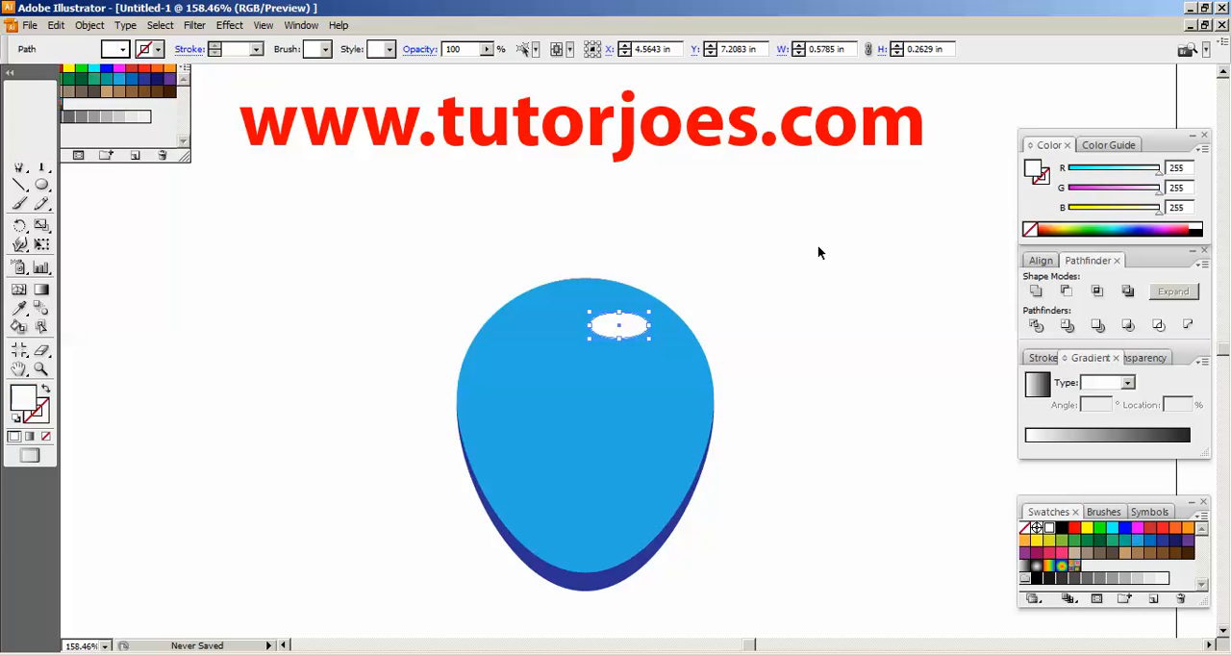
{"action": "left_click", "coordinate": [818, 253]}
Flatten the white ellipse to about 0.18 in high, keeping it near the egg shape's upper right edge
{"action": "left_click", "coordinate": [633, 332]}
{"action": "key", "text": "ctrl+plus"}
{"action": "key", "text": "ctrl+plus"}
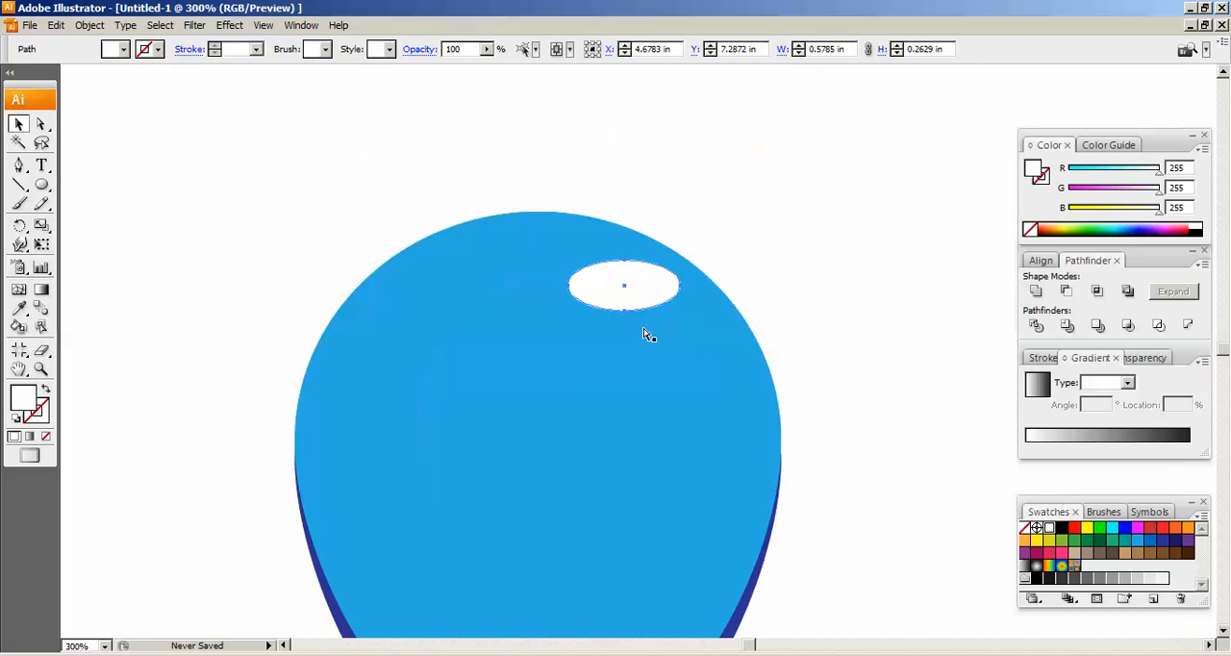
{"action": "left_click_drag", "start_coordinate": [671, 195], "coordinate": [720, 378]}
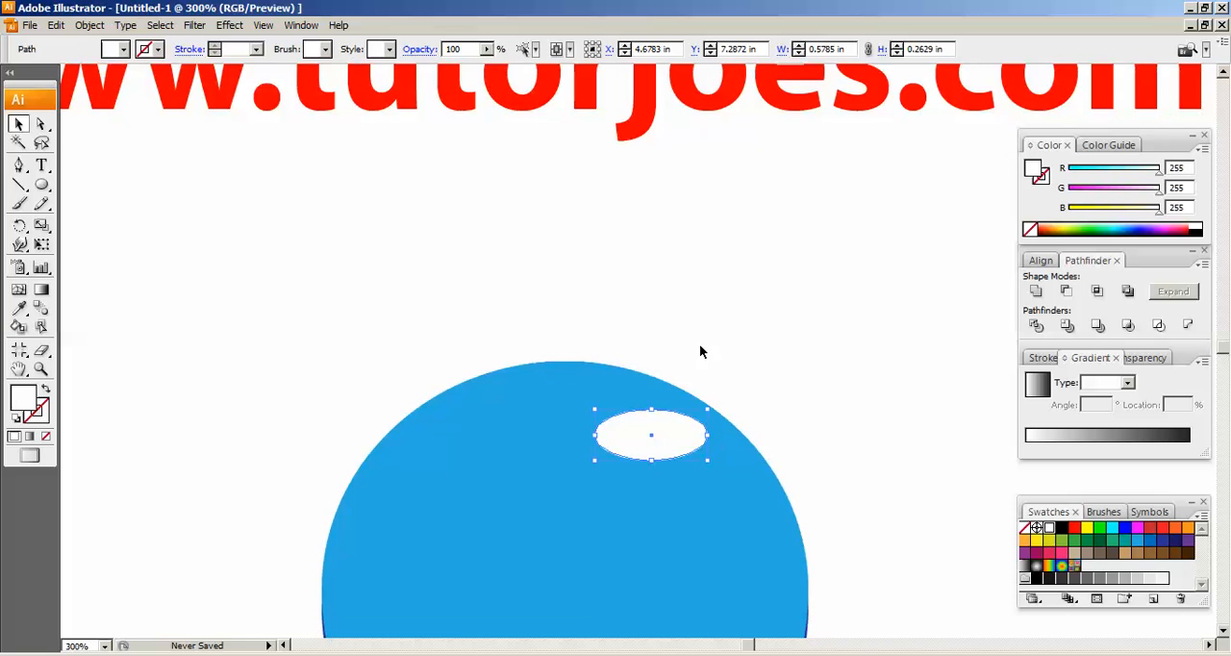
{"action": "key", "text": "ctrl+minus"}
{"action": "left_click", "coordinate": [647, 420]}
{"action": "left_click_drag", "start_coordinate": [647, 423], "coordinate": [659, 411]}
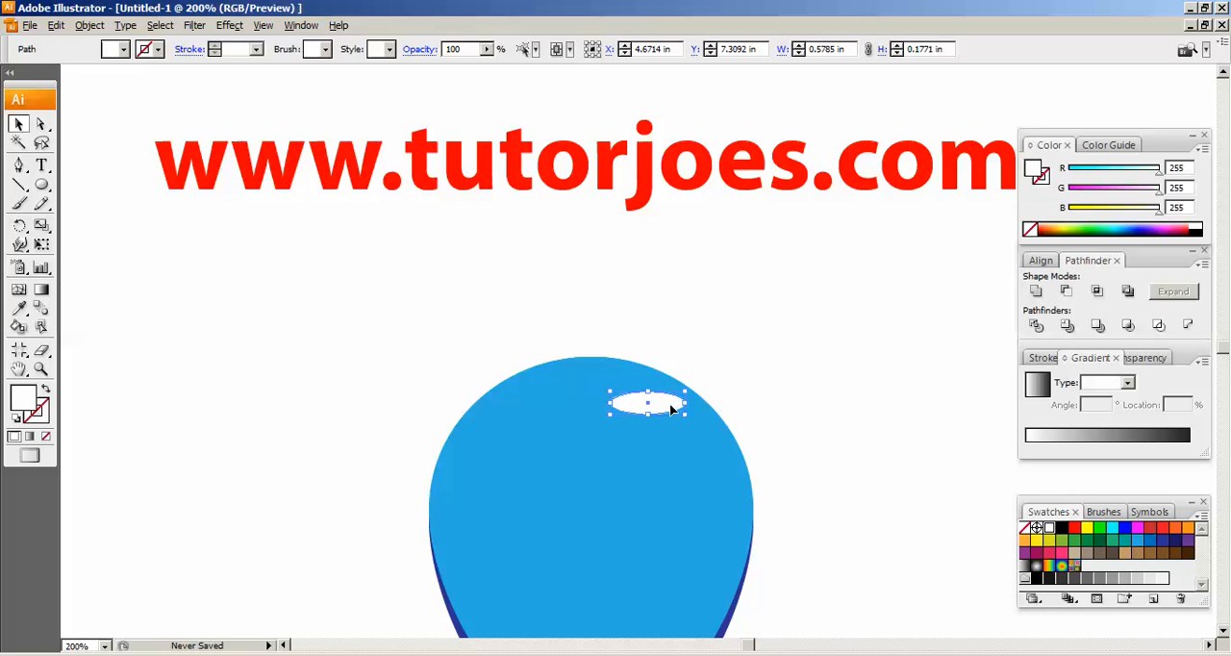
Duplicate the white ellipse down and to the left, shrink the copy, and duplicate the small ellipse as another highlight
{"action": "left_click_drag", "start_coordinate": [671, 410], "coordinate": [616, 424]}
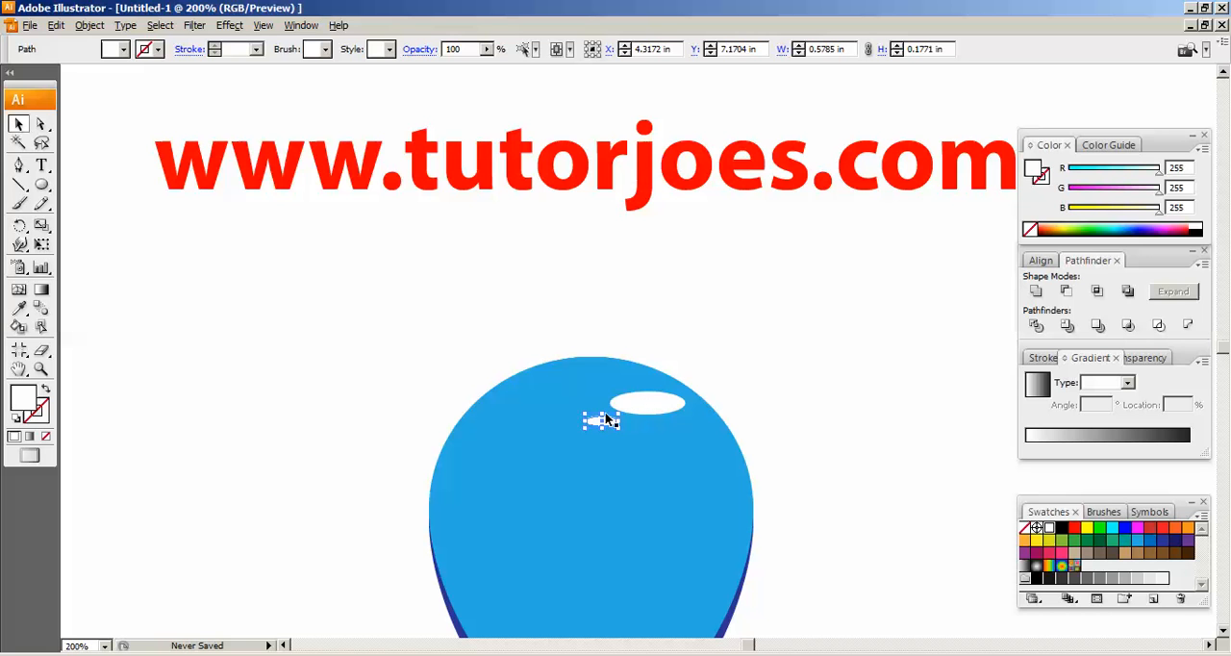
{"action": "left_click", "coordinate": [678, 366]}
{"action": "left_click_drag", "start_coordinate": [604, 421], "coordinate": [683, 443]}
{"action": "left_click", "coordinate": [627, 401]}
{"action": "left_click", "coordinate": [597, 424], "text": "shift"}
Cluster four white ellipses near the egg shape's upper left edge, shrinking the one below the largest to about 0.31 by 0.12 in
{"action": "left_click_drag", "start_coordinate": [649, 435], "coordinate": [576, 403]}
{"action": "left_click", "coordinate": [647, 362]}
{"action": "left_click_drag", "start_coordinate": [558, 447], "coordinate": [567, 444]}
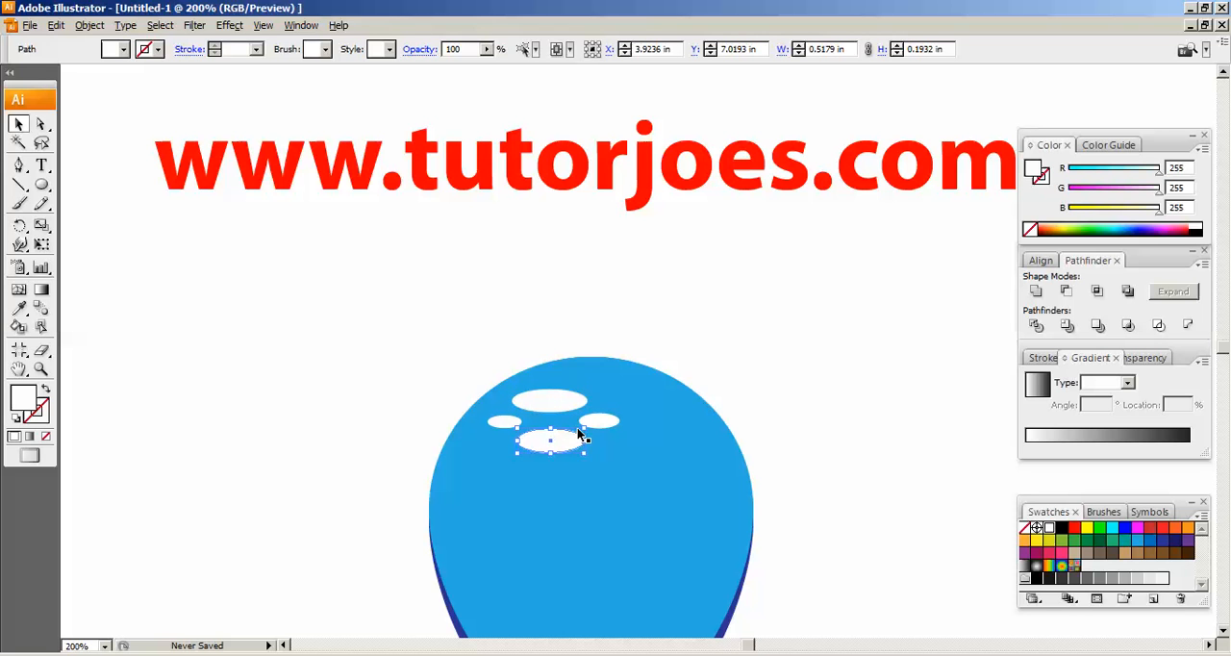
{"action": "left_click_drag", "start_coordinate": [585, 427], "coordinate": [569, 434]}
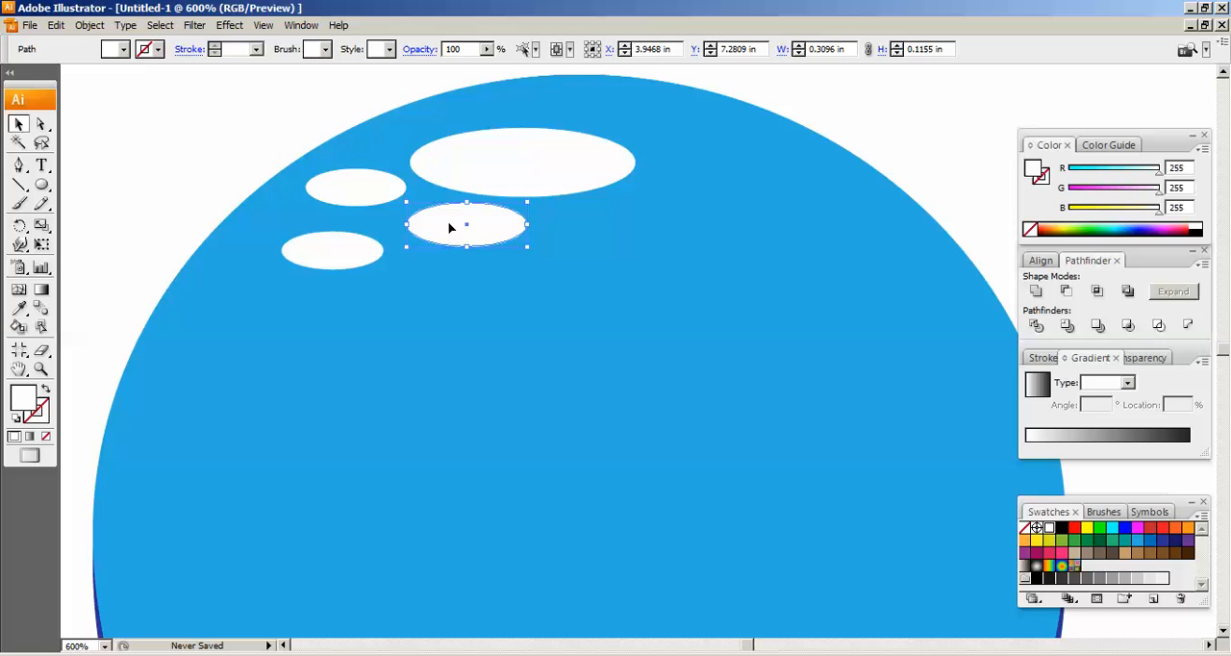
{"action": "scroll", "coordinate": [449, 228], "scroll_direction": "up", "scroll_amount": 1}
Select all four white ellipses, set their opacity to 75% and clear the selection
{"action": "left_click", "coordinate": [494, 208], "text": "shift"}
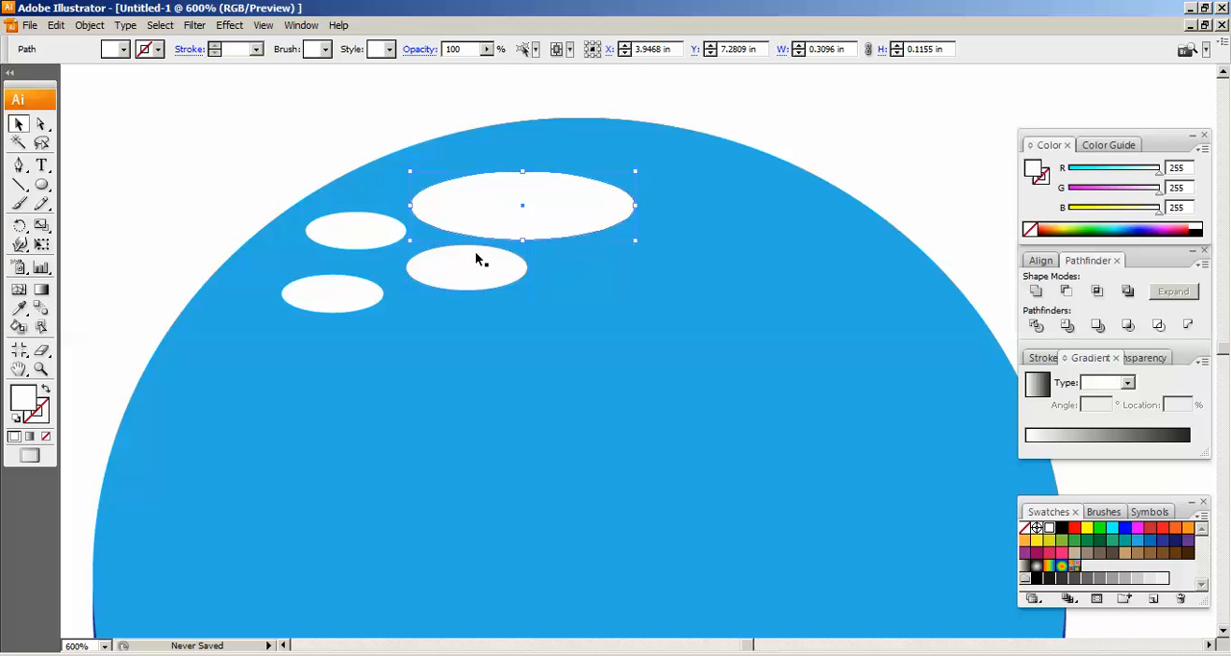
{"action": "left_click", "coordinate": [346, 302], "text": "shift"}
{"action": "left_click", "coordinate": [374, 240], "text": "shift"}
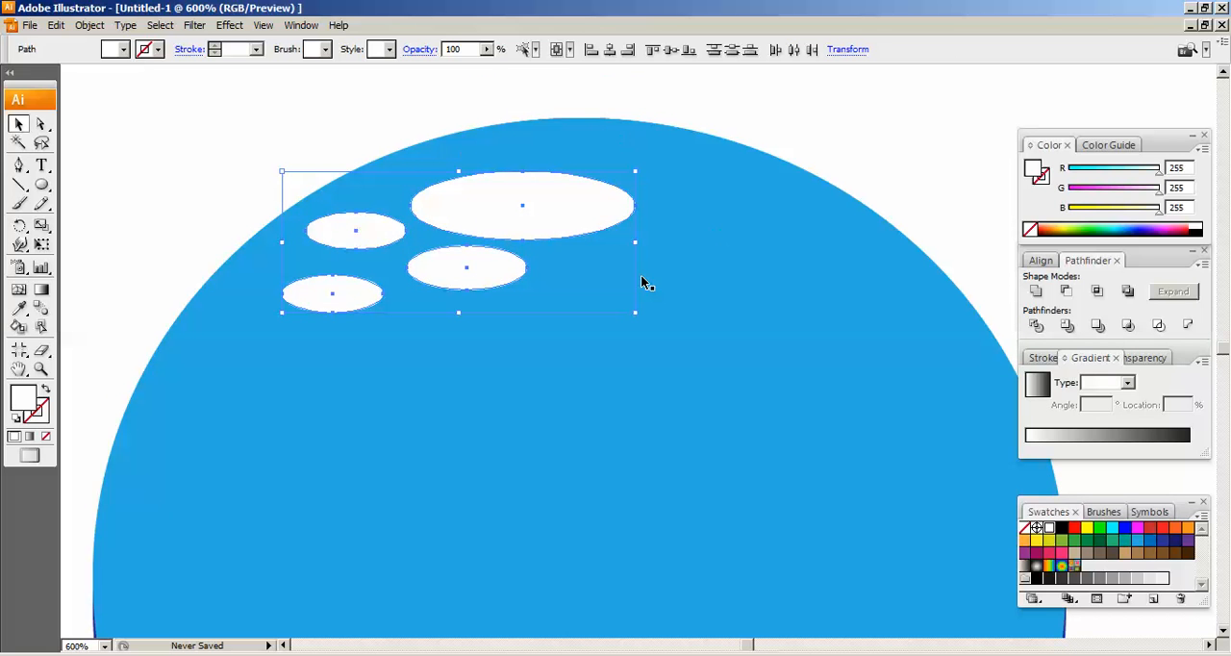
{"action": "double_click", "coordinate": [470, 49]}
{"action": "type", "text": "75"}
{"action": "key", "text": "Return"}
{"action": "left_click", "coordinate": [327, 145]}
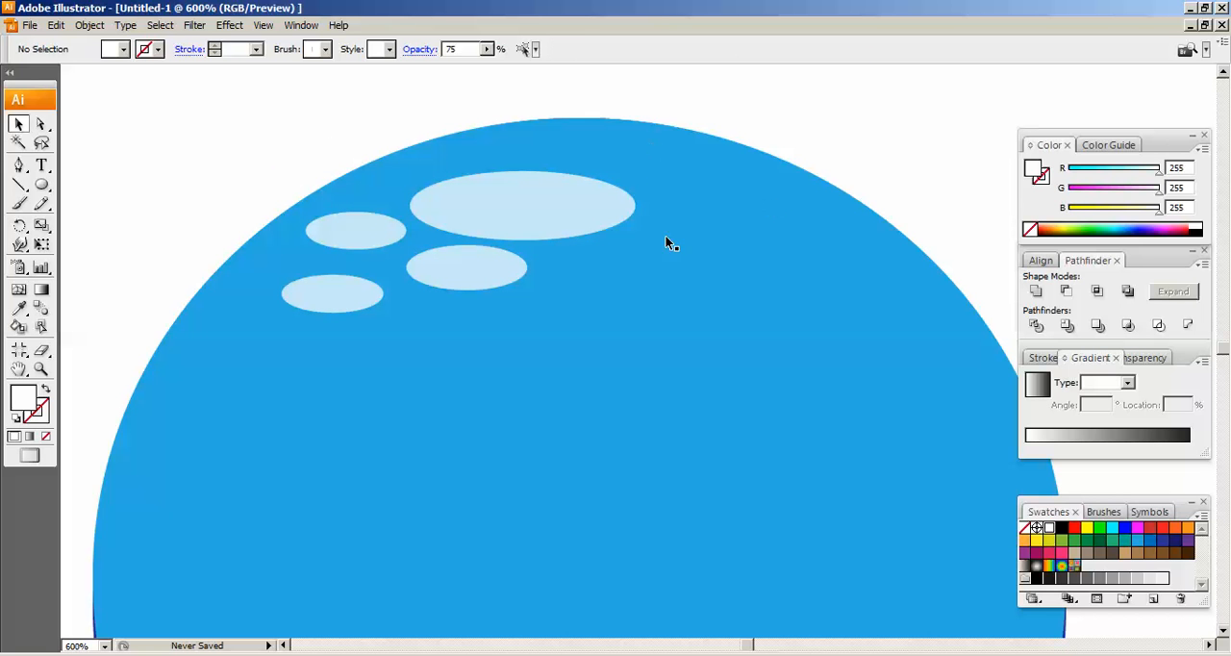
Nudge the largest highlight ellipse slightly up and right, to about X 4.10 in and Y 7.46 in, and deselect it
{"action": "left_click", "coordinate": [711, 252]}
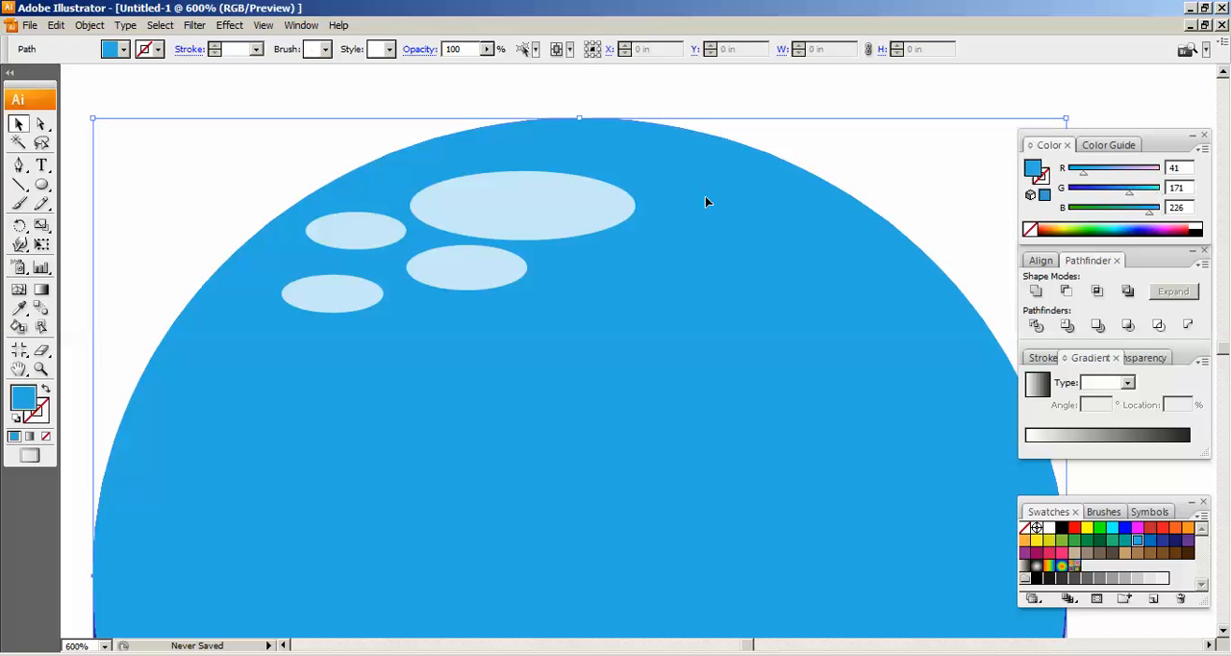
{"action": "left_click", "coordinate": [521, 213]}
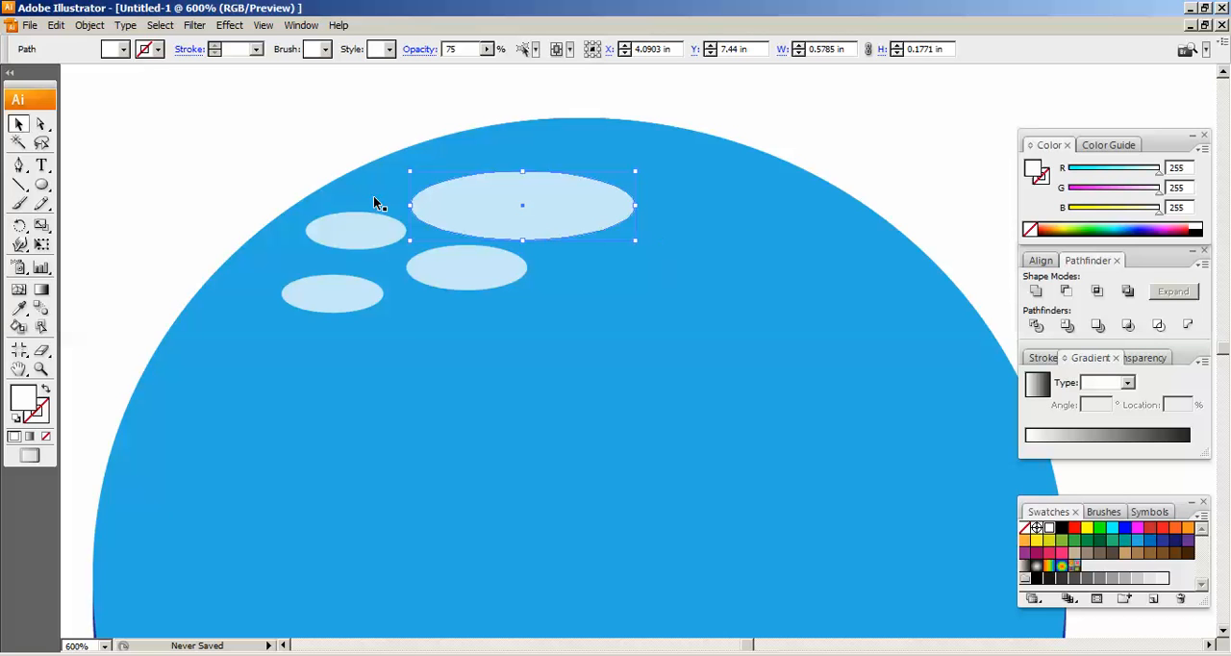
{"action": "key", "text": "ctrl+shift+a"}
{"action": "left_click_drag", "start_coordinate": [582, 211], "coordinate": [585, 204]}
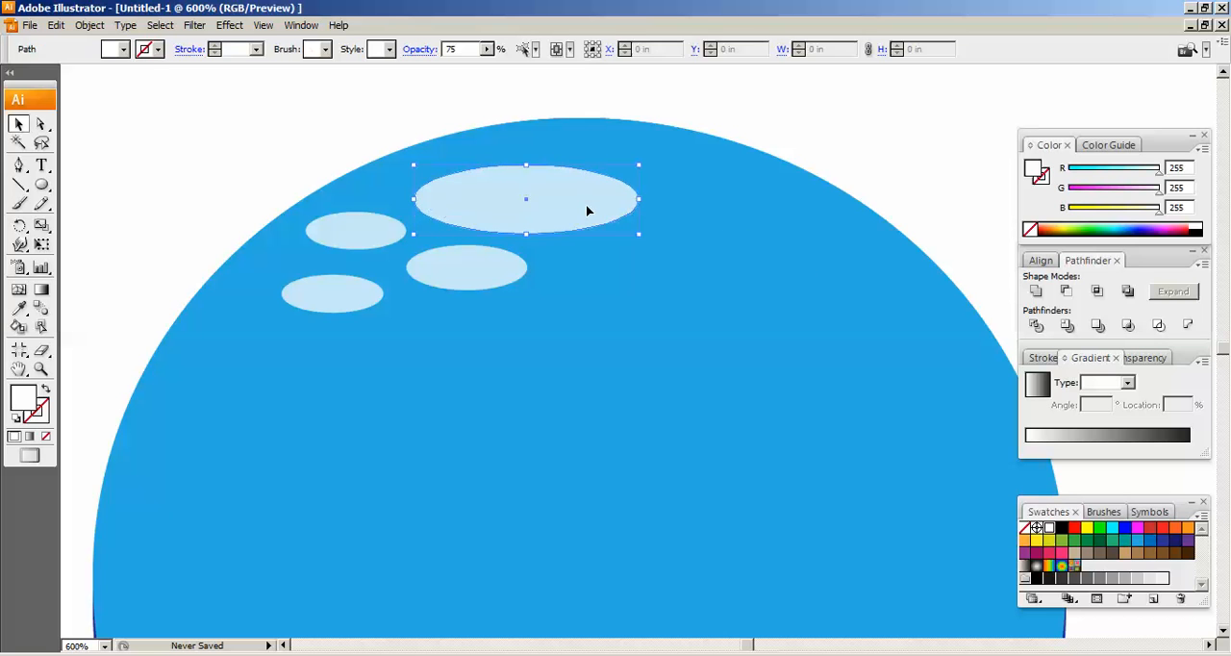
{"action": "left_click", "coordinate": [192, 176]}
{"action": "left_click", "coordinate": [546, 219]}
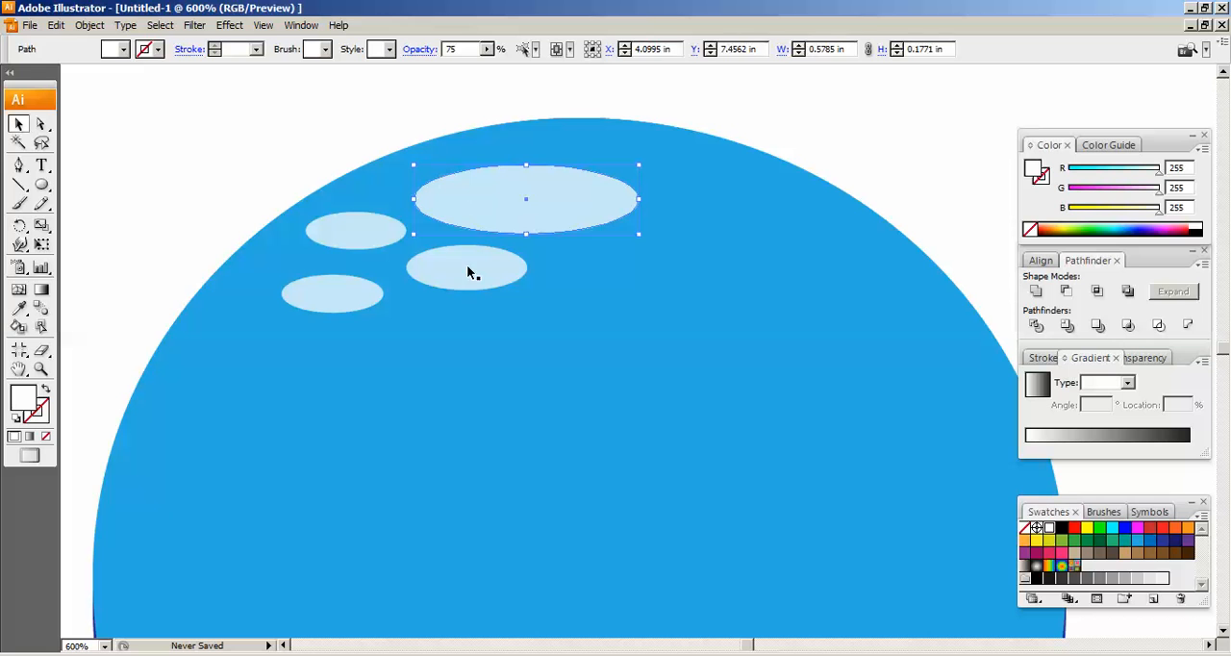
{"action": "left_click", "coordinate": [486, 50]}
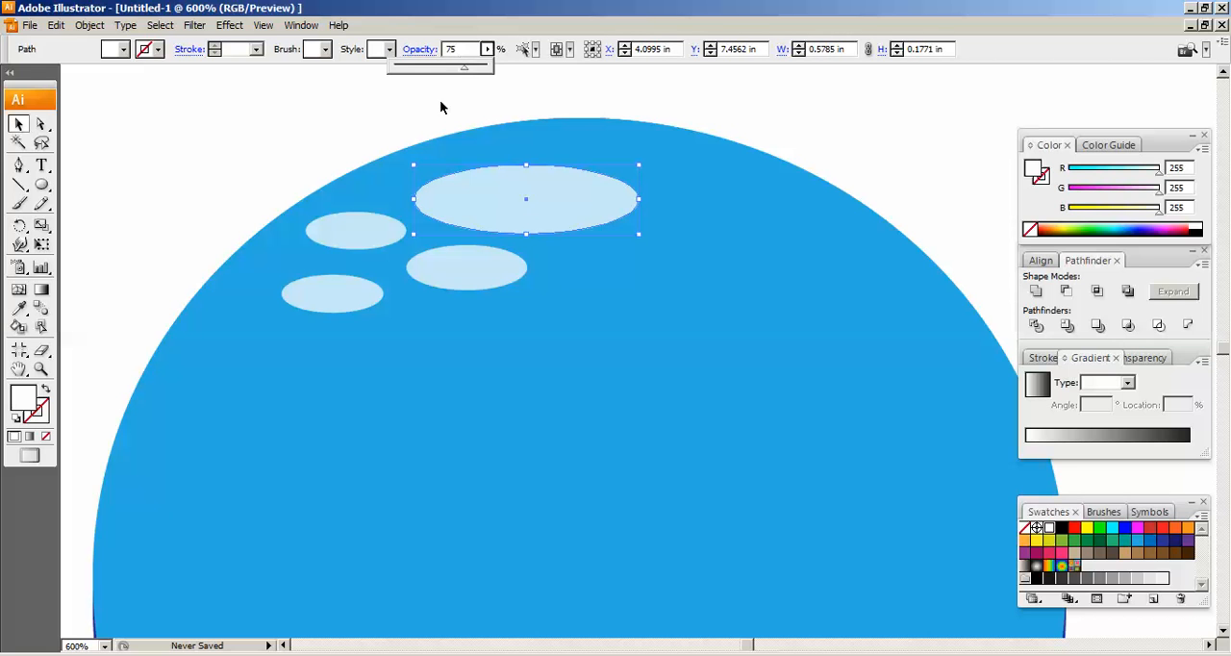
{"action": "left_click", "coordinate": [769, 119]}
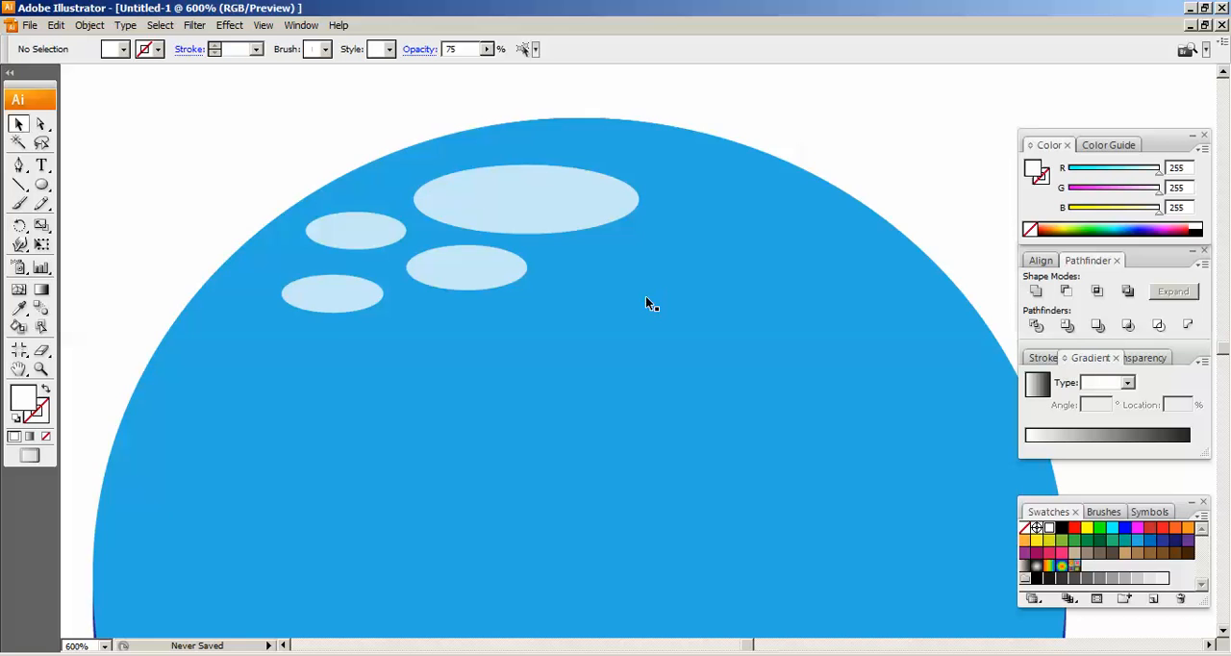
Draw a circle about 0.44 in across in the empty area left of the egg shape and fill it black
{"action": "key", "text": "ctrl+minus"}
{"action": "key", "text": "ctrl+minus"}
{"action": "scroll", "coordinate": [599, 336], "scroll_direction": "down", "scroll_amount": 4}
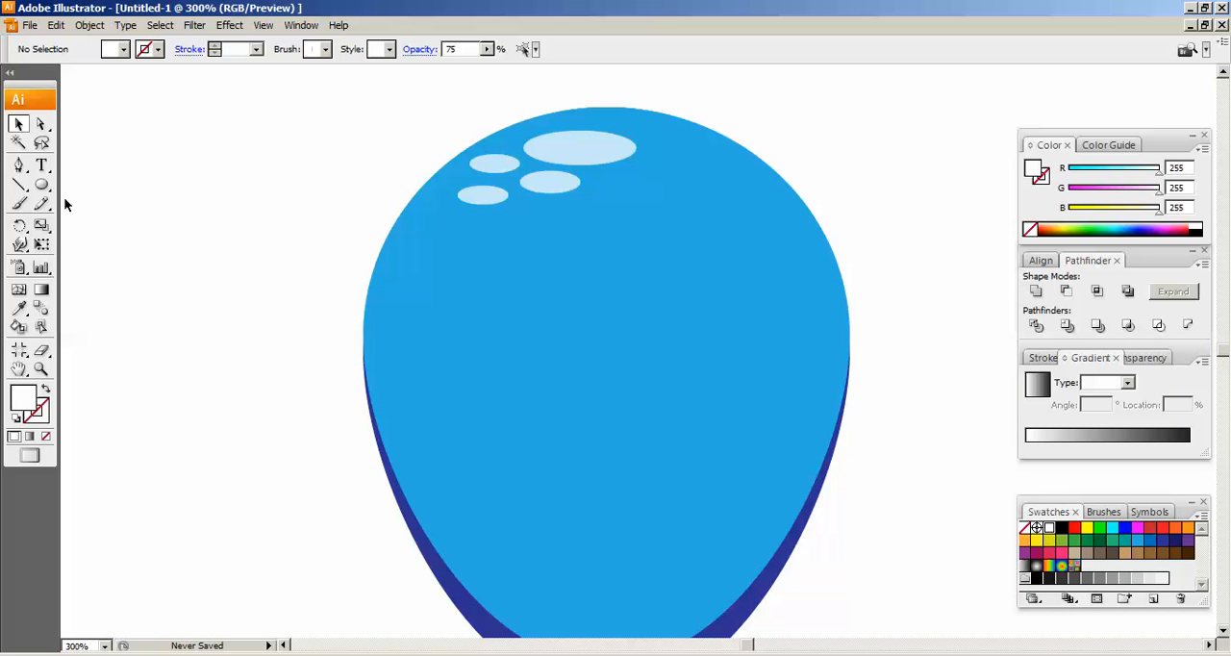
{"action": "left_click_drag", "start_coordinate": [480, 225], "coordinate": [460, 383]}
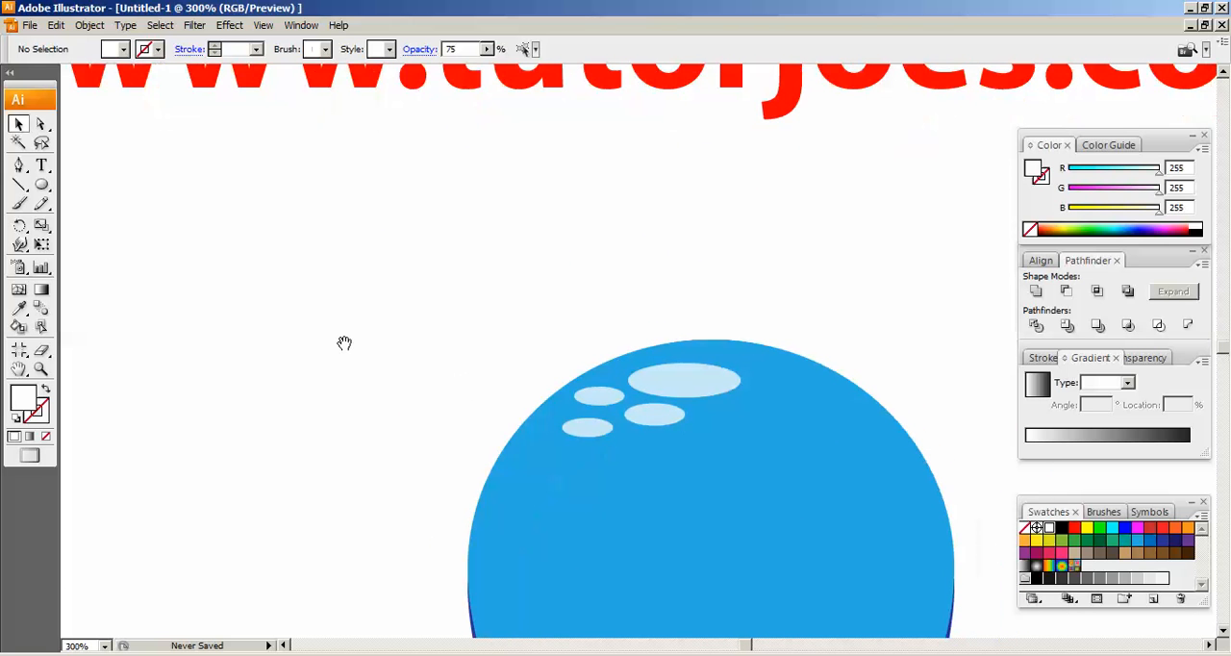
{"action": "left_click_drag", "start_coordinate": [41, 184], "coordinate": [117, 229]}
{"action": "left_click_drag", "start_coordinate": [219, 223], "coordinate": [305, 283]}
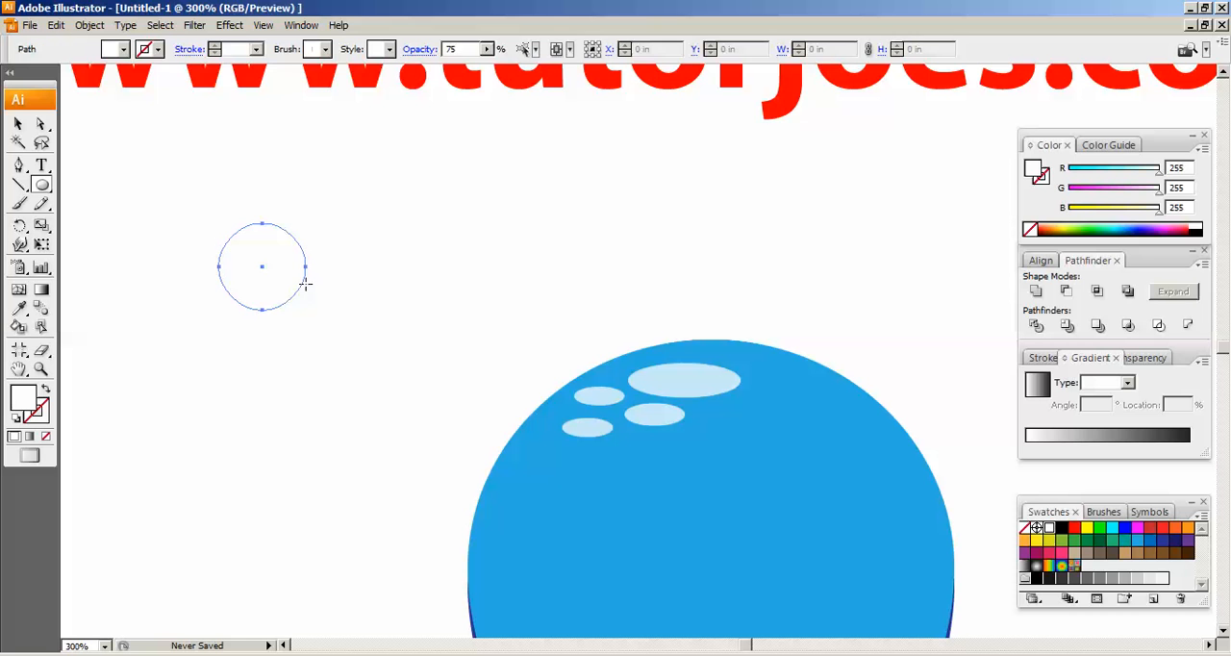
{"action": "left_click", "coordinate": [124, 50]}
{"action": "left_click", "coordinate": [42, 68]}
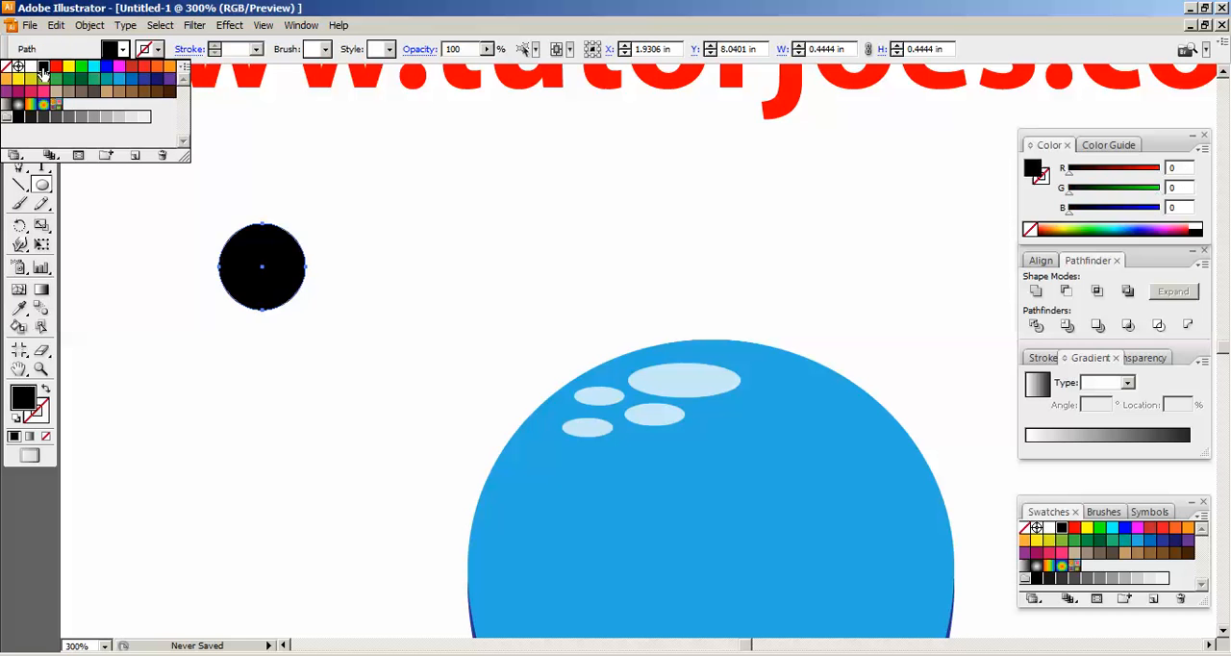
{"action": "key", "text": "v"}
{"action": "left_click", "coordinate": [504, 280]}
Draw an ellipse about 0.22 in wide and 0.20 in high inside the black circle's upper part and fill it white
{"action": "left_click", "coordinate": [42, 186]}
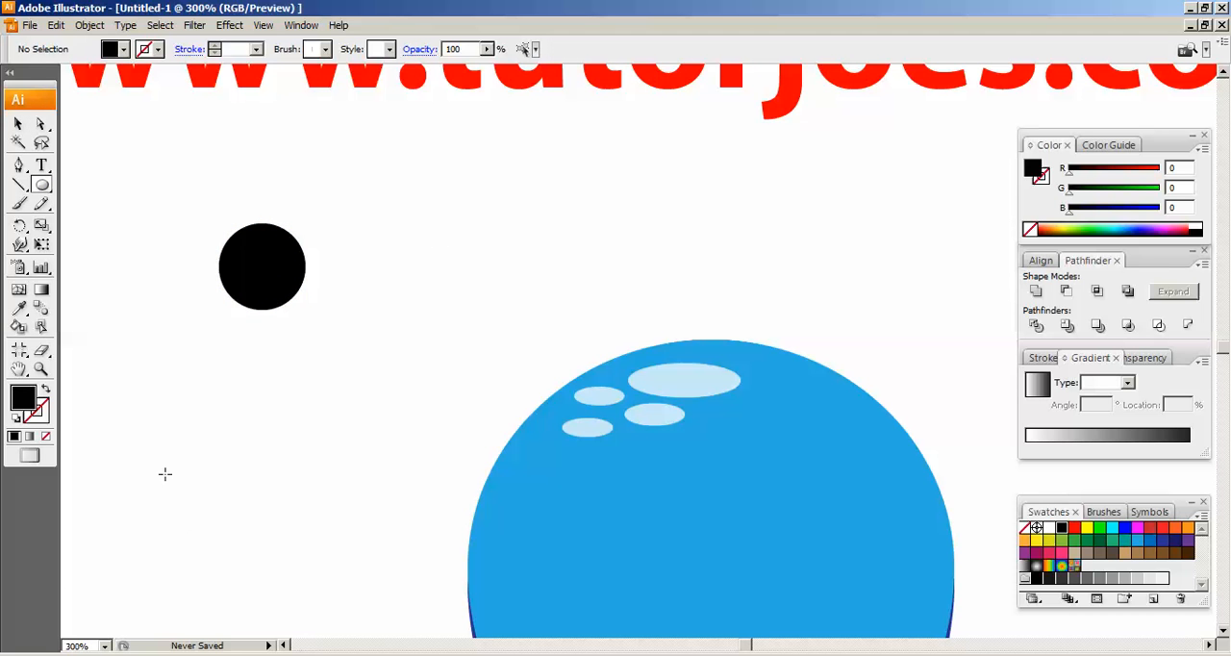
{"action": "scroll", "coordinate": [300, 272], "scroll_direction": "up", "scroll_amount": 1}
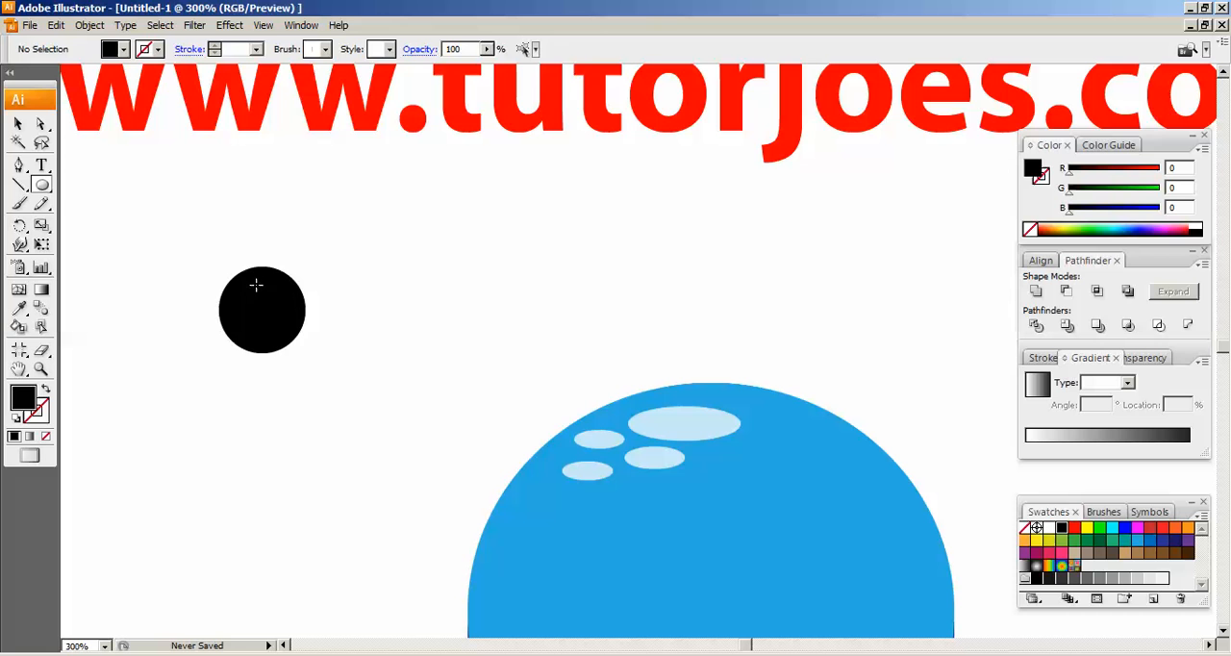
{"action": "left_click_drag", "start_coordinate": [248, 278], "coordinate": [291, 319]}
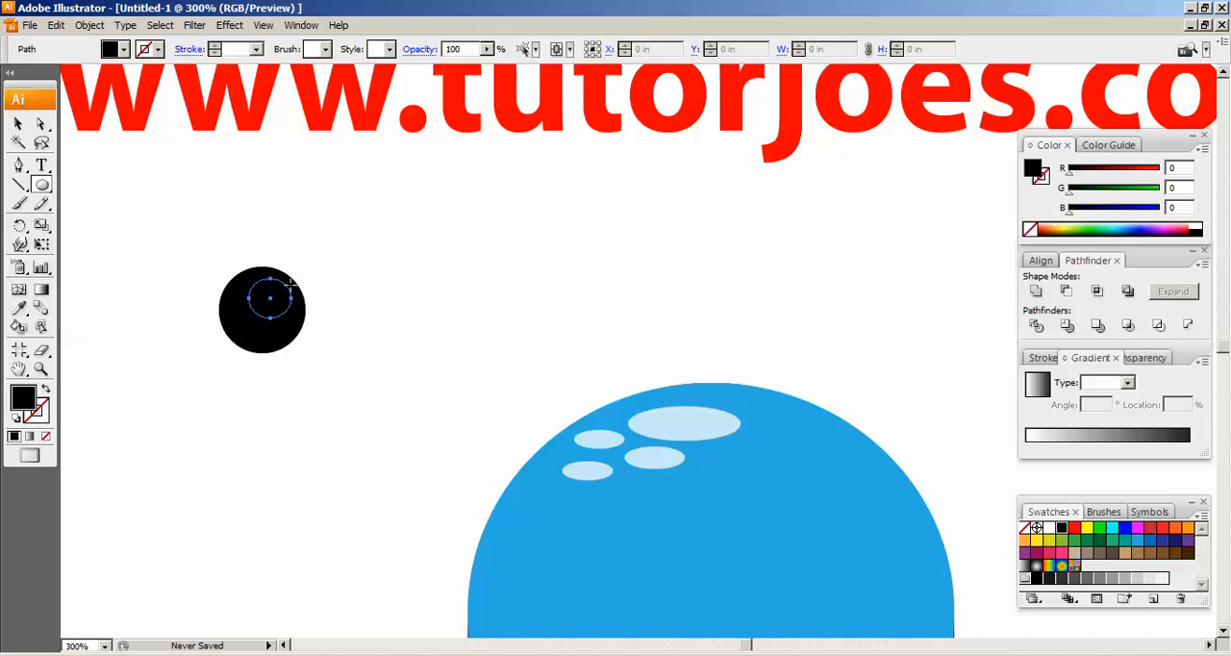
{"action": "left_click", "coordinate": [126, 49]}
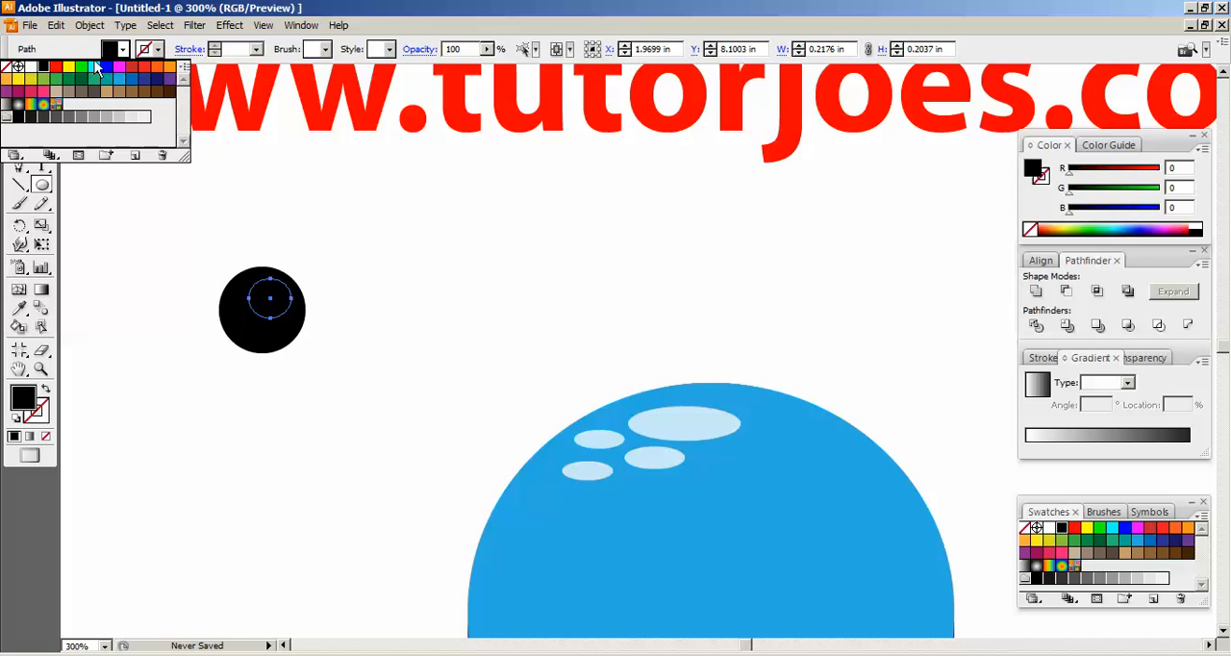
{"action": "left_click", "coordinate": [31, 66]}
Shrink the white spot at the black circle's top and add a smaller white copy to its lower right
{"action": "key", "text": "v"}
{"action": "left_click", "coordinate": [401, 376]}
{"action": "mouse_move", "coordinate": [270, 300]}
{"action": "left_mouse_down"}
{"action": "mouse_move", "coordinate": [294, 316]}
{"action": "mouse_move", "coordinate": [282, 308]}
{"action": "left_mouse_up"}
{"action": "left_click", "coordinate": [355, 318]}
Group the black circle with its two white spots as one eye and clear the selection
{"action": "left_click_drag", "start_coordinate": [158, 209], "coordinate": [377, 399]}
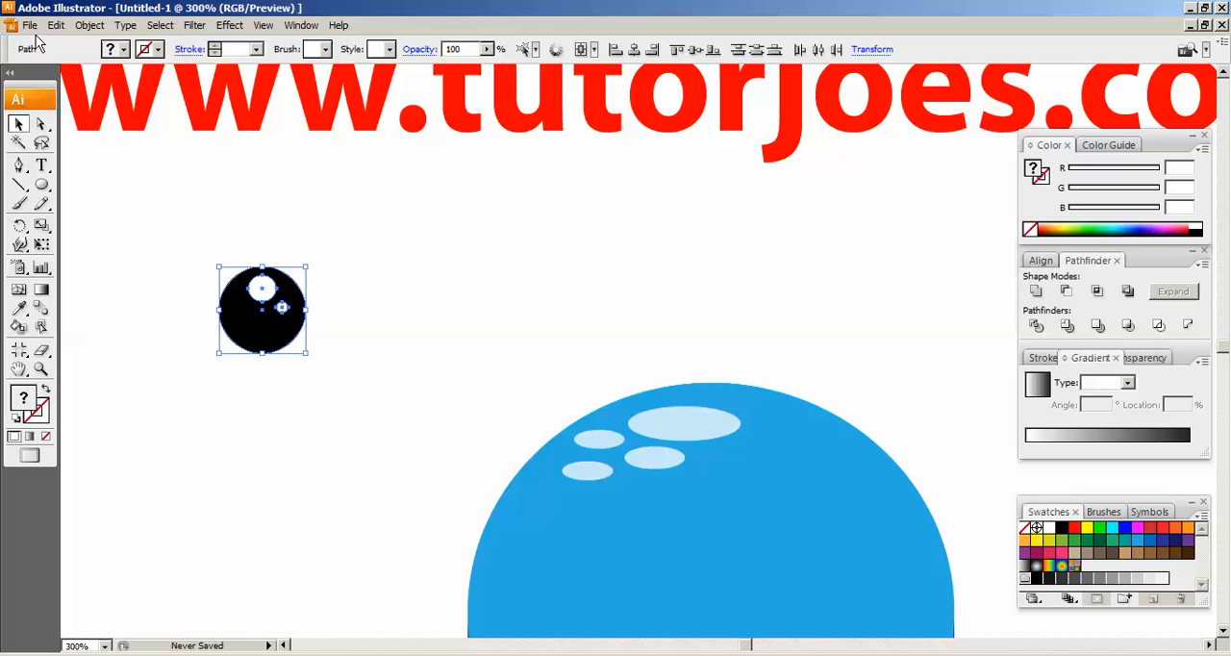
{"action": "left_click", "coordinate": [90, 25]}
{"action": "left_click", "coordinate": [115, 82]}
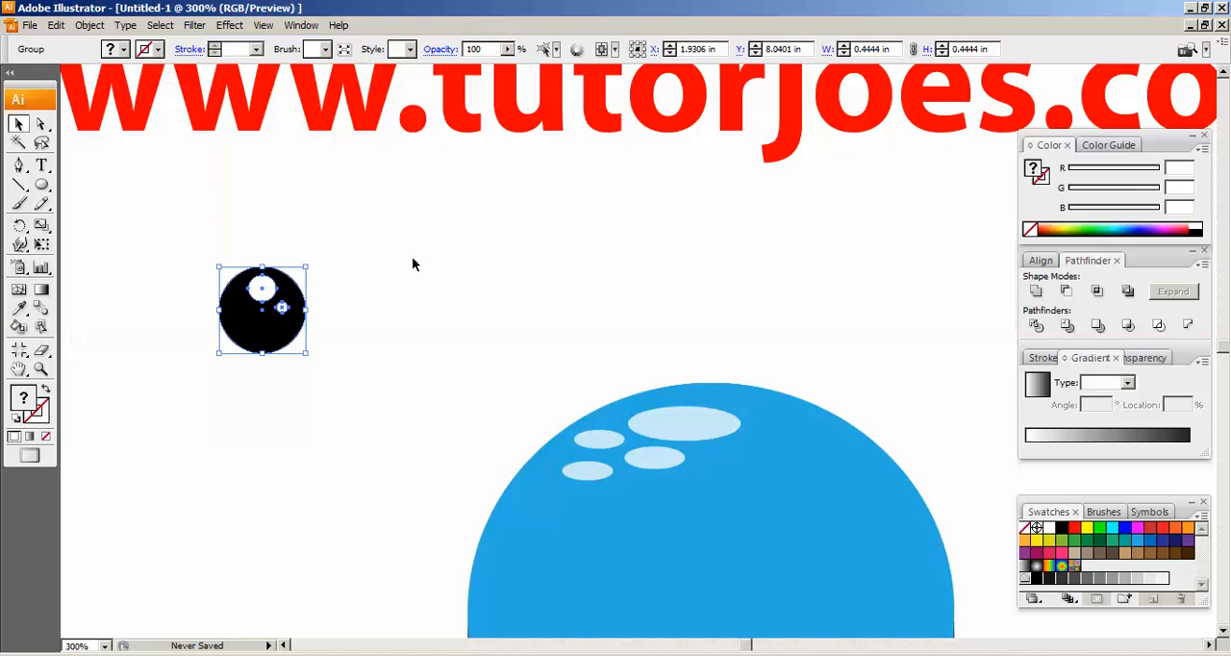
{"action": "left_click", "coordinate": [352, 308]}
Move the eye group onto the left side of the blue shape and scale it down to about 0.34 in across
{"action": "left_click", "coordinate": [279, 305]}
{"action": "left_click", "coordinate": [372, 268]}
{"action": "left_click", "coordinate": [270, 320]}
{"action": "key", "text": "space"}
{"action": "left_click_drag", "start_coordinate": [599, 396], "coordinate": [560, 252]}
{"action": "left_click_drag", "start_coordinate": [243, 163], "coordinate": [556, 413]}
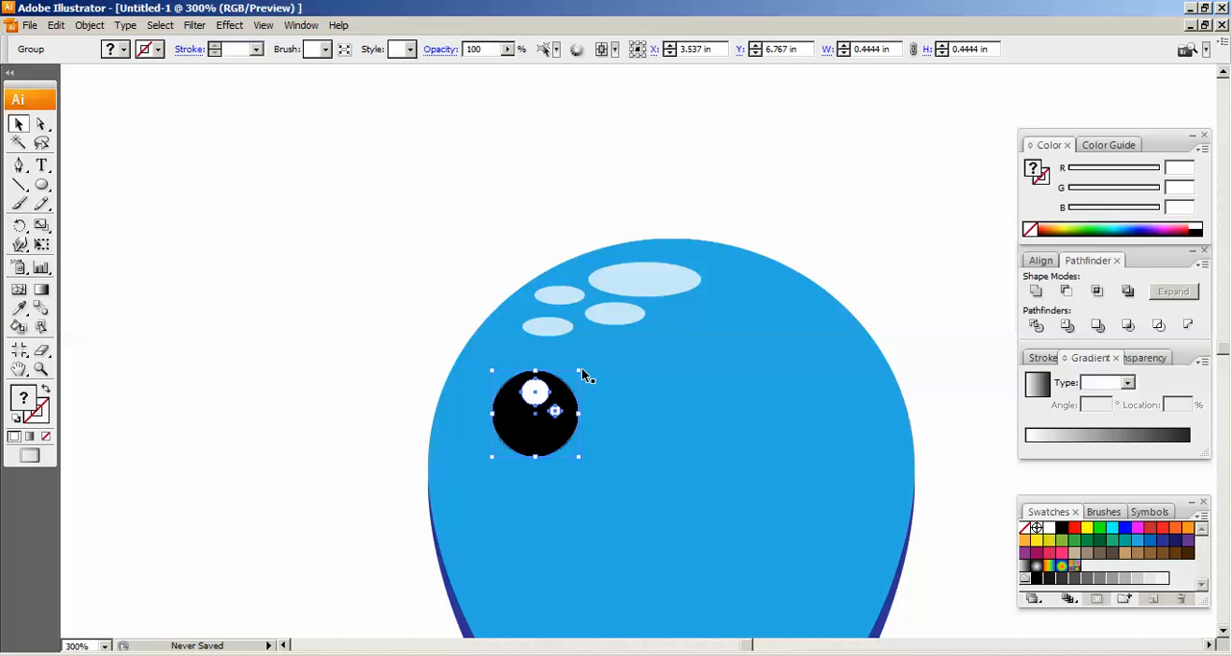
{"action": "left_click_drag", "start_coordinate": [579, 370], "coordinate": [567, 375]}
{"action": "left_click", "coordinate": [465, 334]}
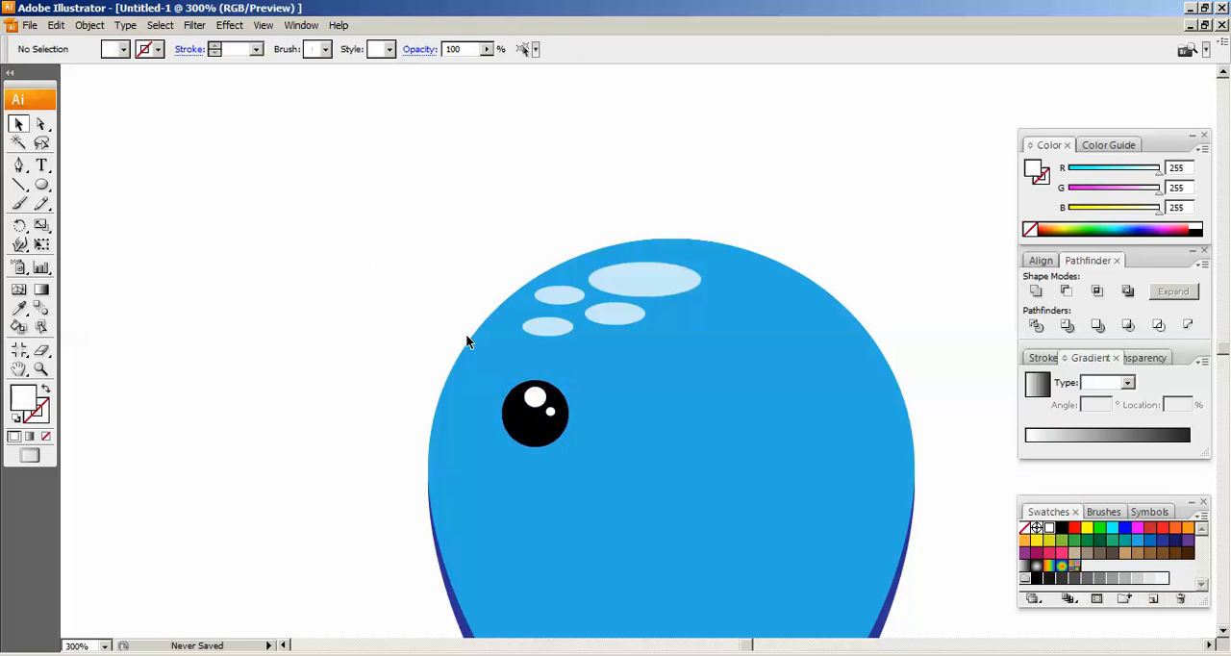
Nudge the eye slightly down and left, to about X 3.52 in and Y 6.71 in
{"action": "scroll", "coordinate": [515, 442], "scroll_direction": "down", "scroll_amount": 1}
{"action": "scroll", "coordinate": [514, 441], "scroll_direction": "down", "scroll_amount": 2}
{"action": "left_click_drag", "start_coordinate": [709, 423], "coordinate": [617, 342]}
{"action": "left_click_drag", "start_coordinate": [443, 252], "coordinate": [440, 262]}
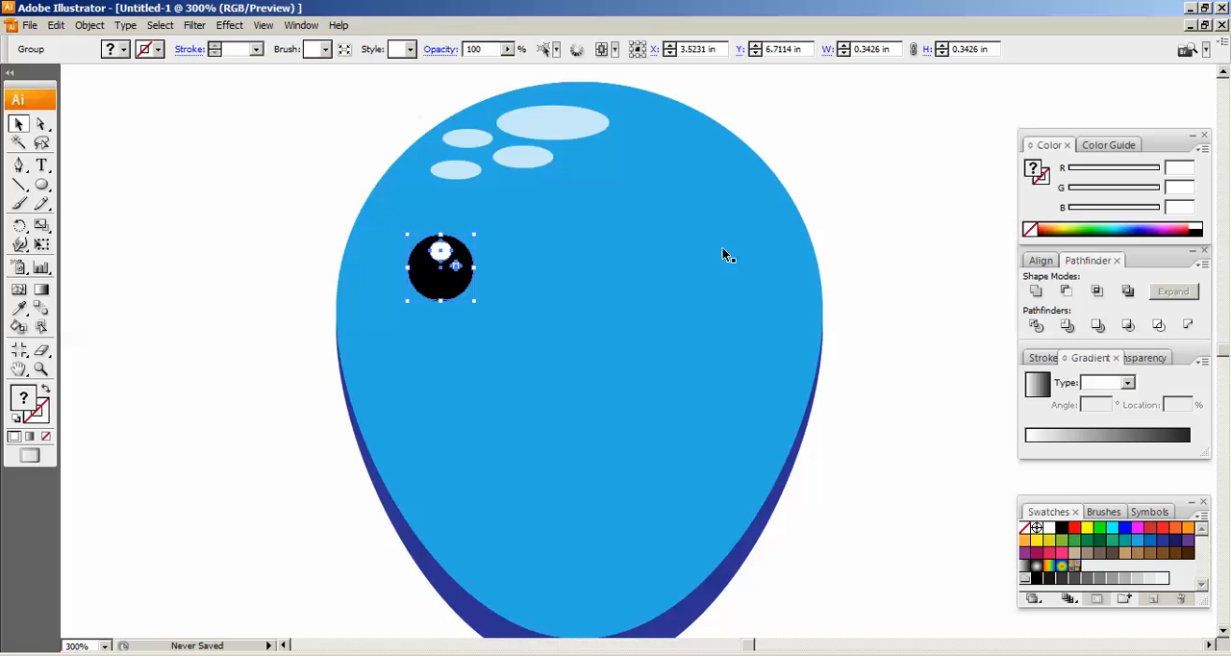
Copy the eye group and paste the copy directly in front of it
{"action": "left_click", "coordinate": [90, 25]}
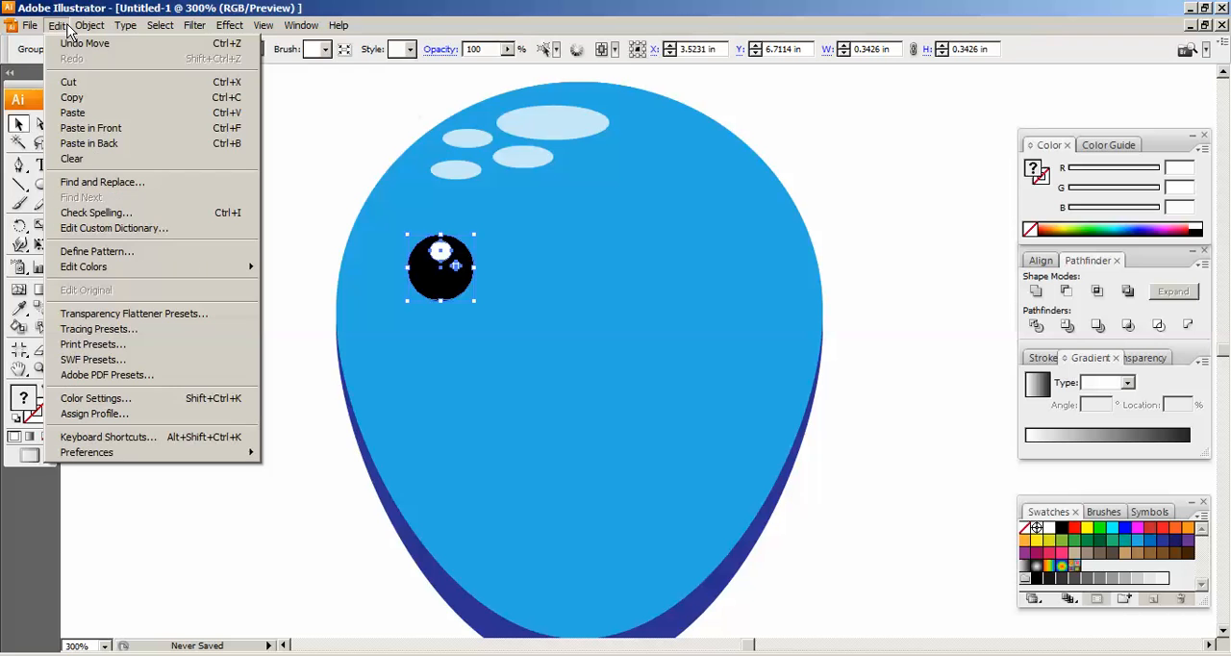
{"action": "left_click", "coordinate": [77, 97]}
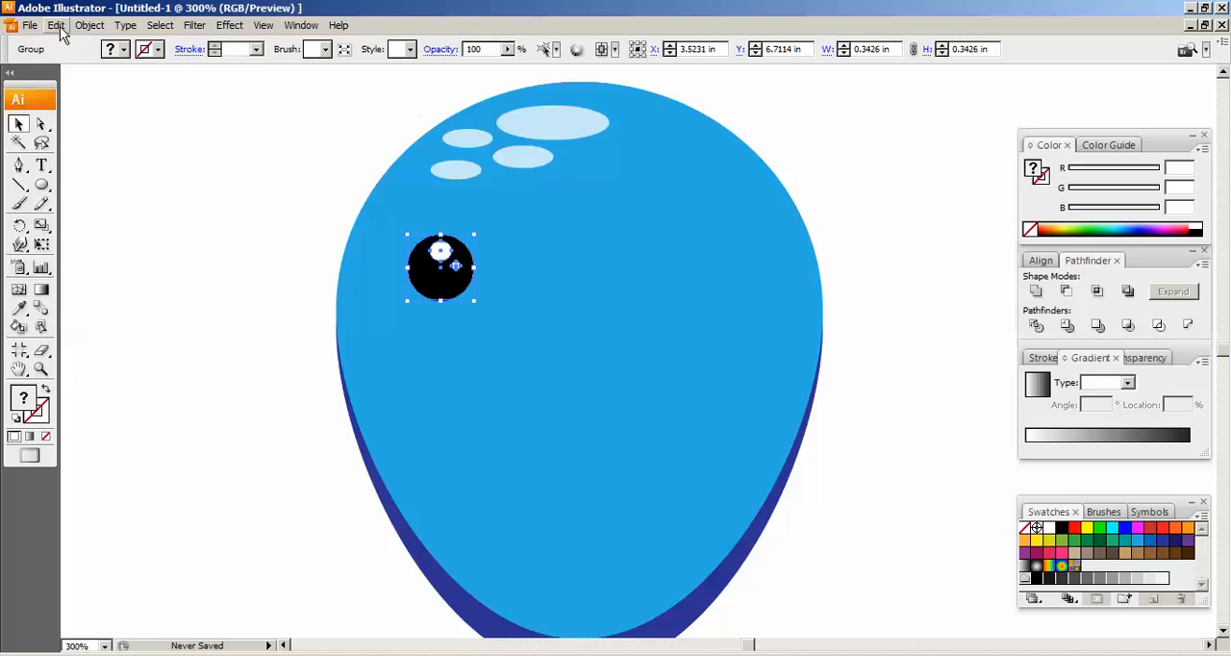
{"action": "left_click", "coordinate": [56, 25]}
{"action": "left_click", "coordinate": [90, 130]}
Move the copied eye horizontally to the right side of the face, to about X 4.95 in
{"action": "key", "text": "Right"}
{"action": "key", "text": "Right"}
{"action": "key", "text": "Right"}
{"action": "key", "text": "Right"}
{"action": "key", "text": "Right"}
{"action": "key", "text": "Right"}
{"action": "key", "text": "Right"}
{"action": "key", "text": "Right"}
{"action": "key", "text": "Right"}
{"action": "key", "text": "Right"}
{"action": "key", "text": "Right"}
{"action": "key", "text": "Right"}
{"action": "key", "text": "Right"}
{"action": "key", "text": "Right"}
{"action": "key", "text": "Right"}
{"action": "key", "text": "Right"}
{"action": "key", "text": "Right"}
{"action": "key", "text": "Right"}
{"action": "key", "text": "Right"}
{"action": "key", "text": "Right"}
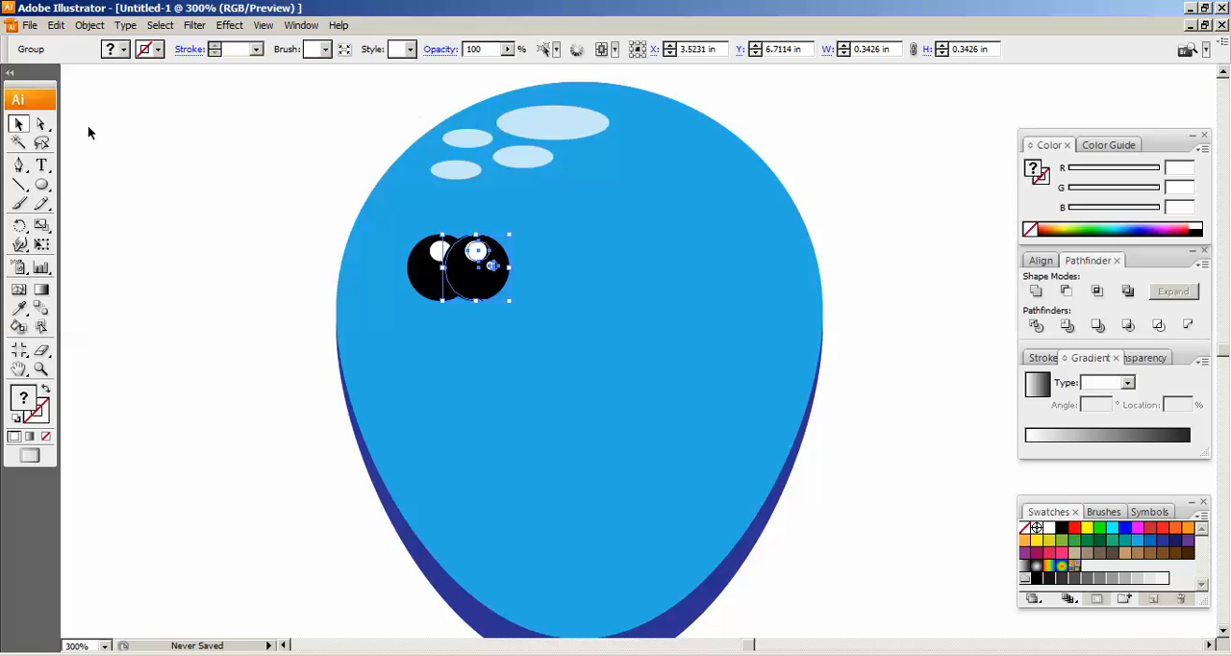
{"action": "key", "text": "Right"}
{"action": "key", "text": "Right"}
{"action": "key", "text": "Right"}
{"action": "key", "text": "Right"}
{"action": "key", "text": "Right"}
{"action": "key", "text": "Right"}
{"action": "key", "text": "Right"}
{"action": "key", "text": "Right"}
{"action": "key", "text": "Right"}
{"action": "key", "text": "Right"}
{"action": "key", "text": "Right"}
{"action": "key", "text": "Right"}
{"action": "key", "text": "Right"}
{"action": "key", "text": "Right"}
{"action": "key", "text": "Right"}
{"action": "key", "text": "Right"}
{"action": "key", "text": "Right"}
{"action": "key", "text": "Right"}
{"action": "key", "text": "Right"}
{"action": "key", "text": "Right"}
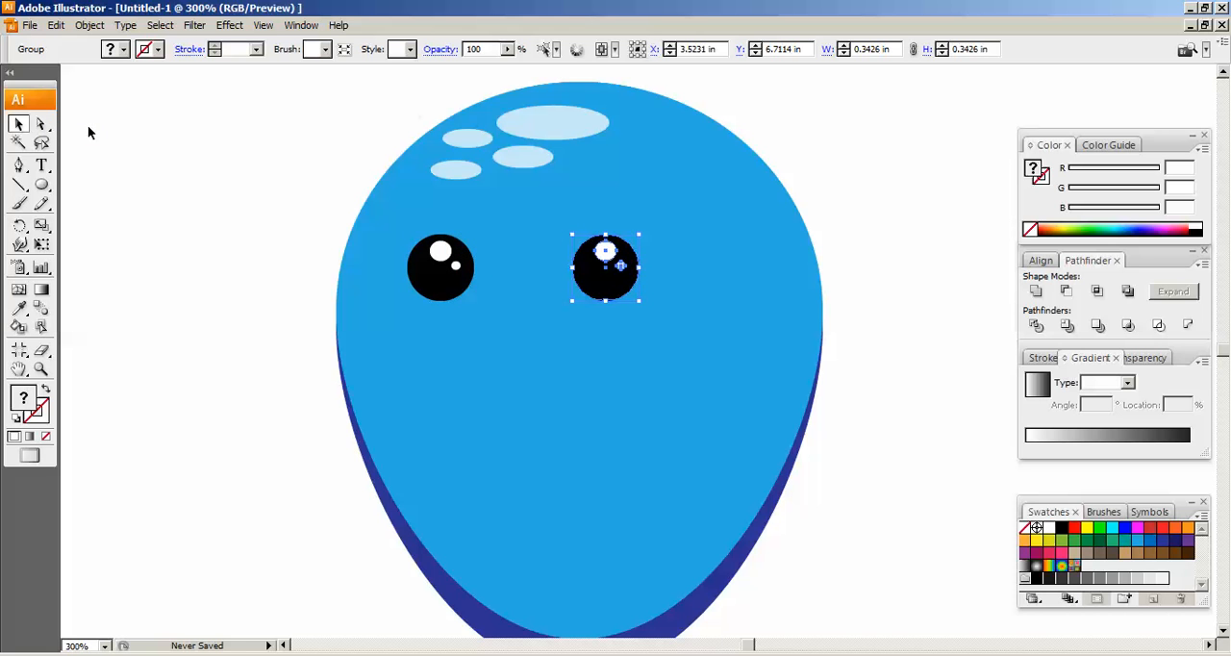
{"action": "key", "text": "Right"}
{"action": "key", "text": "Right"}
{"action": "key", "text": "Right"}
{"action": "key", "text": "Right"}
{"action": "key", "text": "Right"}
{"action": "key", "text": "Right"}
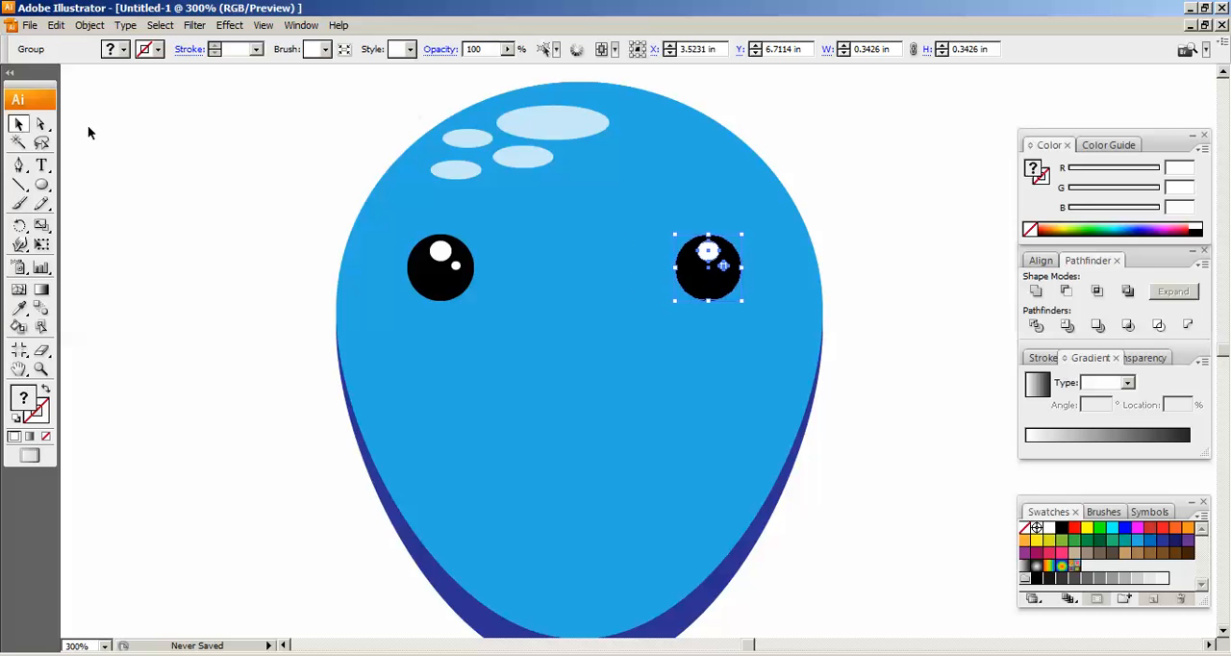
{"action": "key", "text": "Right"}
{"action": "key", "text": "Right"}
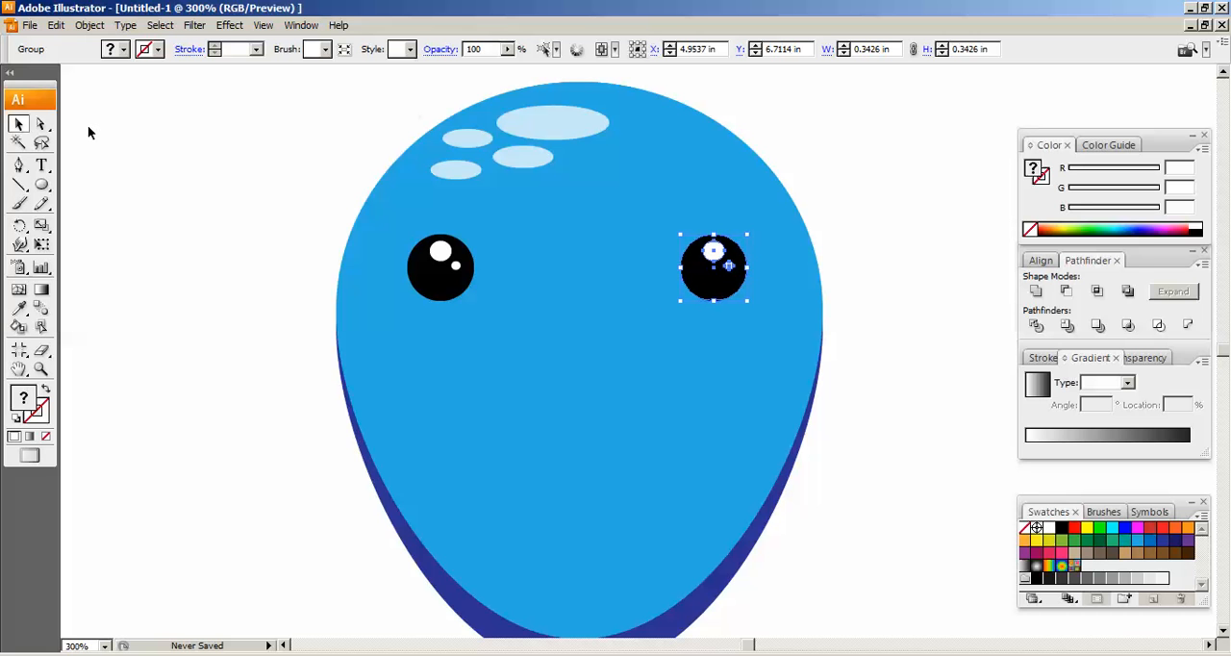
Create a circle with the Ellipse tool, 1.5 in wide and 1.5 in high, beside the blue character
{"action": "key", "text": "ctrl+minus"}
{"action": "key", "text": "ctrl+minus"}
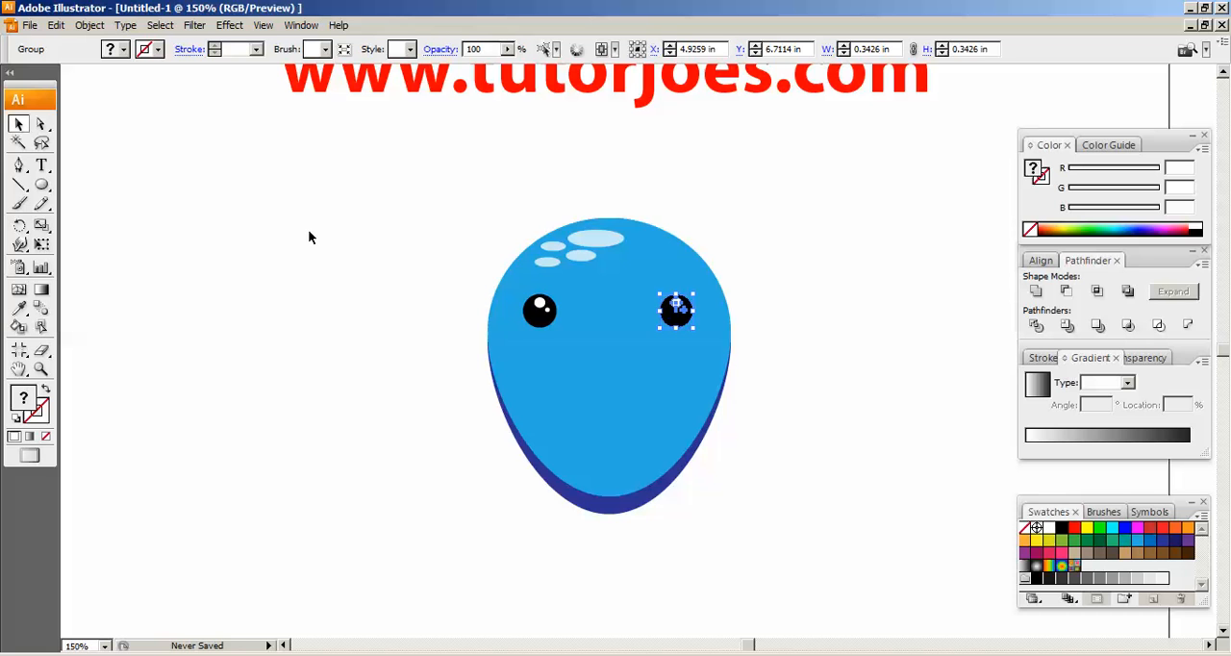
{"action": "left_click", "coordinate": [211, 220]}
{"action": "left_click", "coordinate": [41, 184]}
{"action": "left_click", "coordinate": [365, 262]}
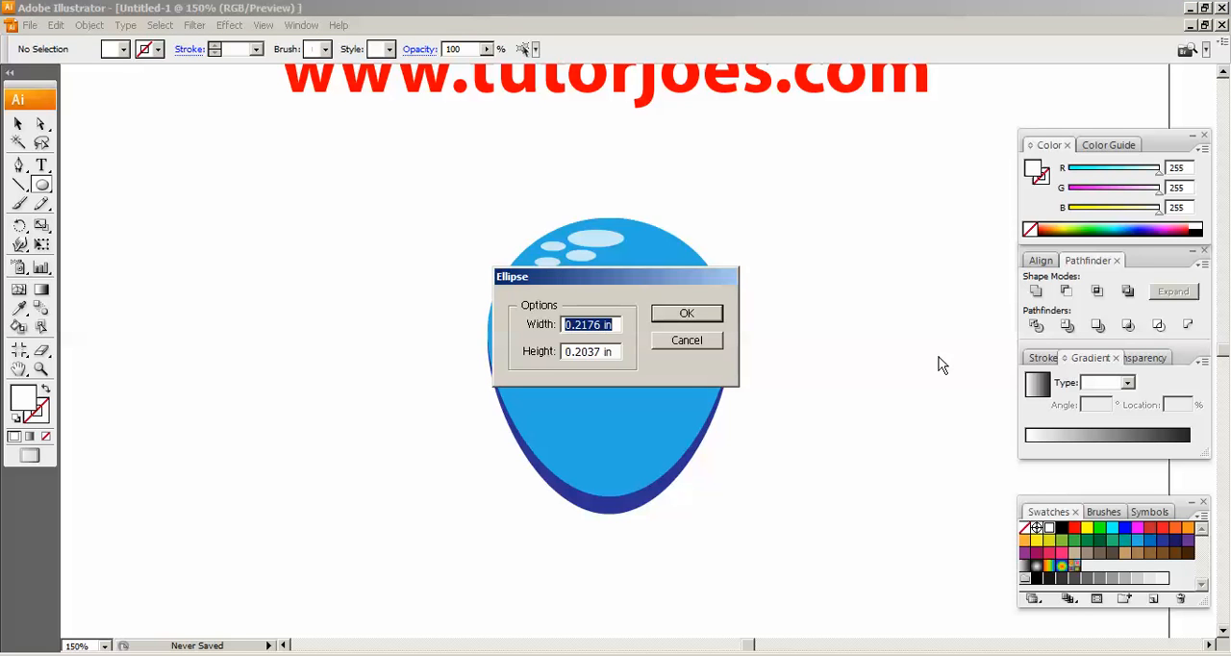
{"action": "type", "text": "1.5"}
{"action": "key", "text": "Tab"}
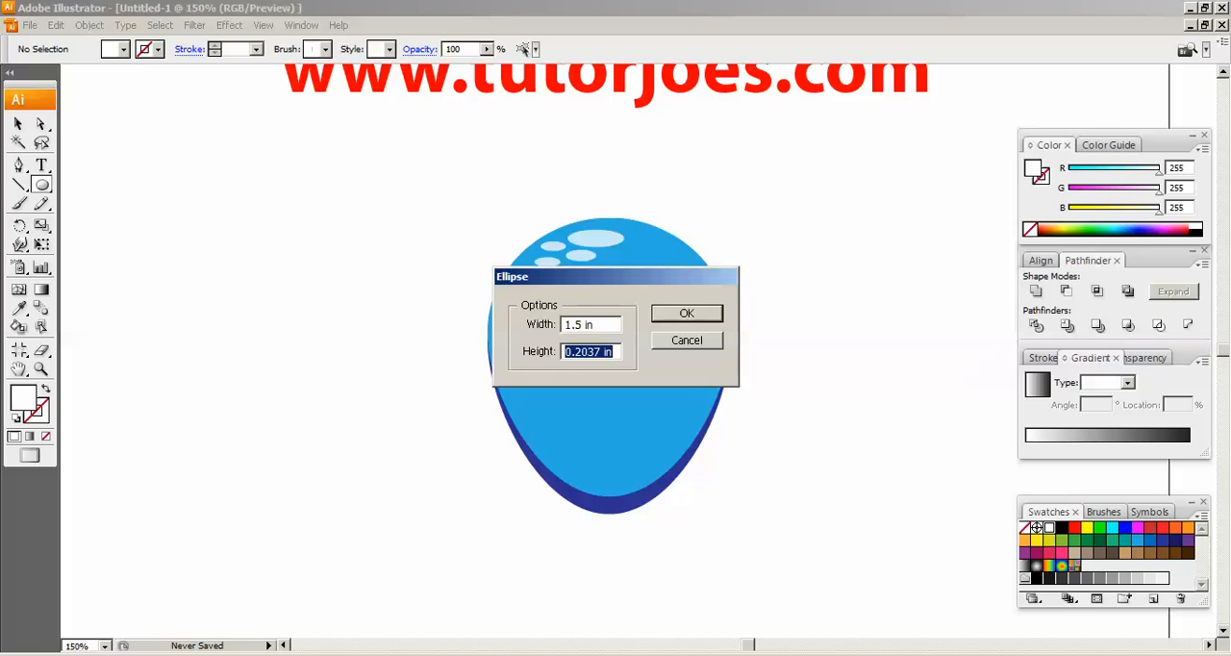
{"action": "type", "text": "1.5"}
{"action": "key", "text": "Return"}
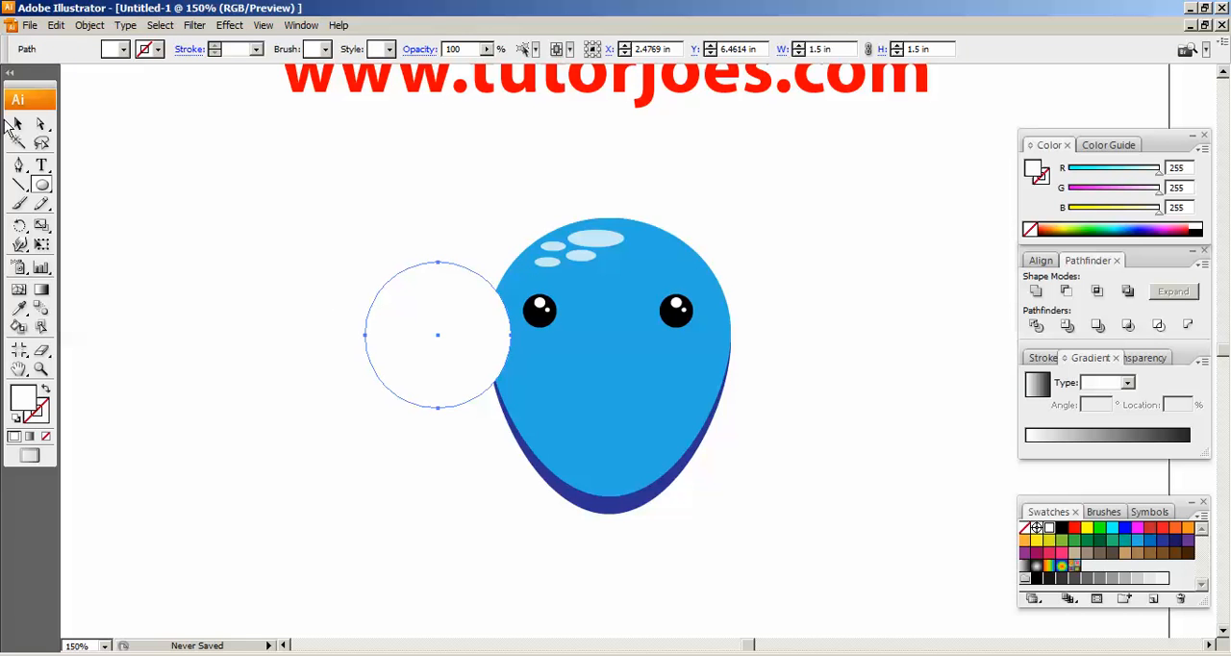
Fill the circle black and move it clear of the blue character's left side, to about X 1.03 in and Y 6.46 in
{"action": "left_click", "coordinate": [18, 123]}
{"action": "left_click_drag", "start_coordinate": [491, 307], "coordinate": [389, 294]}
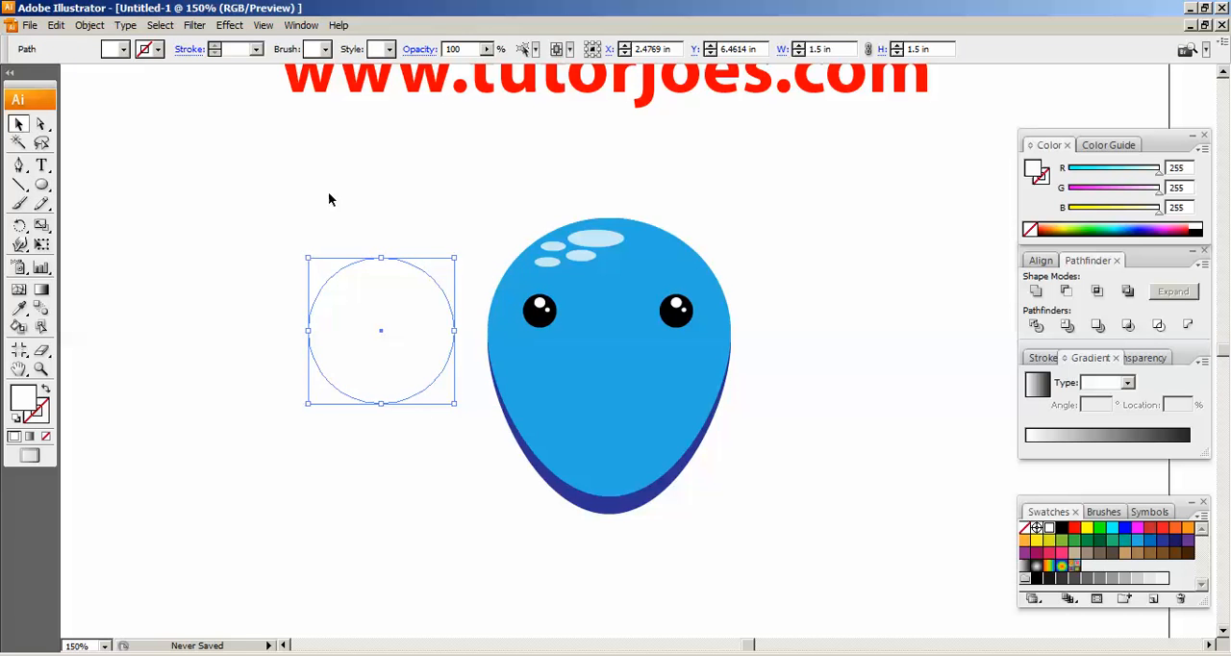
{"action": "left_click", "coordinate": [124, 49]}
{"action": "left_click", "coordinate": [42, 67]}
{"action": "left_click", "coordinate": [414, 180]}
{"action": "left_click_drag", "start_coordinate": [404, 308], "coordinate": [332, 311]}
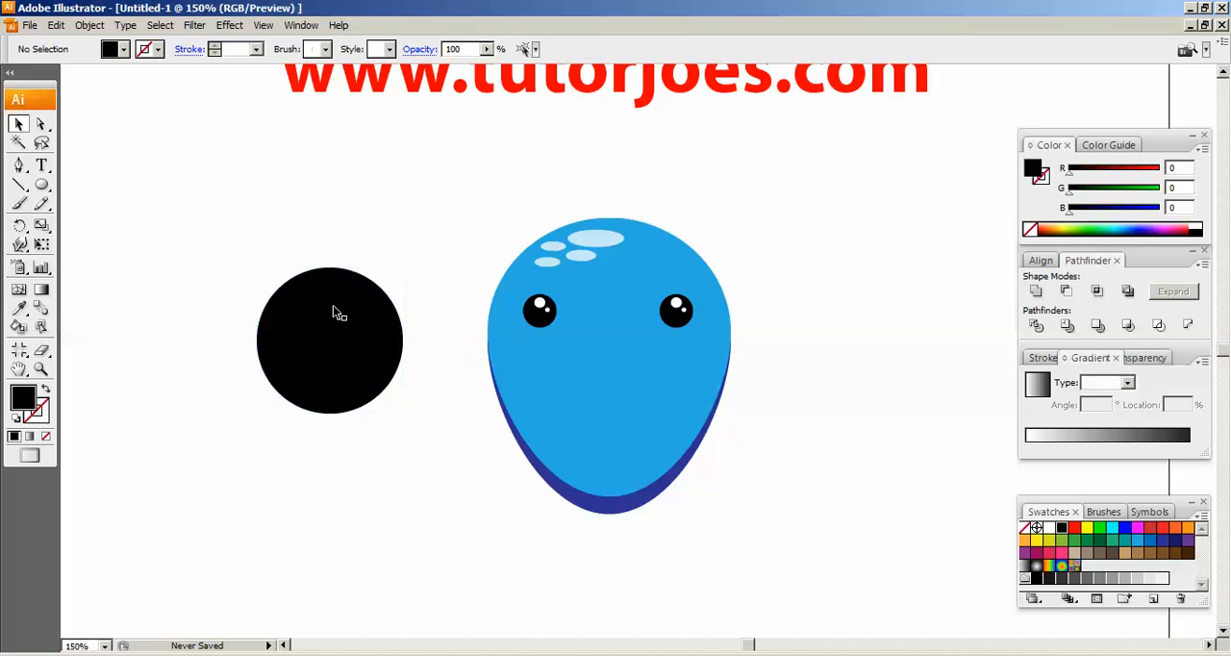
{"action": "left_click", "coordinate": [41, 369]}
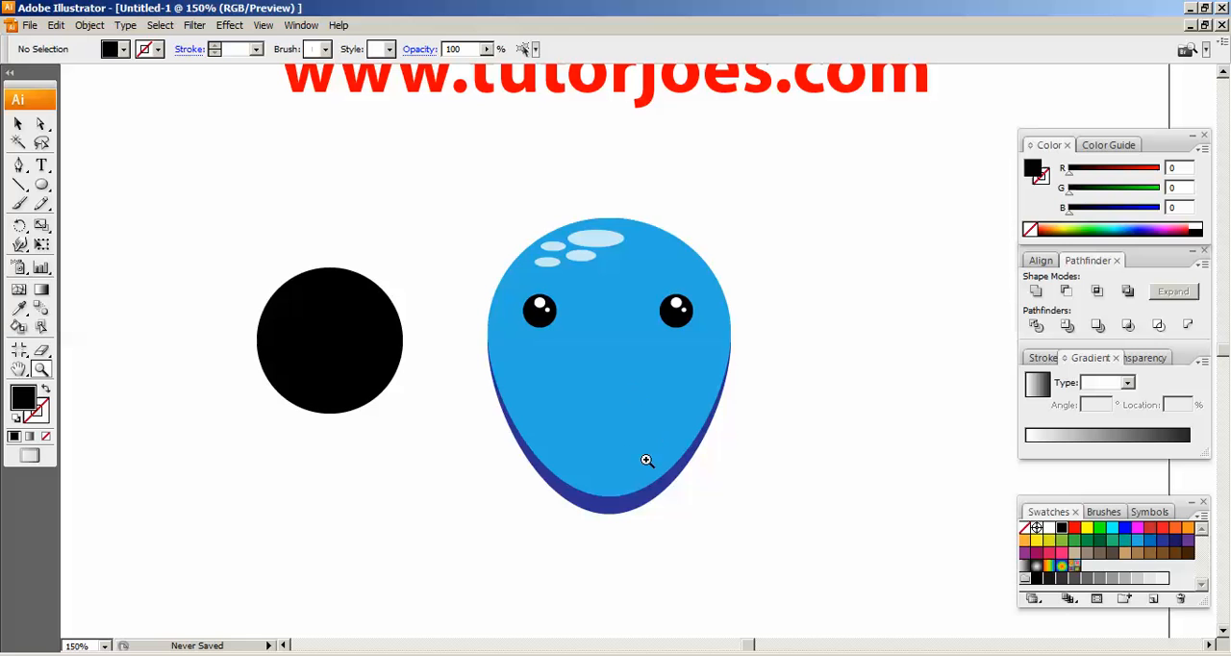
{"action": "left_click", "coordinate": [18, 124]}
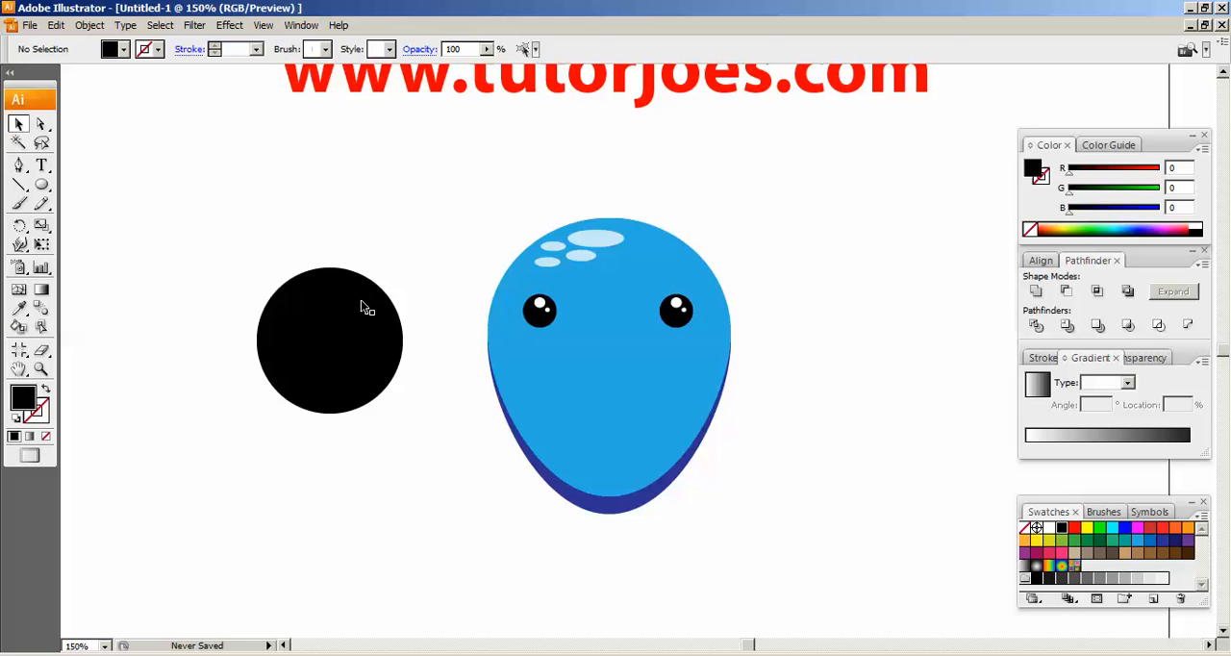
{"action": "left_click_drag", "start_coordinate": [341, 318], "coordinate": [308, 313]}
{"action": "key", "text": "space"}
{"action": "left_click_drag", "start_coordinate": [388, 247], "coordinate": [465, 310]}
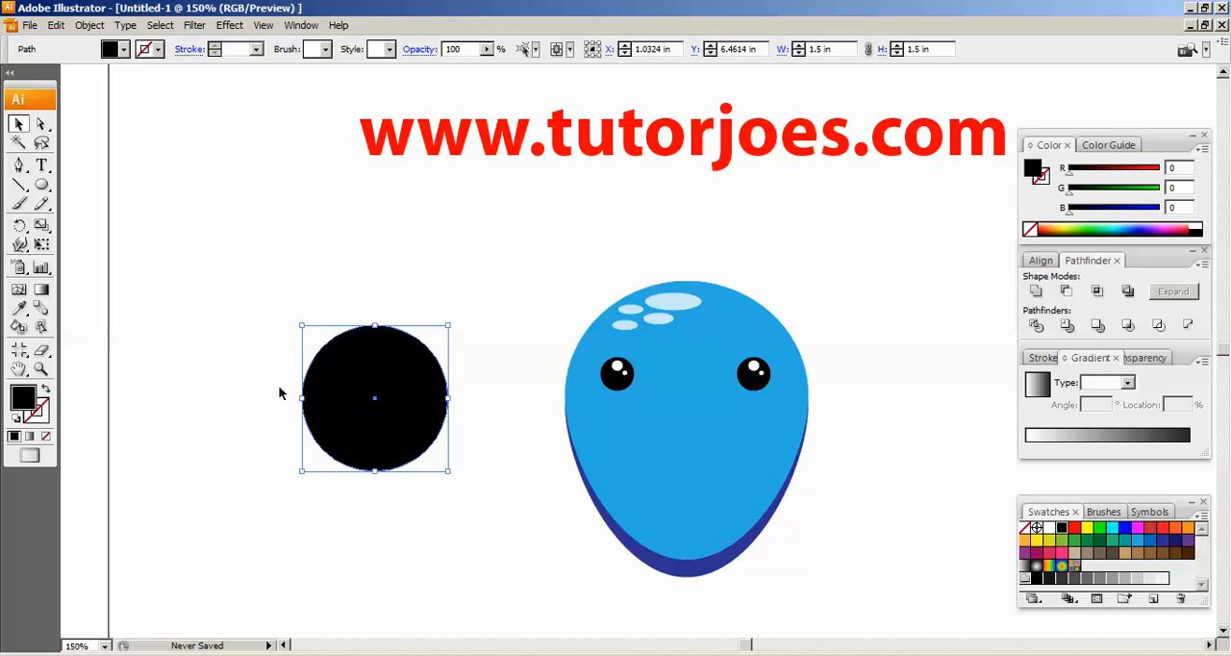
Give the black circle a blue stroke and draw a horizontal line about 3.1 in long across its middle
{"action": "left_click", "coordinate": [19, 185]}
{"action": "left_click", "coordinate": [158, 49]}
{"action": "left_click", "coordinate": [107, 66]}
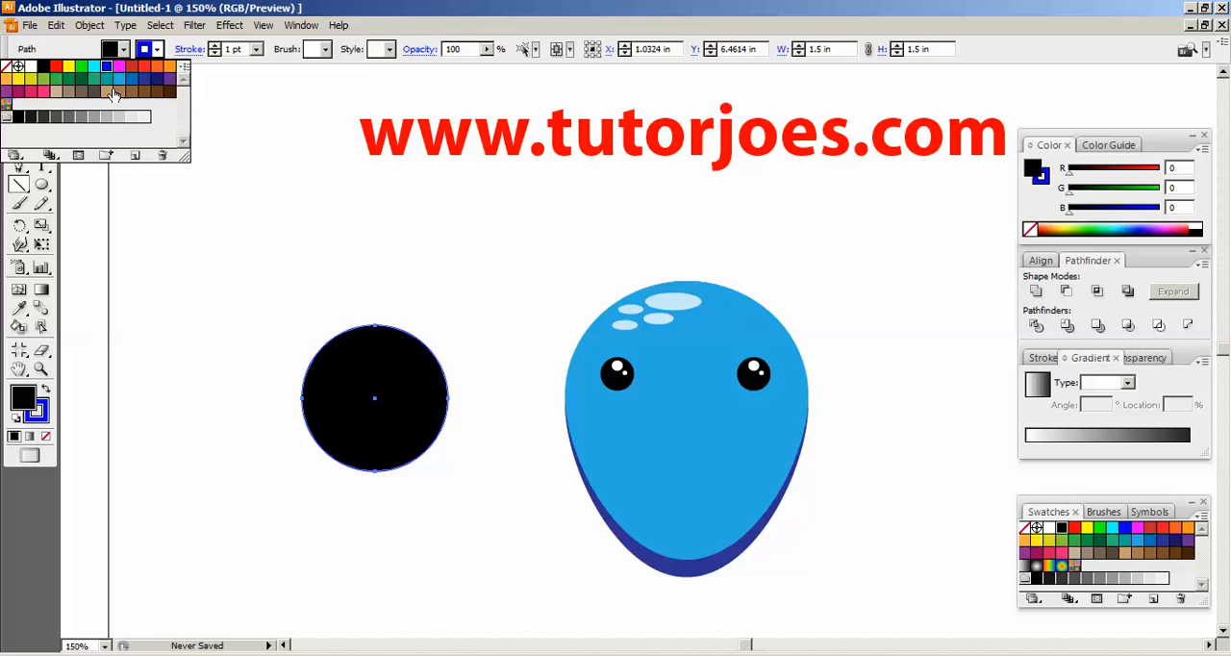
{"action": "left_click_drag", "start_coordinate": [202, 396], "coordinate": [504, 404]}
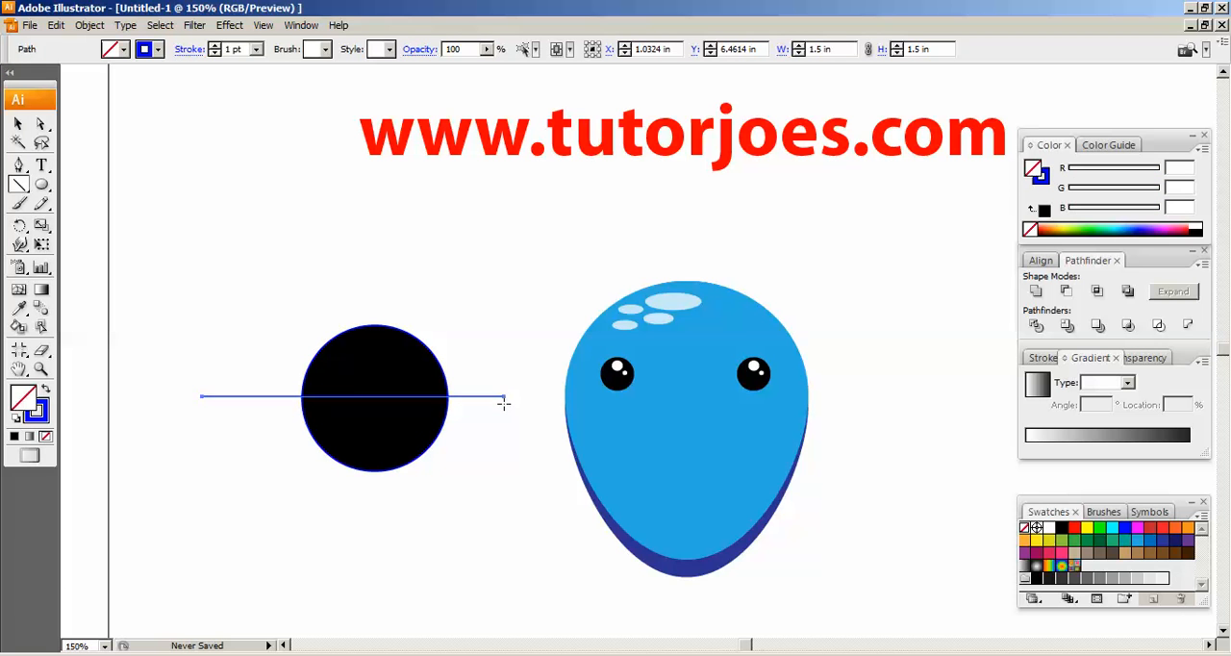
Select the black circle together with the line and split them with the Pathfinder Divide operation
{"action": "key", "text": "v"}
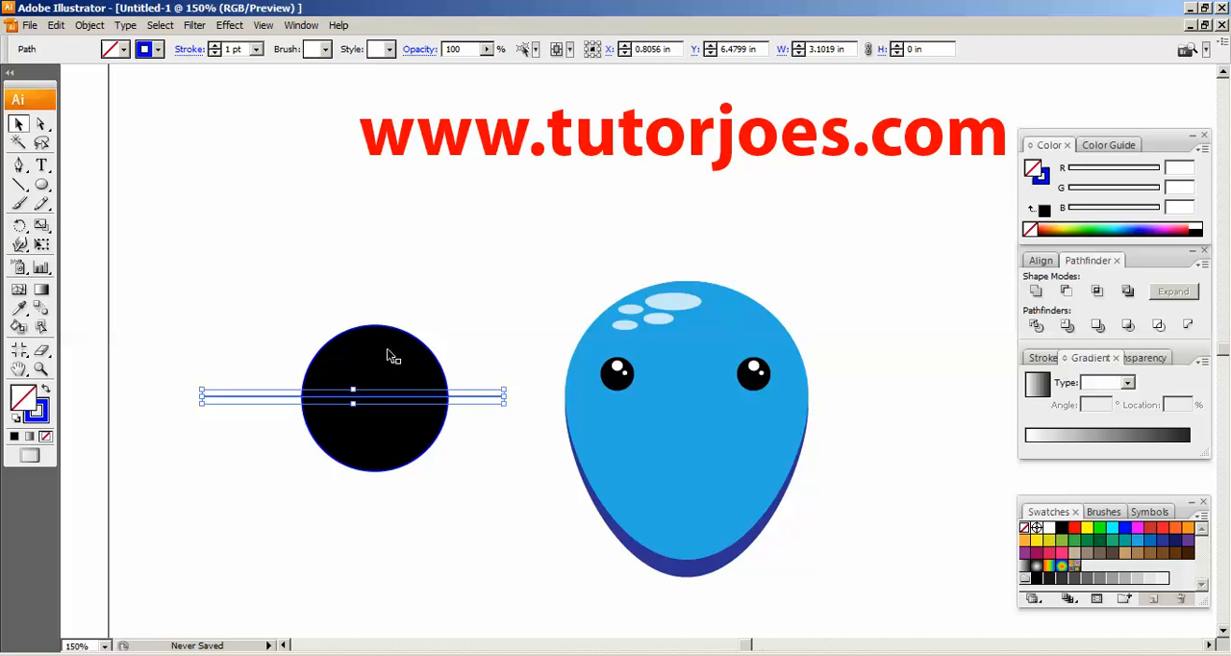
{"action": "left_click", "coordinate": [385, 412], "text": "shift"}
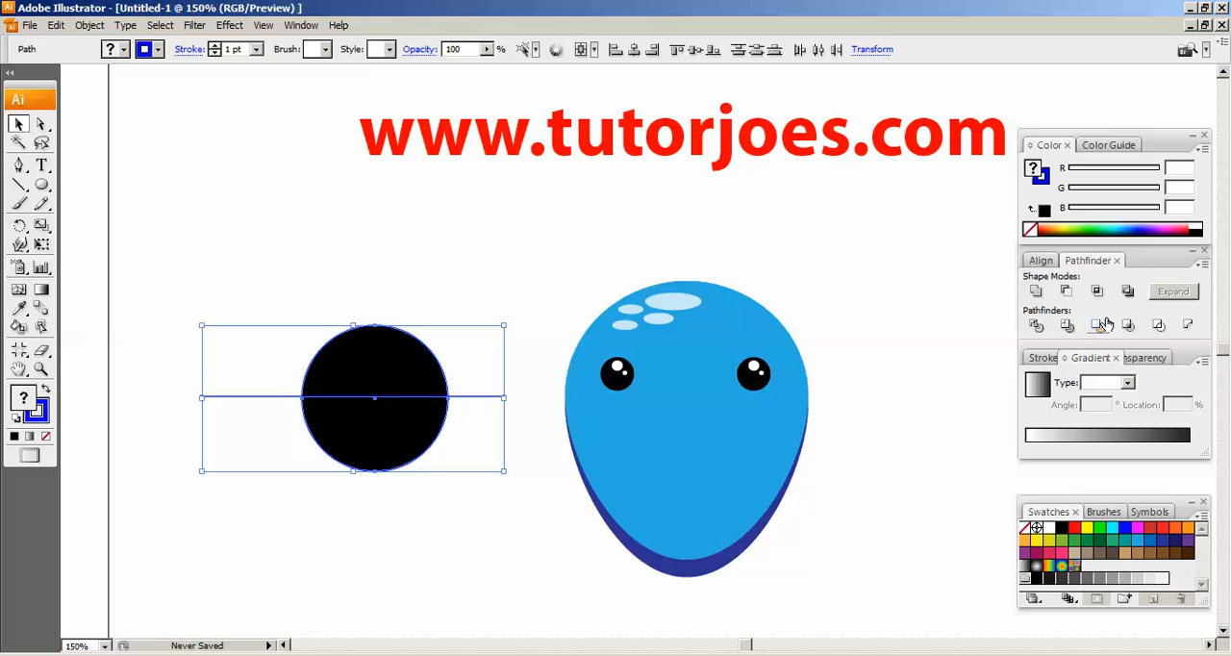
{"action": "left_click", "coordinate": [1036, 327]}
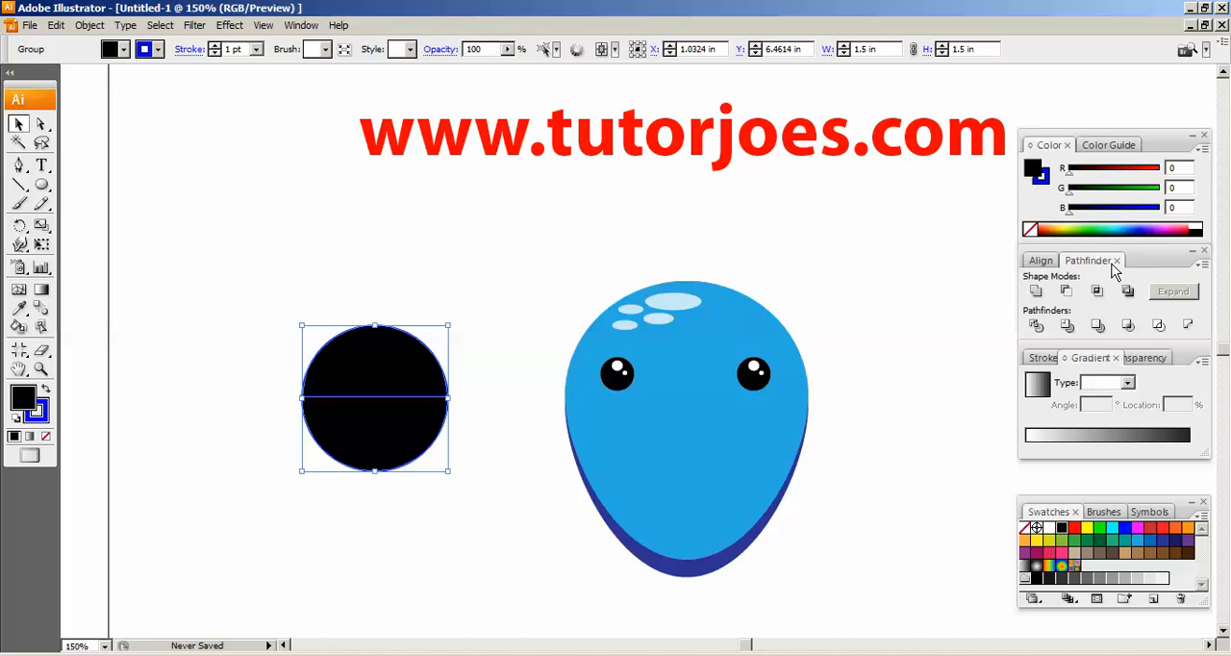
{"action": "left_click", "coordinate": [301, 25]}
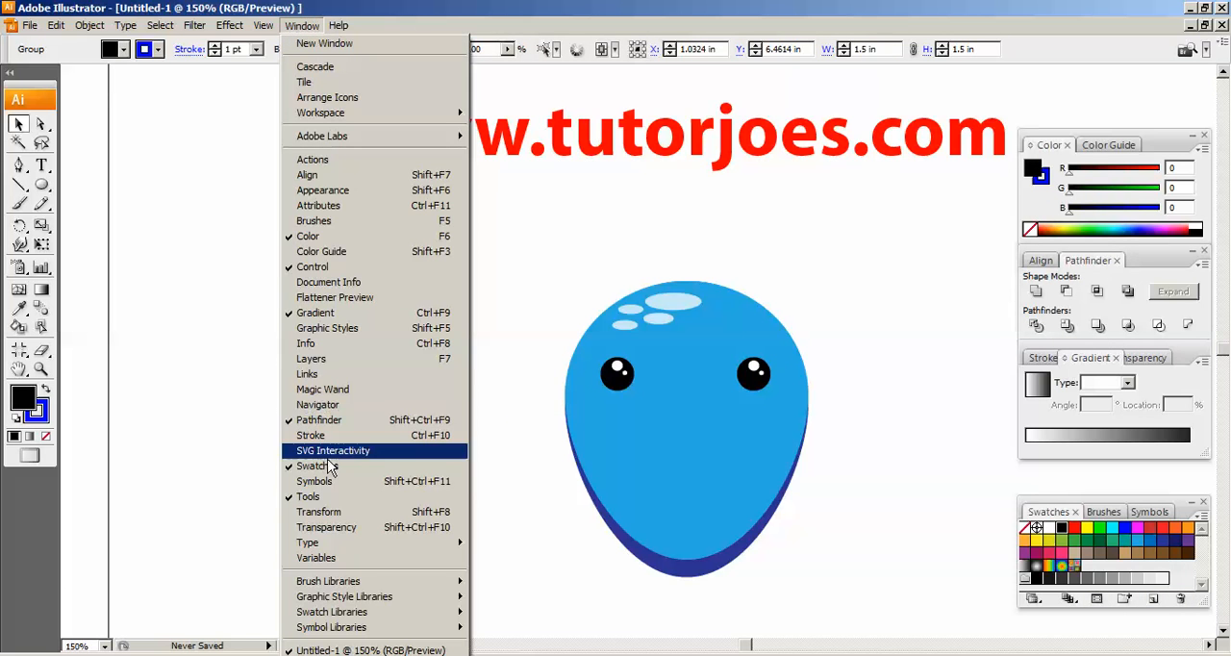
{"action": "left_click", "coordinate": [538, 279]}
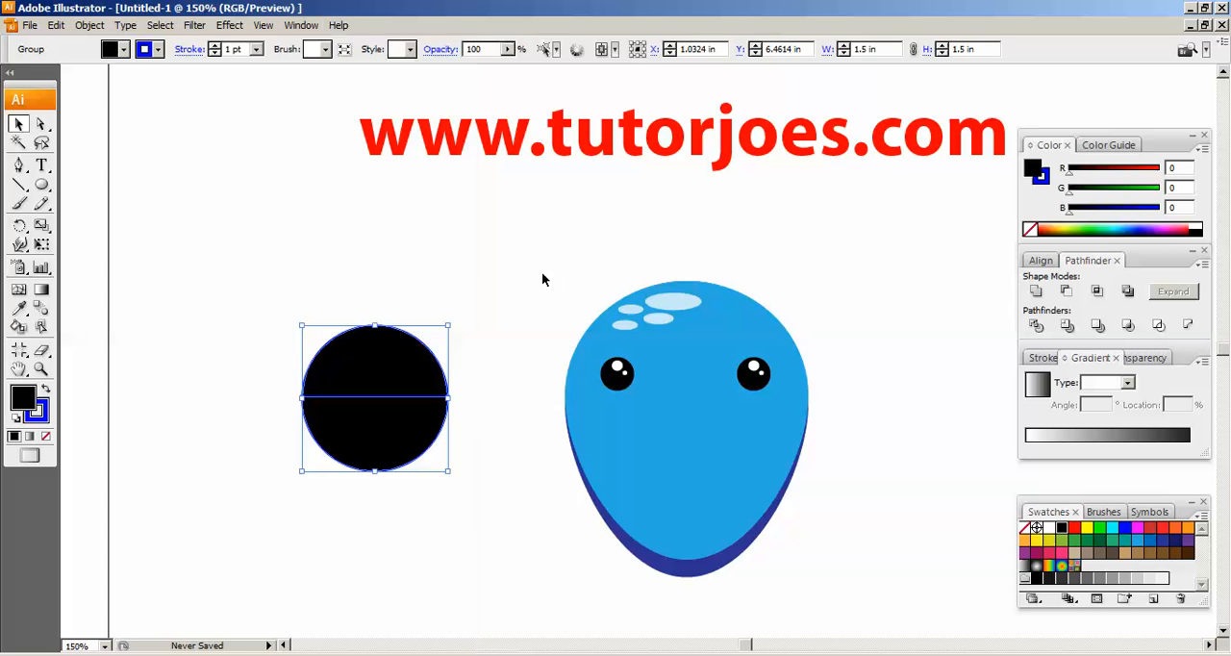
Ungroup the divided circle and move its upper and lower halves apart vertically
{"action": "left_click", "coordinate": [383, 356]}
{"action": "right_click", "coordinate": [408, 379]}
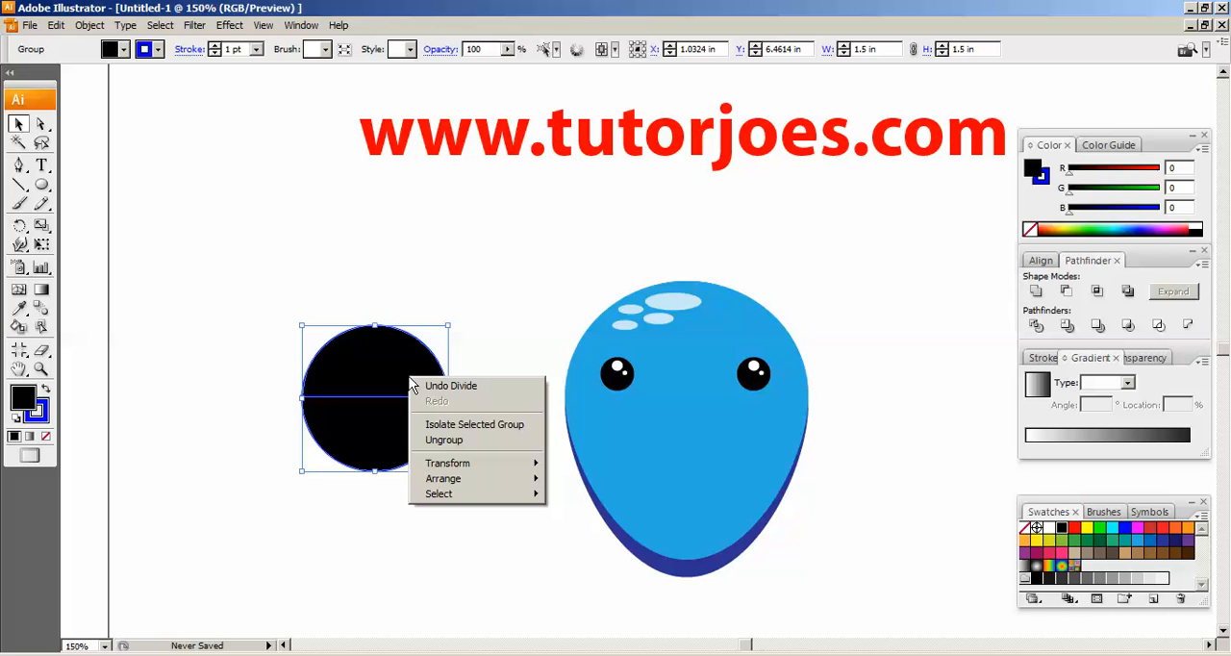
{"action": "left_click", "coordinate": [452, 443]}
{"action": "left_click", "coordinate": [481, 264]}
{"action": "left_click_drag", "start_coordinate": [399, 380], "coordinate": [403, 322]}
{"action": "left_click_drag", "start_coordinate": [384, 415], "coordinate": [393, 449]}
Delete the upper half of the divided circle
{"action": "left_click", "coordinate": [407, 336]}
{"action": "left_click", "coordinate": [385, 467]}
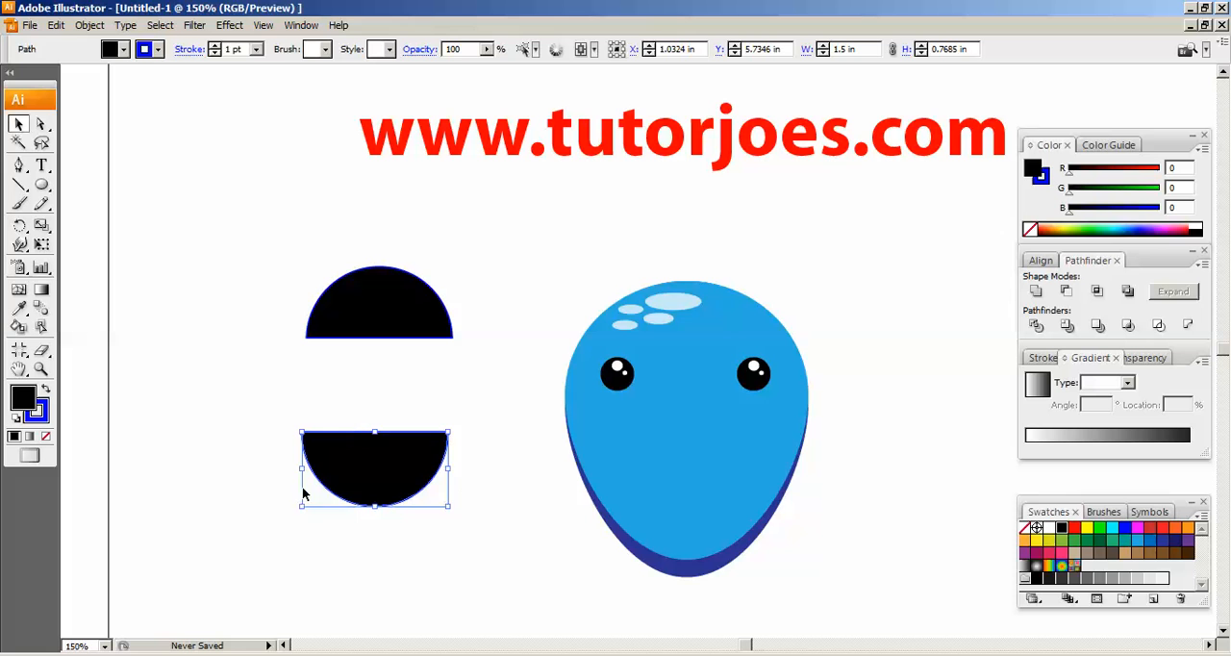
{"action": "left_click", "coordinate": [384, 301]}
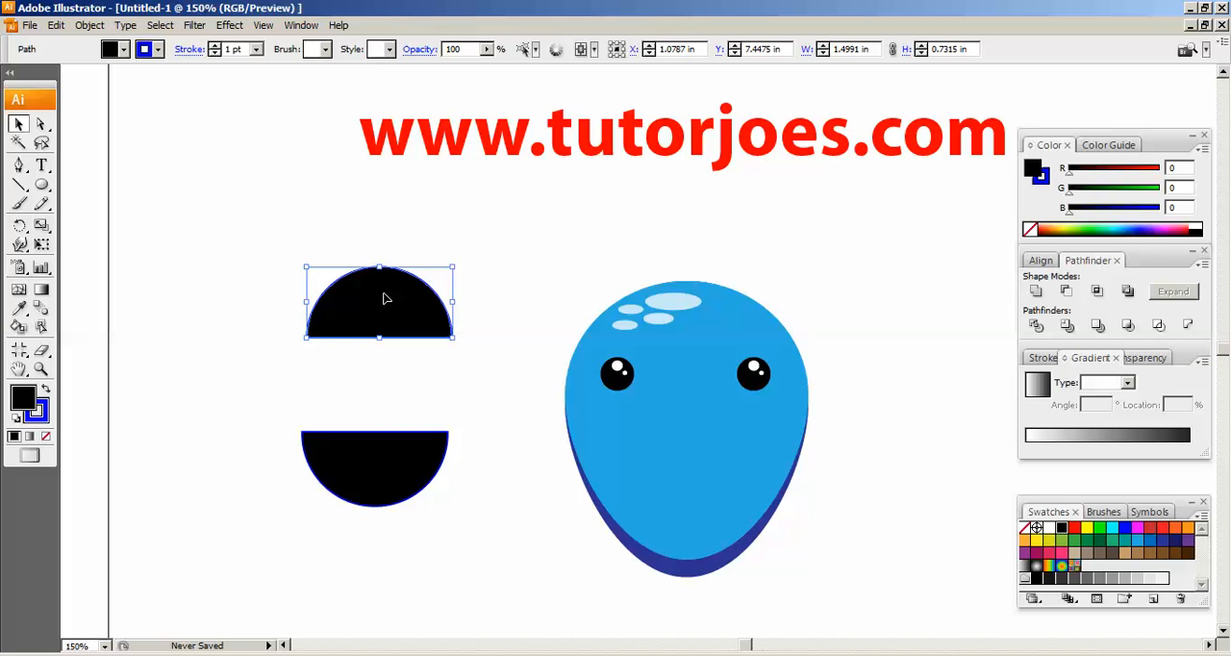
{"action": "key", "text": "Delete"}
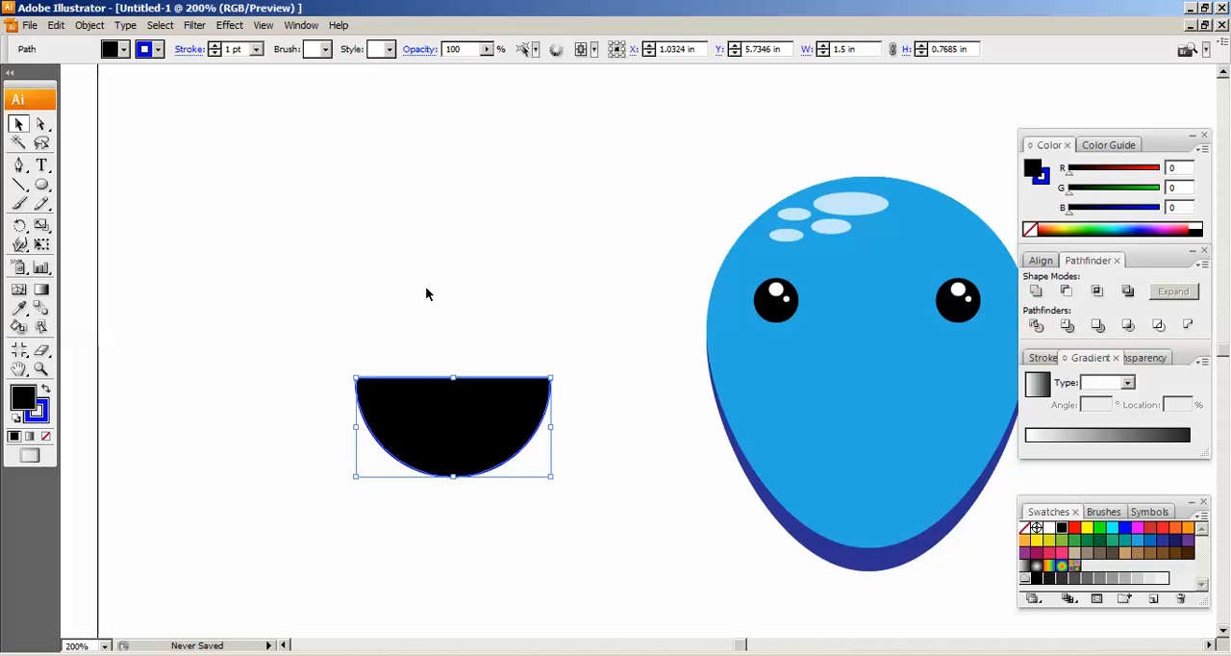
Duplicate the remaining half circle and place the copy above it, at about X 1.29 in and Y 7.45 in
{"action": "left_click", "coordinate": [426, 291]}
{"action": "left_click", "coordinate": [441, 409]}
{"action": "left_click_drag", "start_coordinate": [458, 409], "coordinate": [475, 211]}
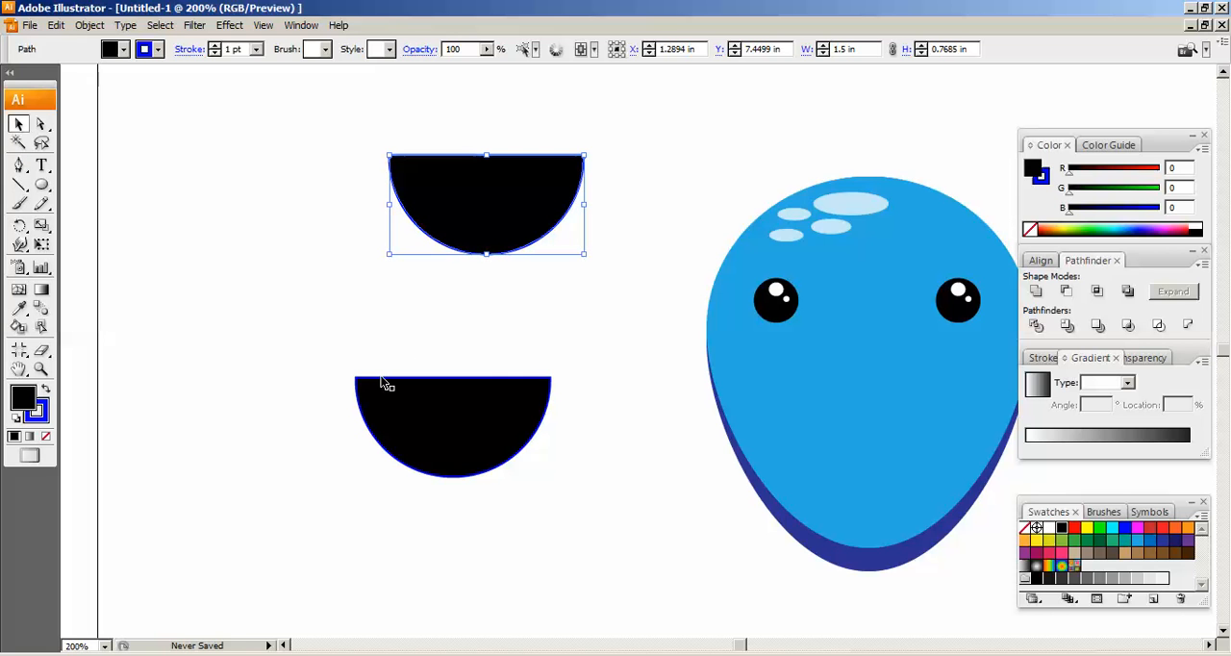
{"action": "left_click", "coordinate": [271, 339]}
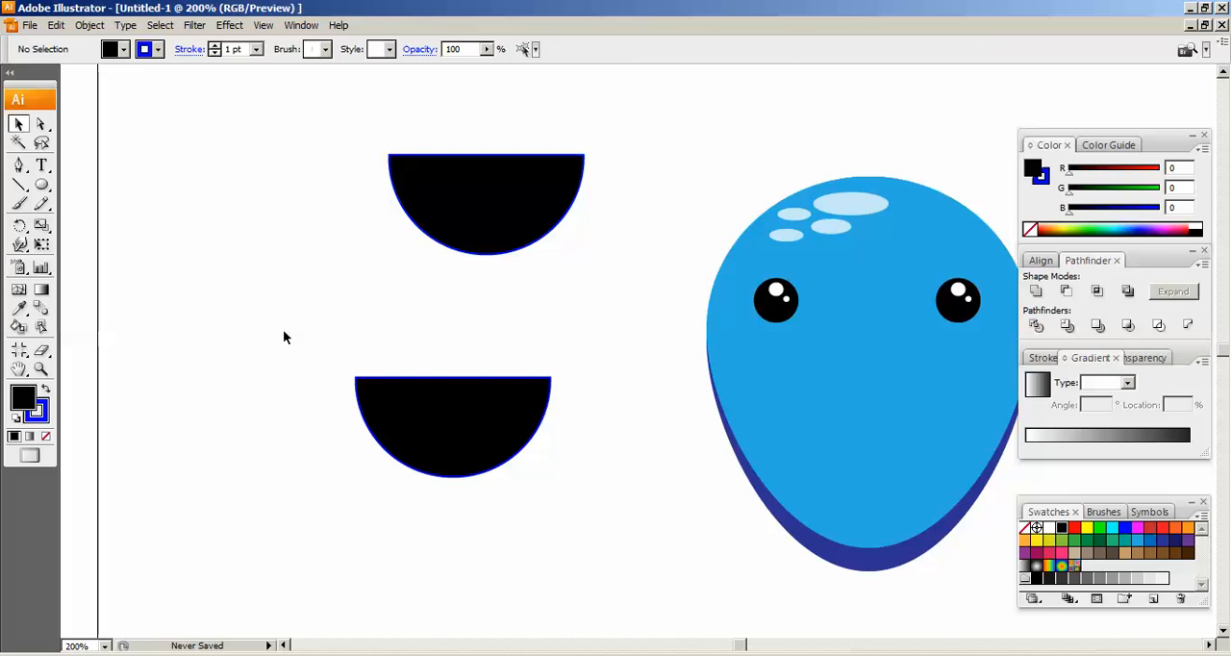
Draw a small ellipse about 0.31 by 0.29 in between the two half circles, with white fill and no stroke
{"action": "left_click_drag", "start_coordinate": [41, 185], "coordinate": [108, 225]}
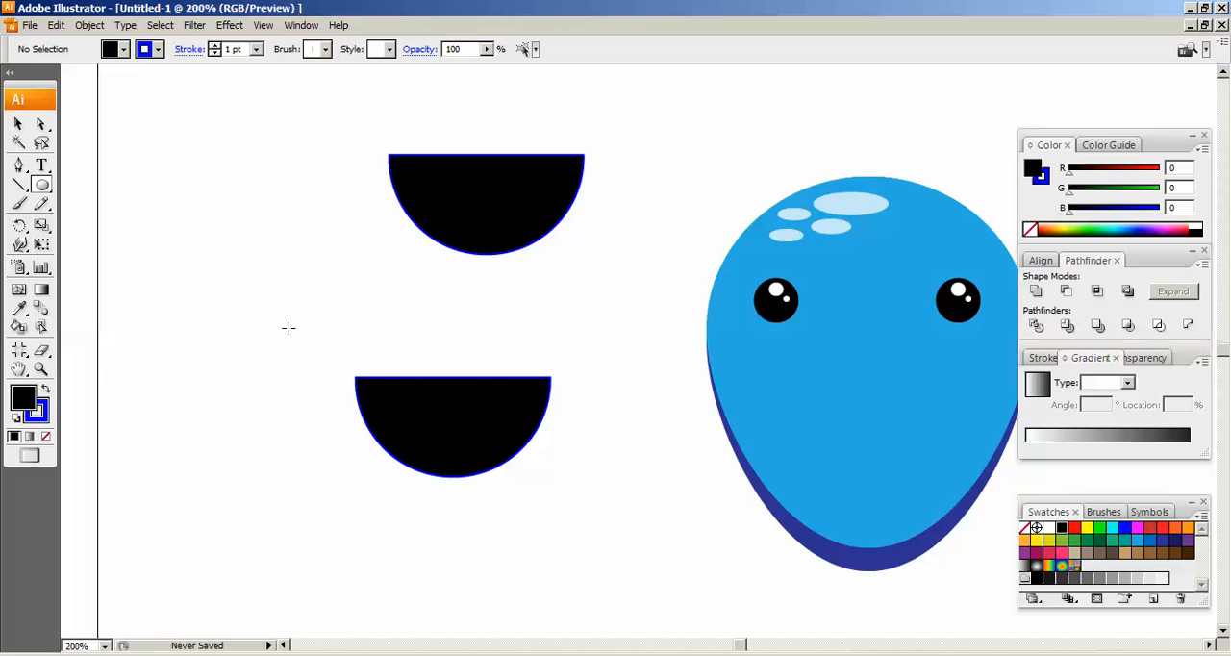
{"action": "mouse_move", "coordinate": [375, 321]}
{"action": "left_mouse_down"}
{"action": "mouse_move", "coordinate": [398, 349]}
{"action": "mouse_move", "coordinate": [388, 332]}
{"action": "left_mouse_up"}
{"action": "left_click_drag", "start_coordinate": [387, 333], "coordinate": [389, 335]}
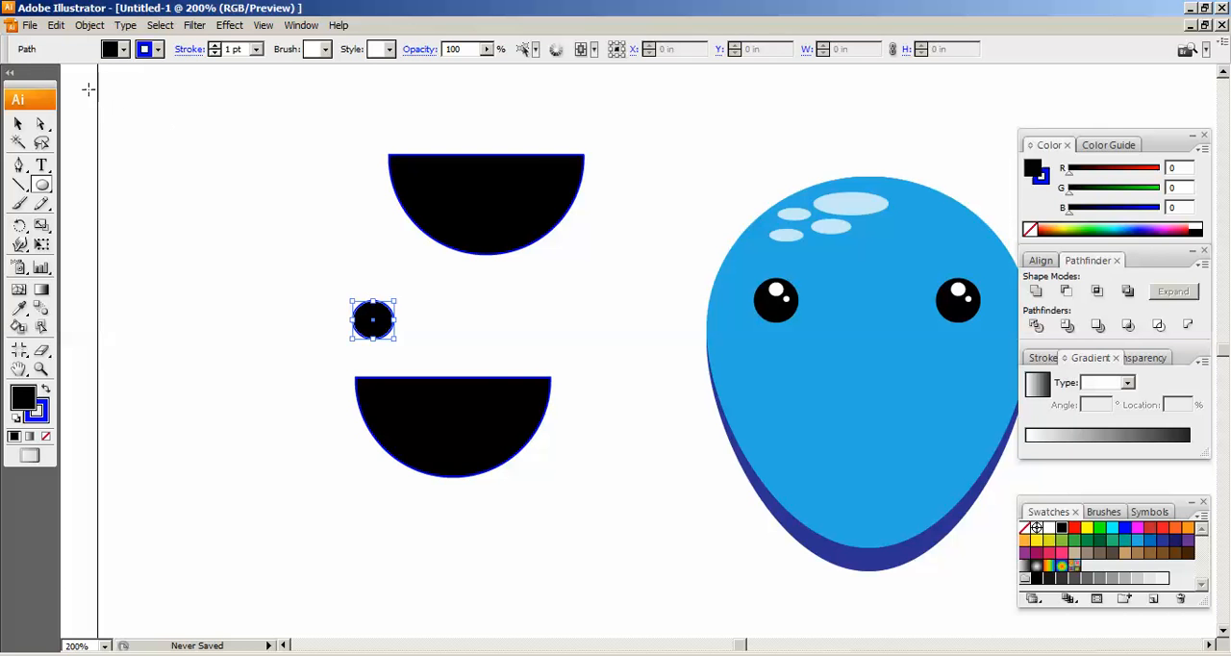
{"action": "left_click", "coordinate": [122, 49]}
{"action": "left_click", "coordinate": [31, 67]}
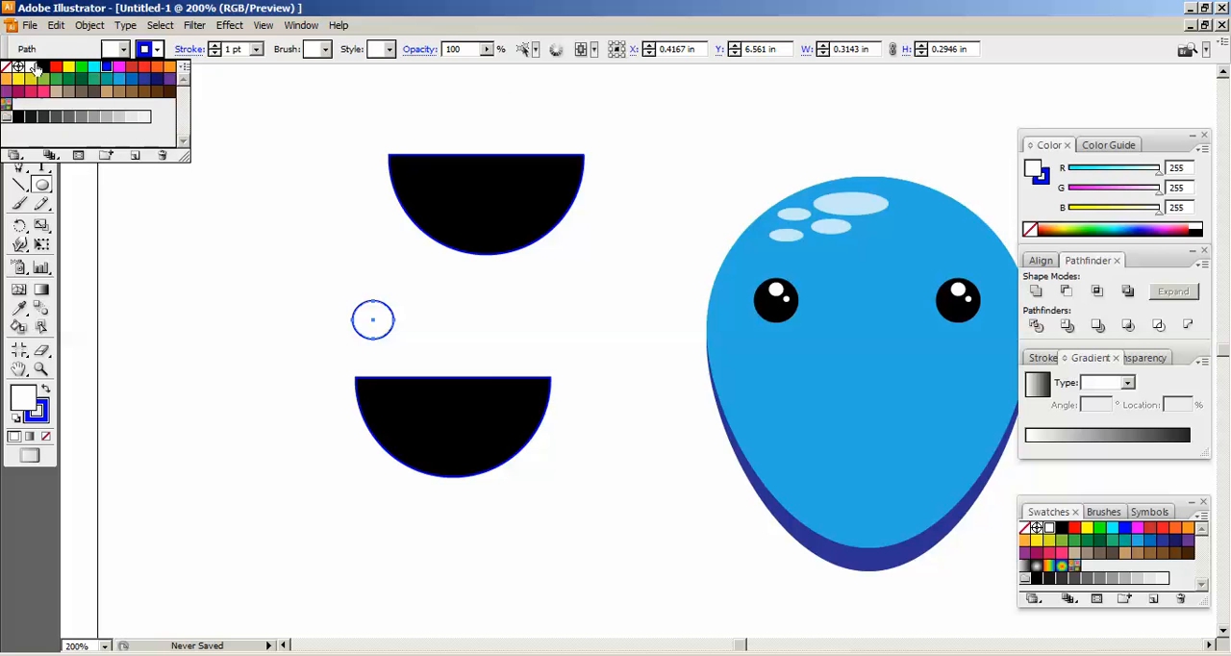
{"action": "left_click", "coordinate": [6, 68]}
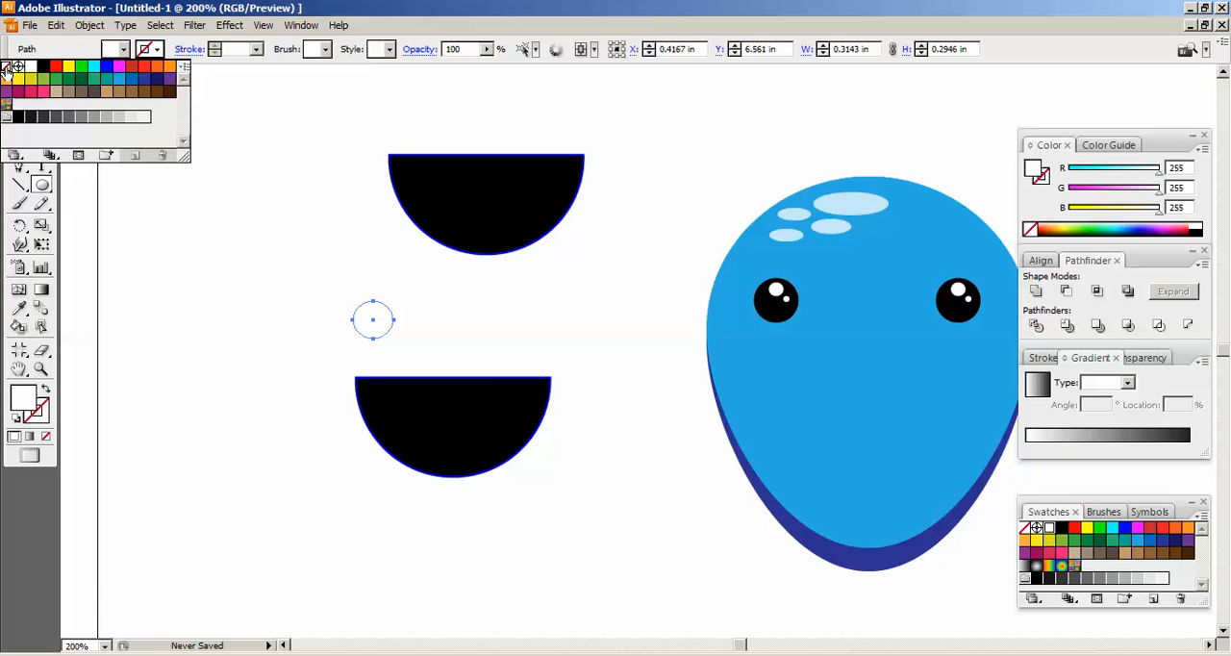
Move the white ellipse onto the lower half circle's straight edge, to about X 0.87 in and Y 6.12 in
{"action": "key", "text": "v"}
{"action": "left_click", "coordinate": [452, 326]}
{"action": "left_click_drag", "start_coordinate": [367, 317], "coordinate": [425, 376]}
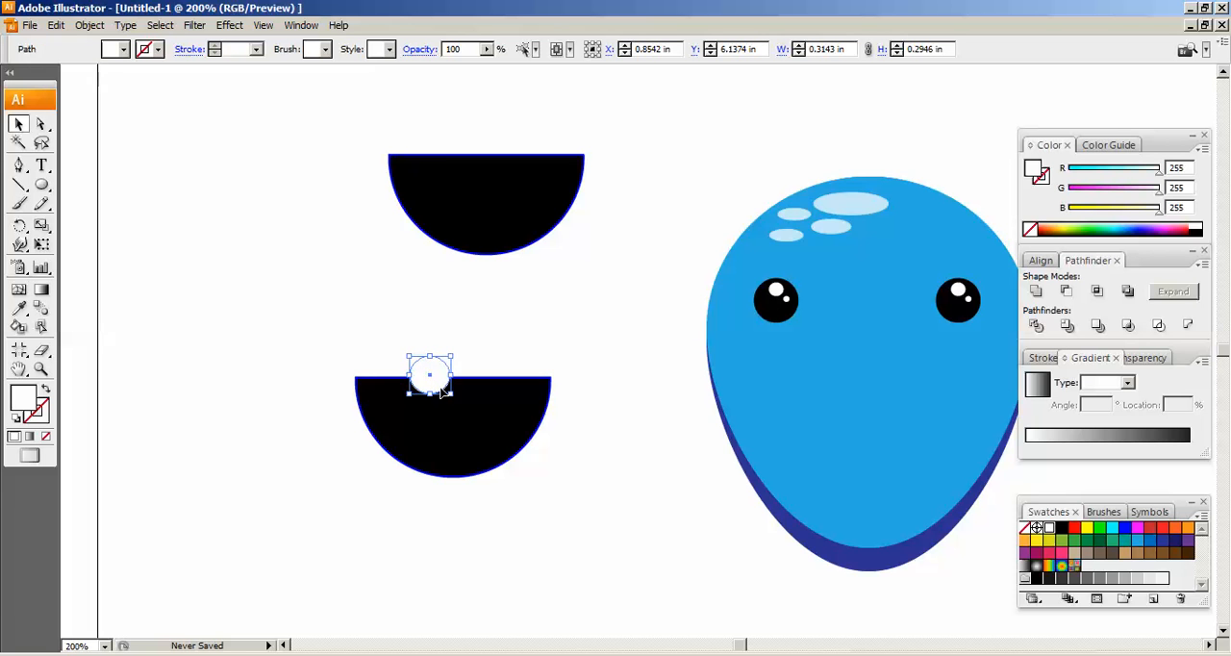
{"action": "key", "text": "ctrl+equal"}
{"action": "left_click_drag", "start_coordinate": [280, 369], "coordinate": [381, 329]}
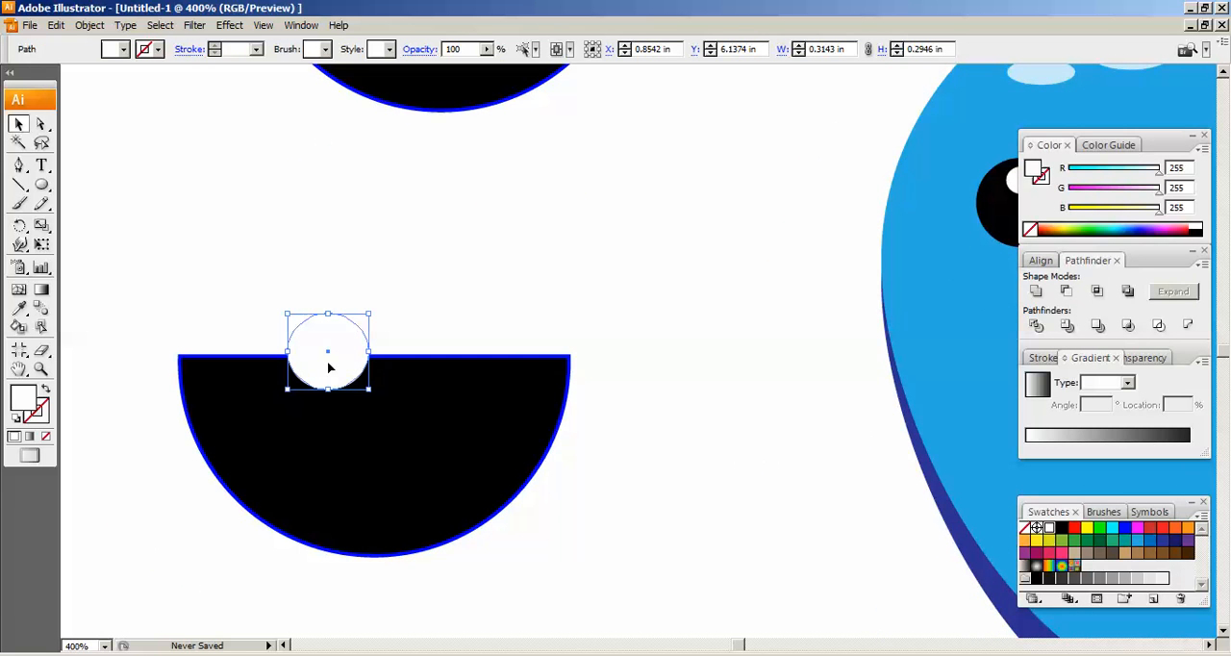
{"action": "left_click_drag", "start_coordinate": [344, 366], "coordinate": [350, 372]}
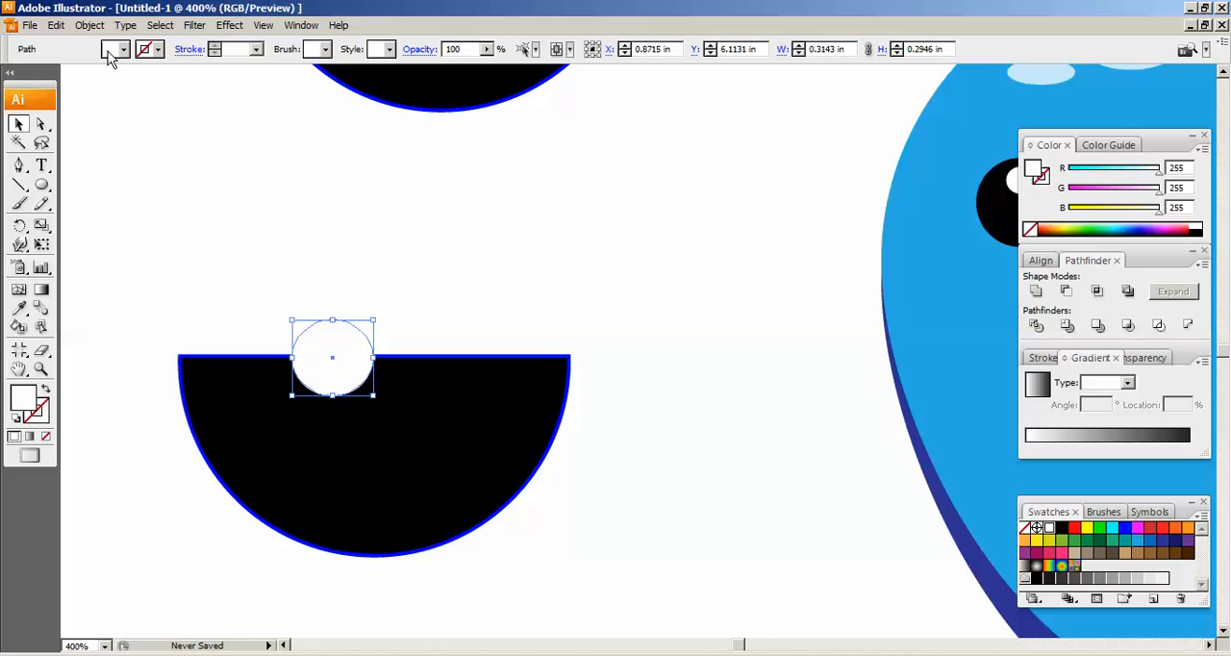
Copy the white ellipse, paste it in front and shift the copy horizontally right to about X 1.12 in
{"action": "left_click", "coordinate": [56, 25]}
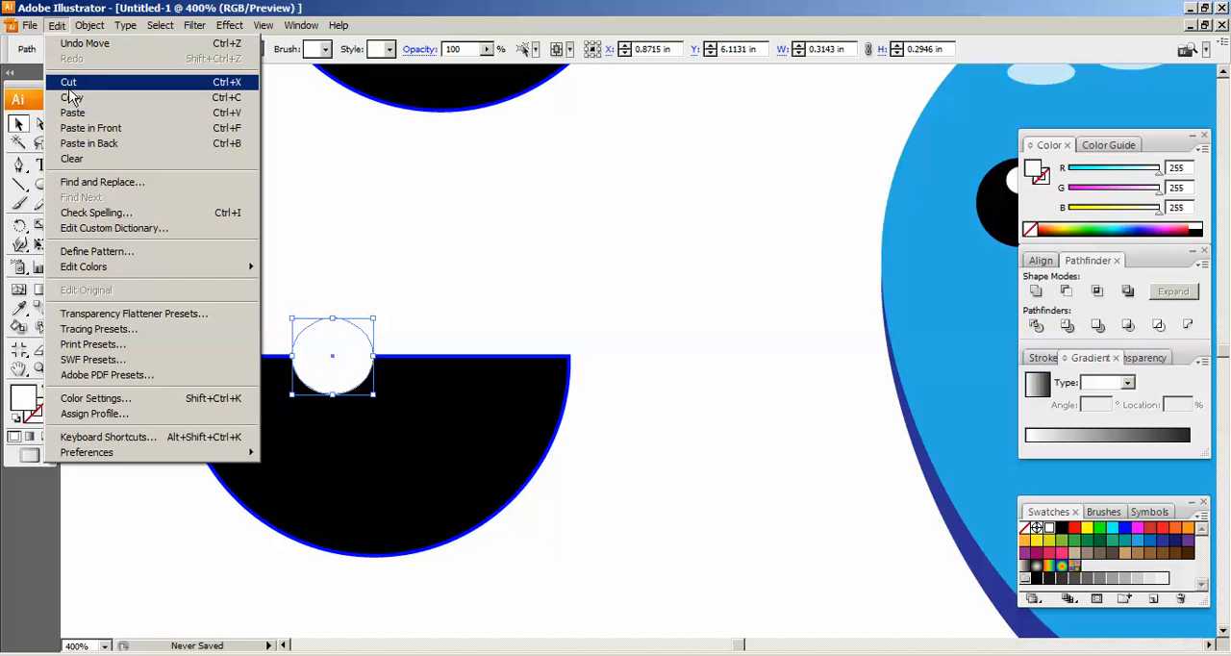
{"action": "left_click", "coordinate": [69, 100]}
{"action": "left_click", "coordinate": [56, 25]}
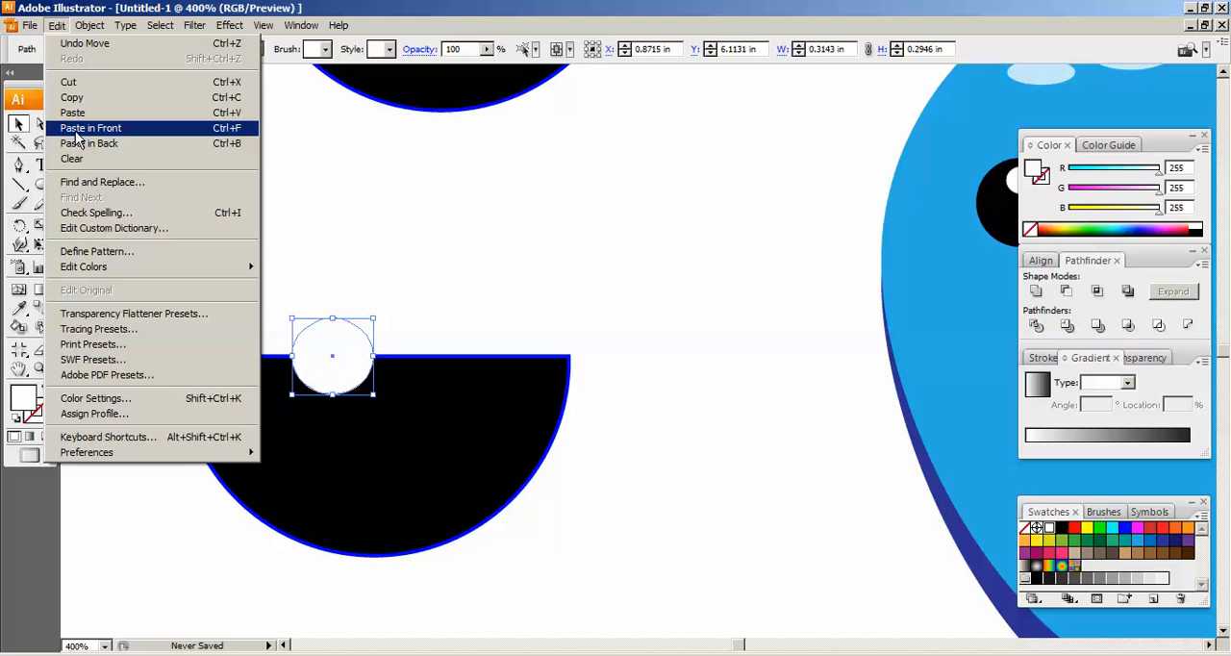
{"action": "left_click", "coordinate": [75, 129]}
{"action": "key", "text": "Right"}
{"action": "key", "text": "Right"}
{"action": "key", "text": "Right"}
{"action": "key", "text": "Right"}
{"action": "key", "text": "Right"}
{"action": "key", "text": "Right"}
{"action": "key", "text": "Right"}
{"action": "key", "text": "Right"}
{"action": "key", "text": "Right"}
{"action": "key", "text": "Right"}
{"action": "key", "text": "Right"}
{"action": "key", "text": "Right"}
{"action": "key", "text": "Right"}
{"action": "key", "text": "Right"}
{"action": "key", "text": "Right"}
{"action": "key", "text": "Right"}
{"action": "key", "text": "Right"}
{"action": "key", "text": "Right"}
{"action": "key", "text": "Right"}
{"action": "key", "text": "Right"}
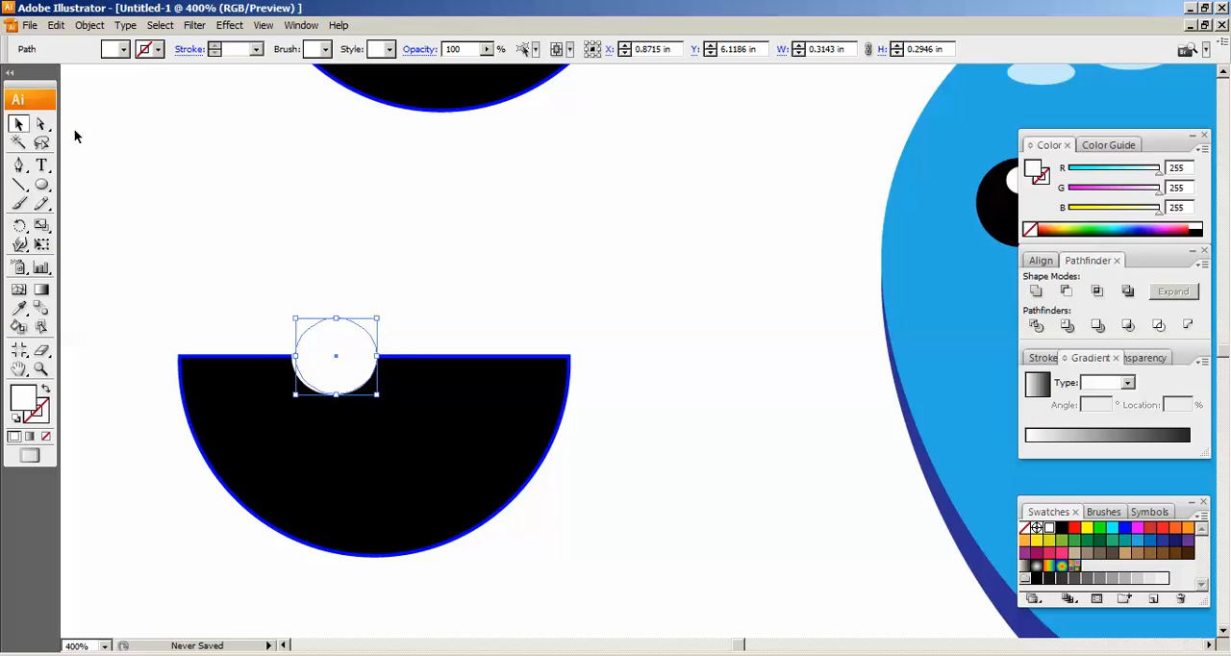
{"action": "key", "text": "Left"}
{"action": "key", "text": "Left"}
{"action": "key", "text": "Left"}
{"action": "key", "text": "Left"}
{"action": "key", "text": "Left"}
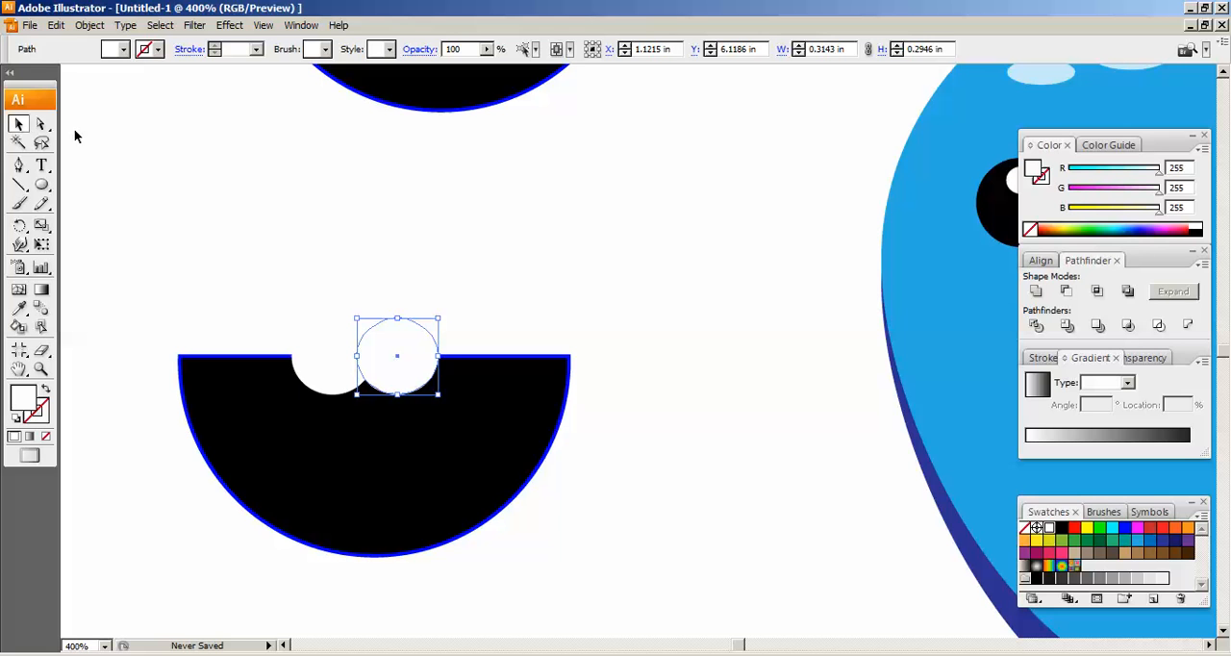
{"action": "left_click", "coordinate": [281, 215]}
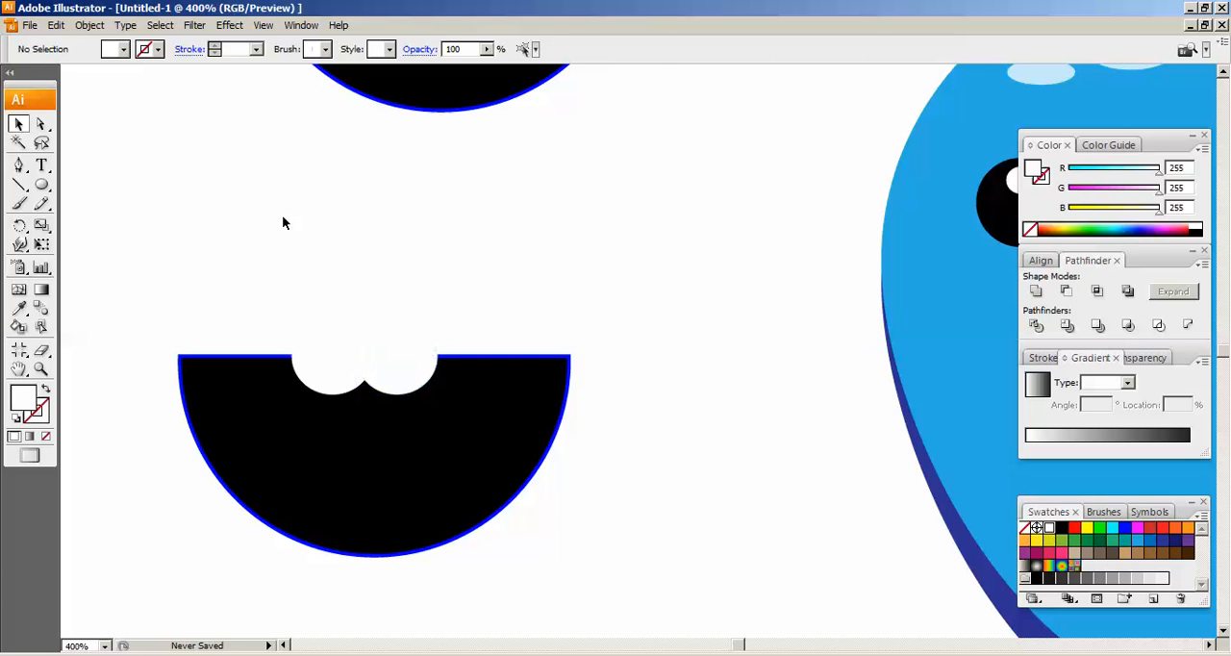
Divide the lower half circle and the two white ellipses with Pathfinder, and ungroup the resulting pieces
{"action": "left_click_drag", "start_coordinate": [148, 285], "coordinate": [646, 572]}
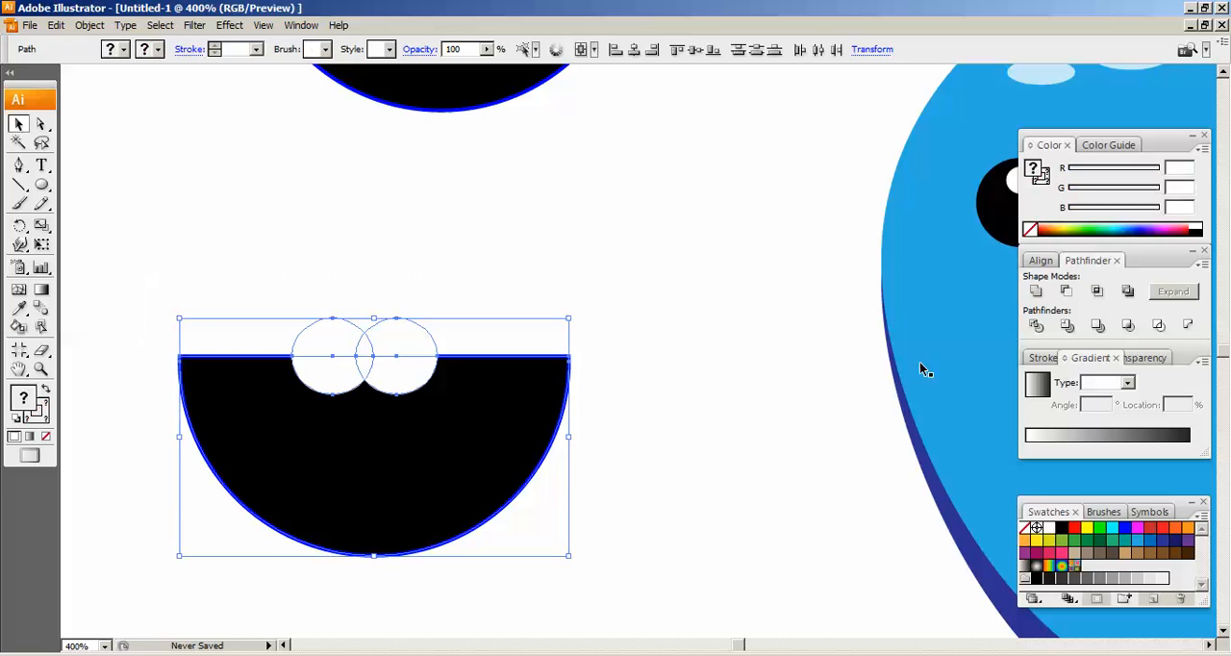
{"action": "left_click", "coordinate": [1036, 327]}
{"action": "left_click", "coordinate": [645, 411]}
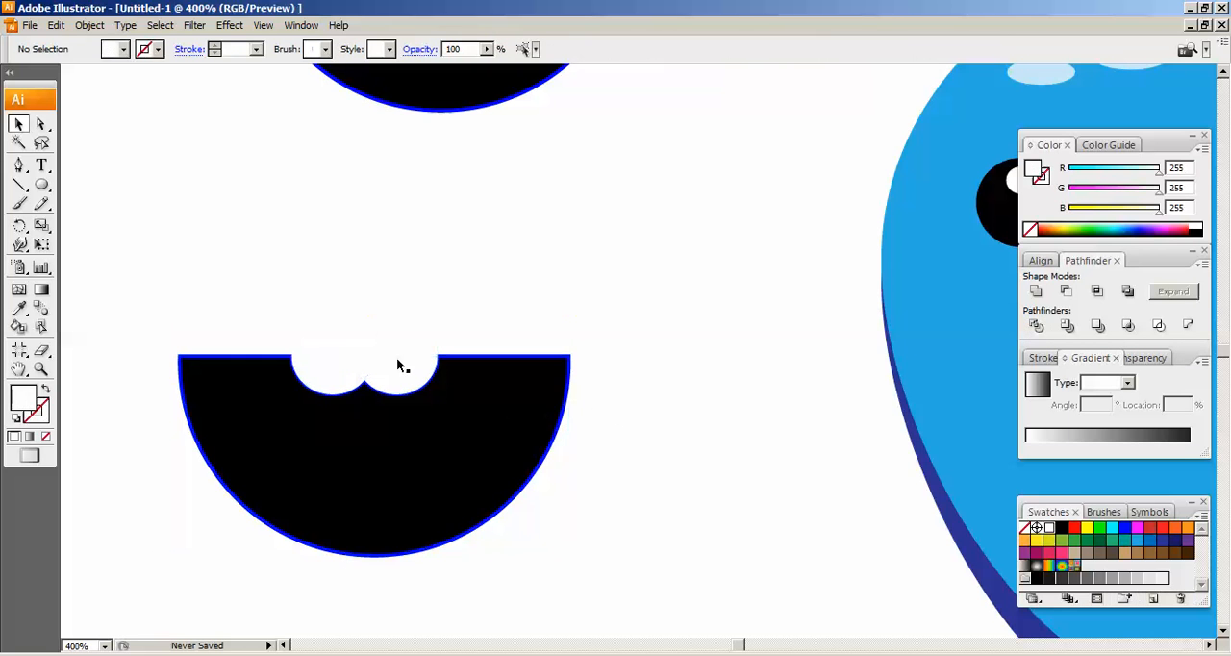
{"action": "right_click", "coordinate": [414, 412]}
{"action": "left_click", "coordinate": [406, 412]}
{"action": "right_click", "coordinate": [406, 411]}
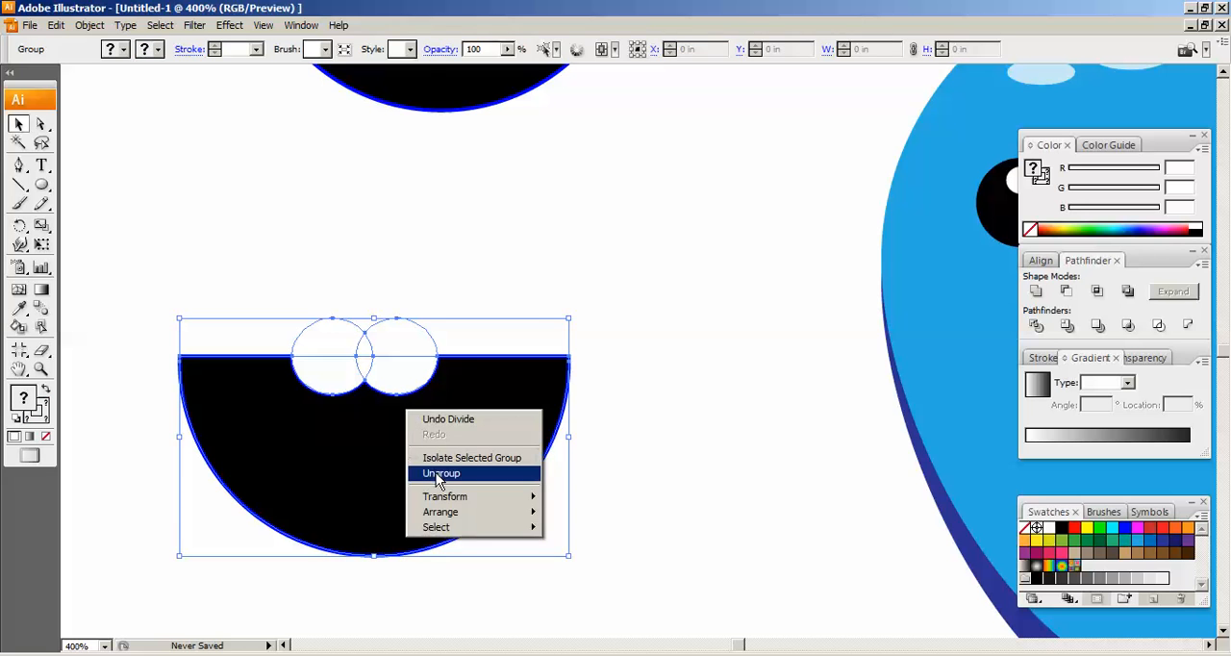
{"action": "left_click", "coordinate": [441, 473]}
Delete the white ellipse pieces that stick out above the mouth's straight edge, including the small overlap piece
{"action": "left_click", "coordinate": [436, 294]}
{"action": "left_click", "coordinate": [402, 347]}
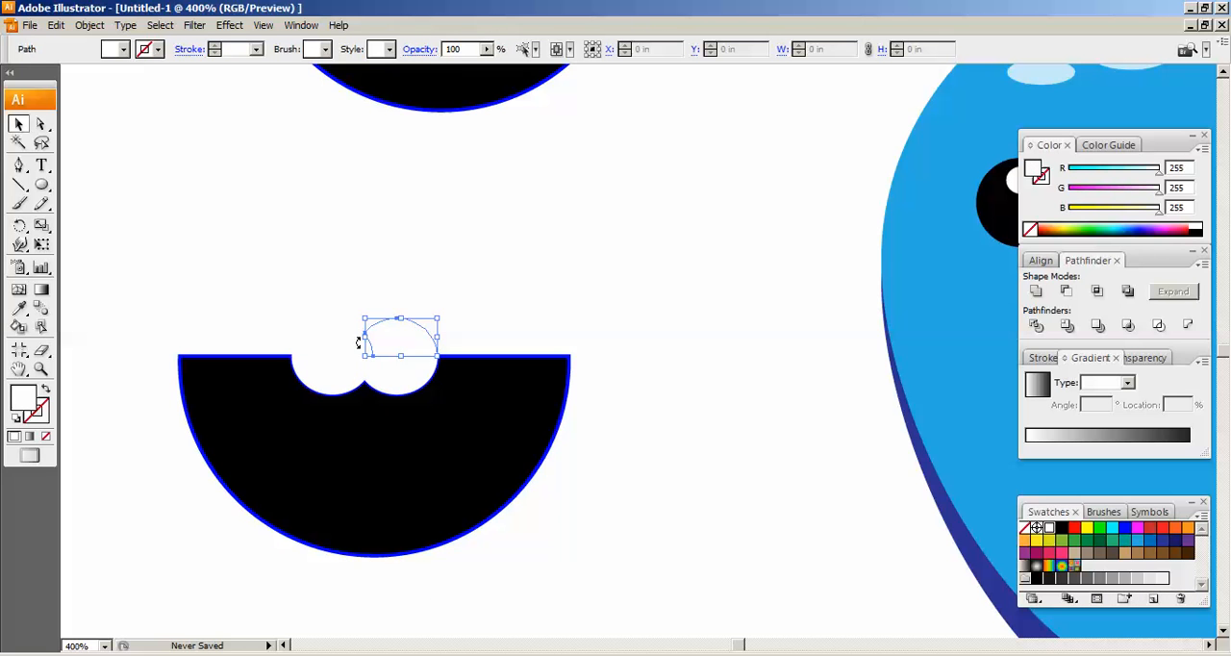
{"action": "left_click", "coordinate": [328, 344]}
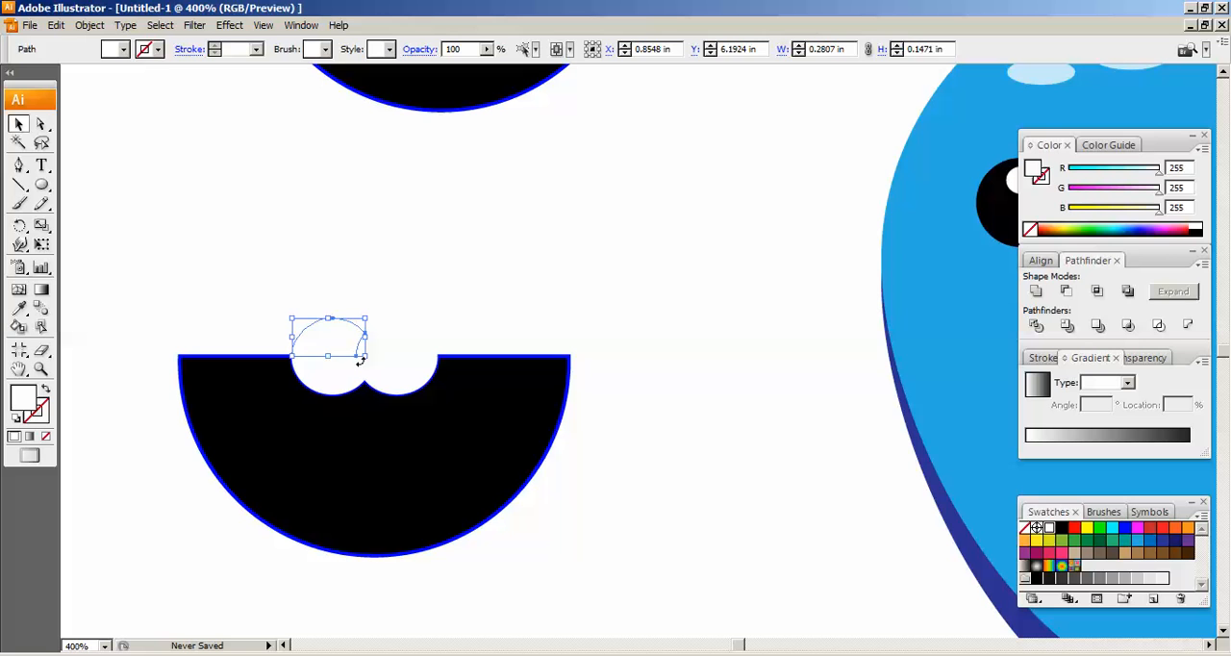
{"action": "key", "text": "Delete"}
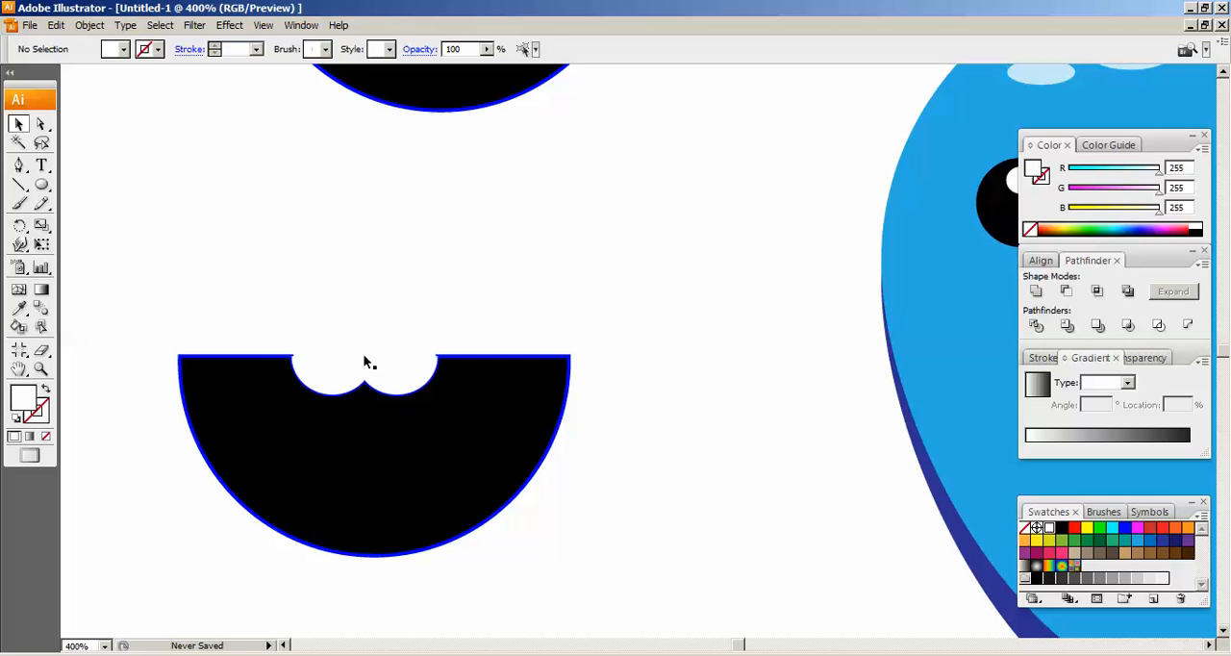
{"action": "left_click", "coordinate": [364, 359]}
{"action": "key", "text": "Delete"}
Remove the blue stroke from the lower half-circle mouth and its teeth
{"action": "left_click_drag", "start_coordinate": [151, 284], "coordinate": [631, 577]}
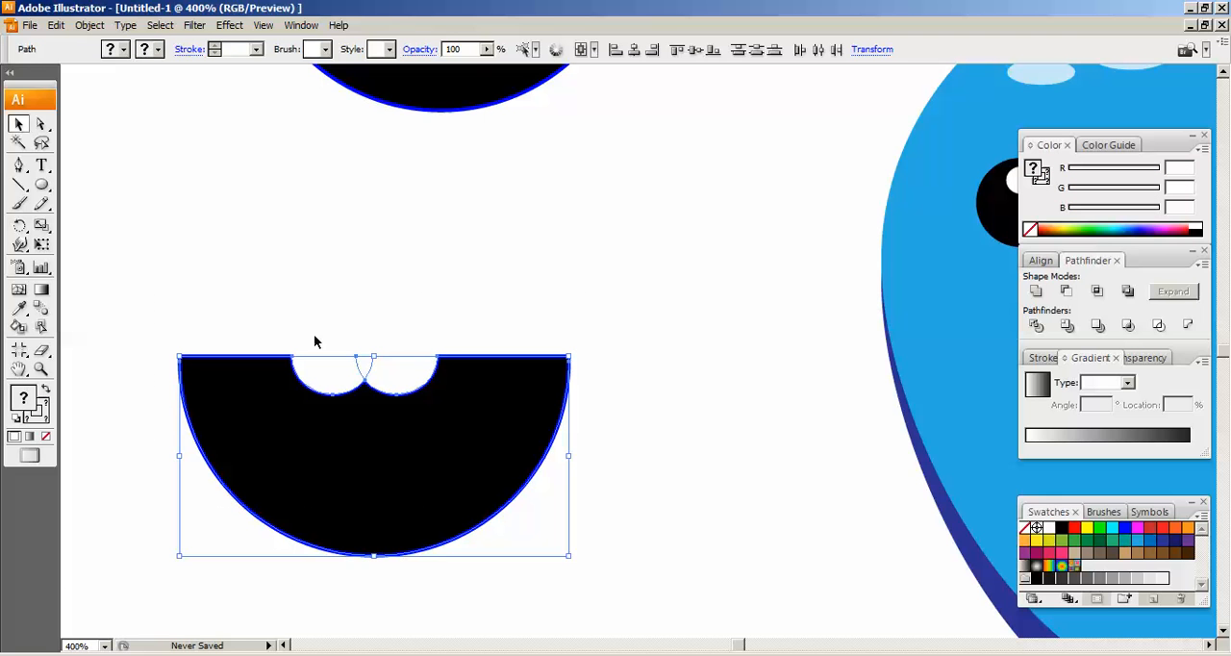
{"action": "left_click", "coordinate": [156, 49]}
{"action": "left_click", "coordinate": [8, 76]}
{"action": "left_click", "coordinate": [619, 394]}
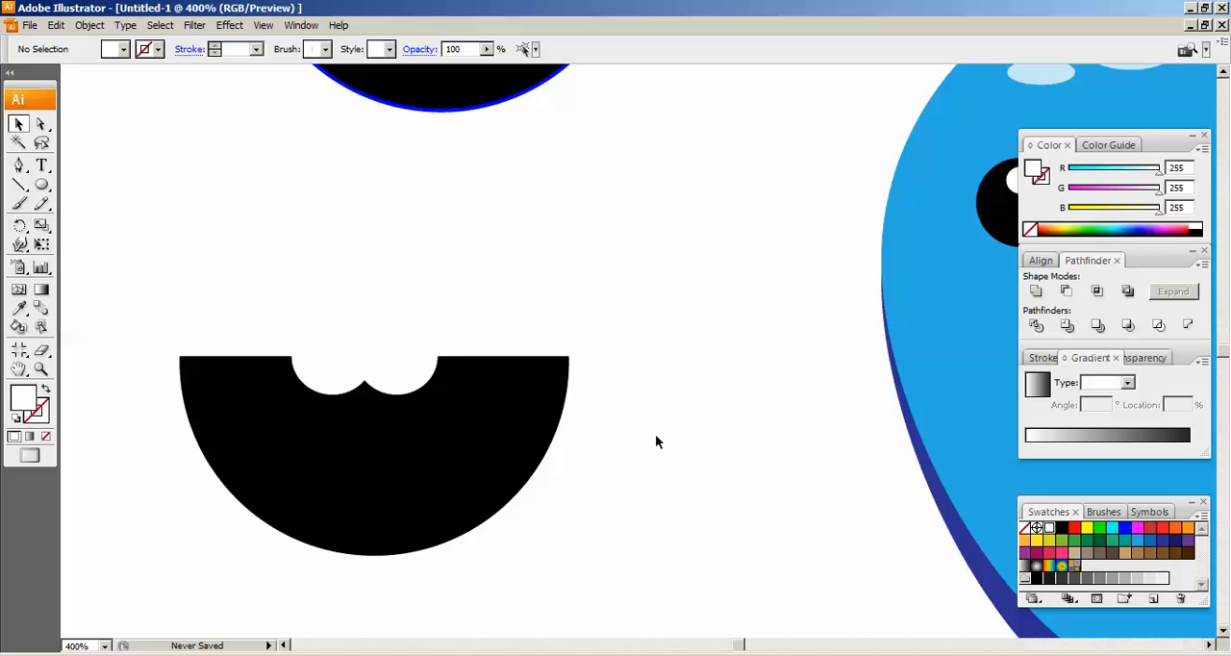
Draw a circle about 0.49 in across over the curved bottom of the upper half circle and fill it red
{"action": "scroll", "coordinate": [122, 271], "scroll_direction": "up", "scroll_amount": 4}
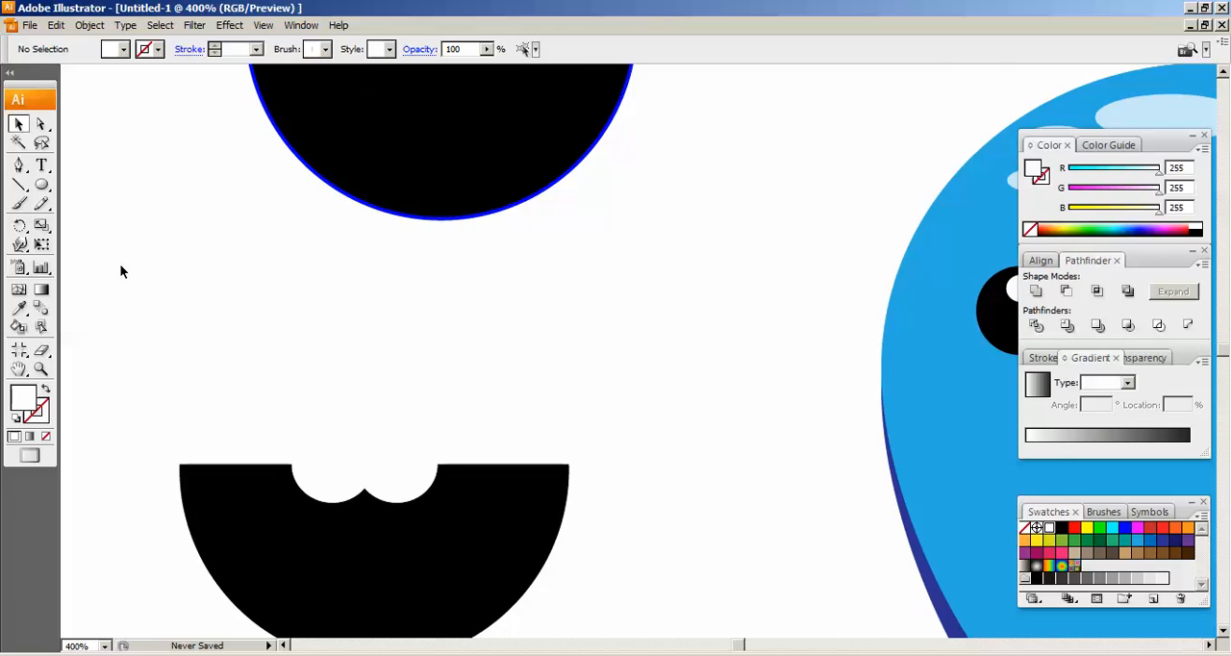
{"action": "key", "text": "ctrl+minus"}
{"action": "key", "text": "ctrl+minus"}
{"action": "left_click", "coordinate": [506, 228]}
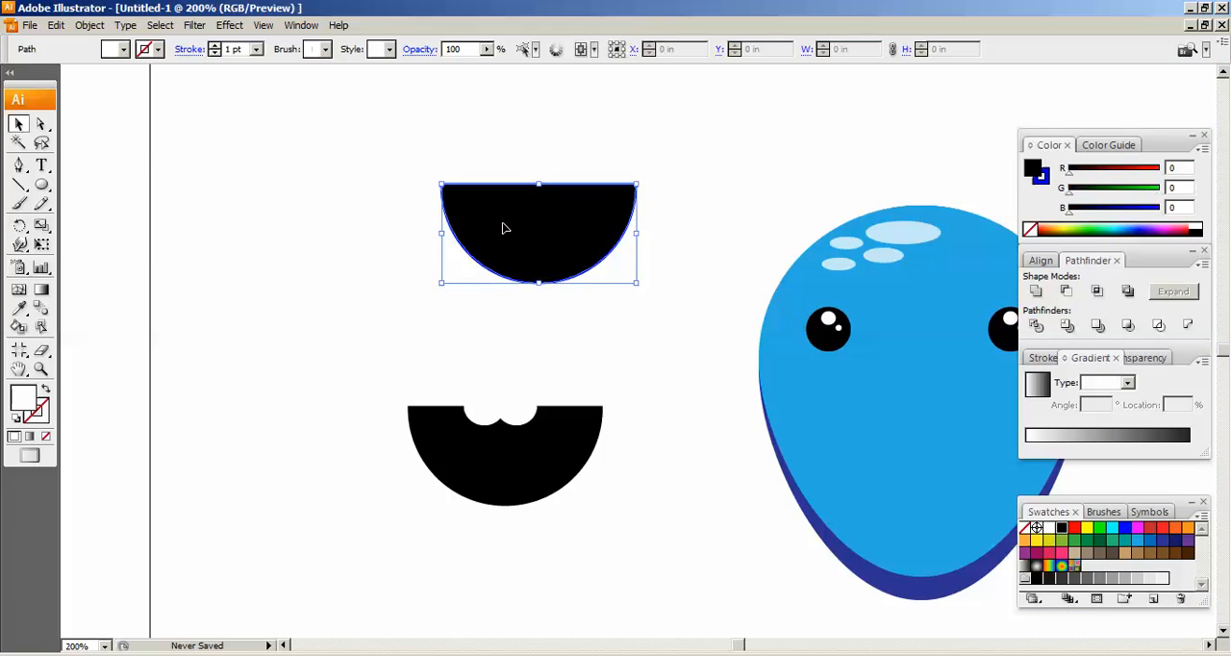
{"action": "left_click", "coordinate": [419, 311]}
{"action": "left_click", "coordinate": [42, 186]}
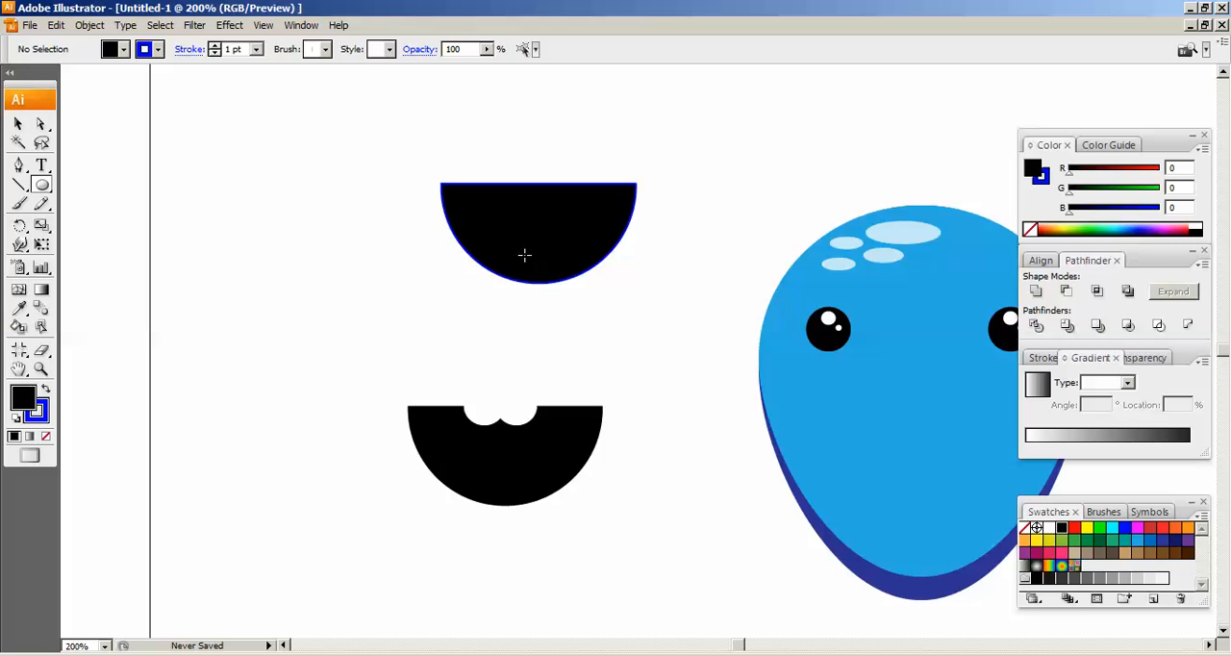
{"action": "left_click_drag", "start_coordinate": [508, 251], "coordinate": [571, 308]}
{"action": "left_click", "coordinate": [111, 53]}
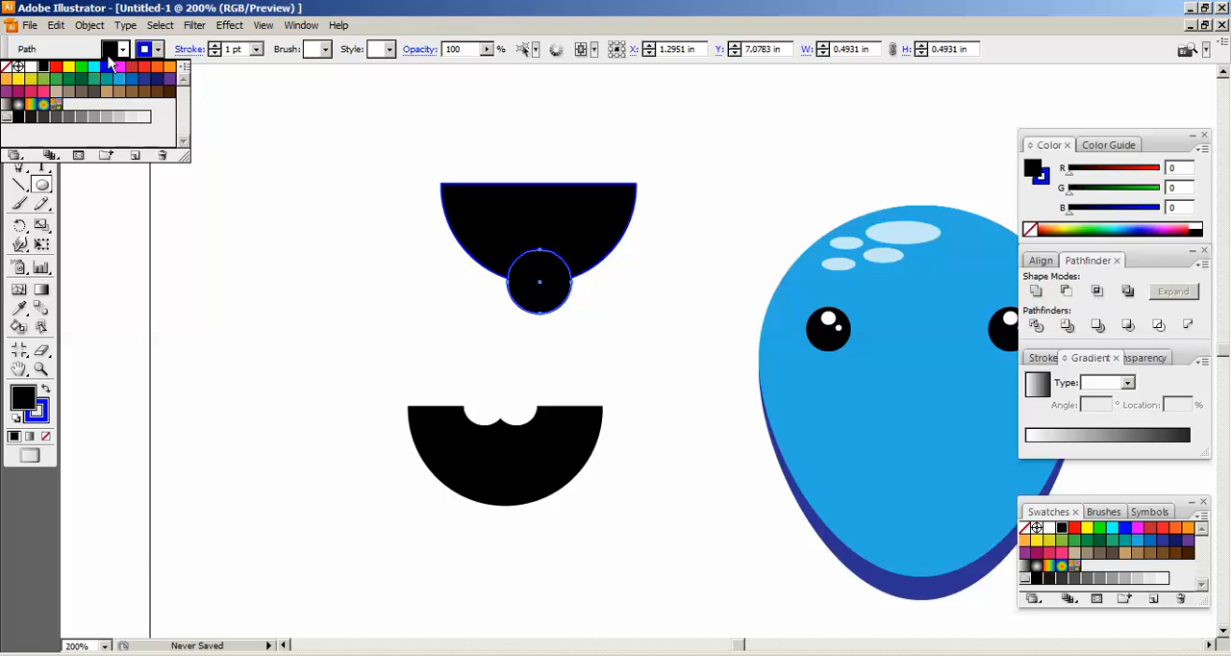
{"action": "left_click", "coordinate": [56, 67]}
Divide the upper half circle and the red circle with Pathfinder, and ungroup the pieces
{"action": "key", "text": "v"}
{"action": "left_click", "coordinate": [606, 240]}
{"action": "left_click", "coordinate": [559, 300], "text": "shift"}
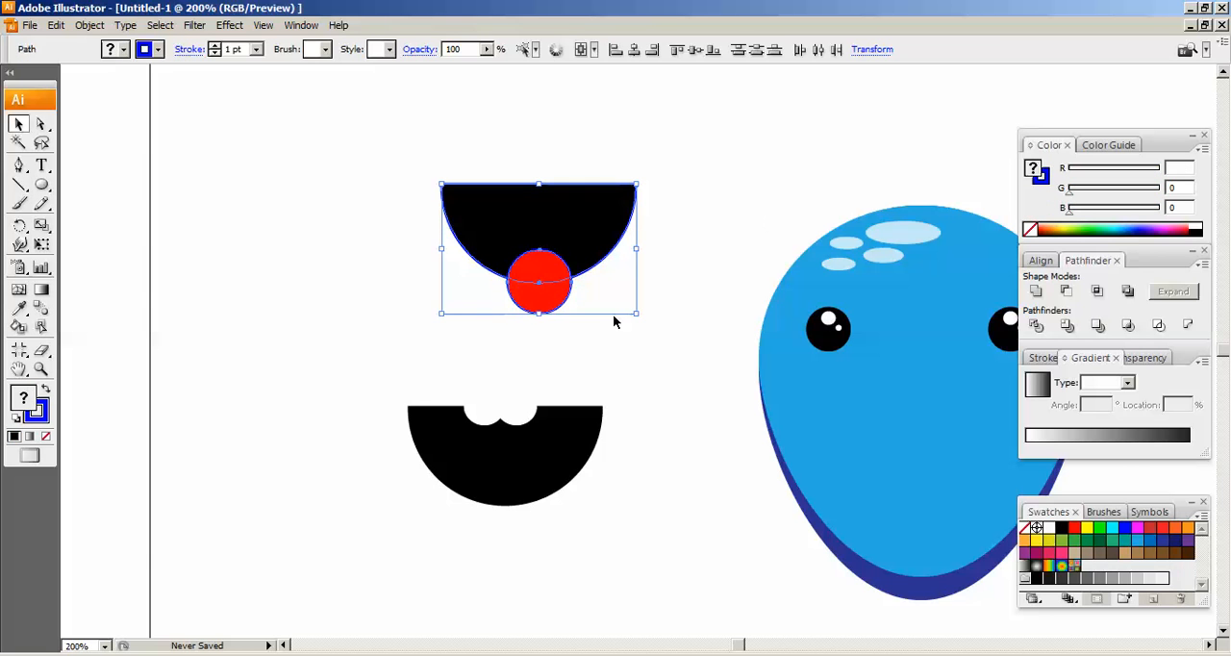
{"action": "left_click", "coordinate": [1035, 326]}
{"action": "right_click", "coordinate": [580, 203]}
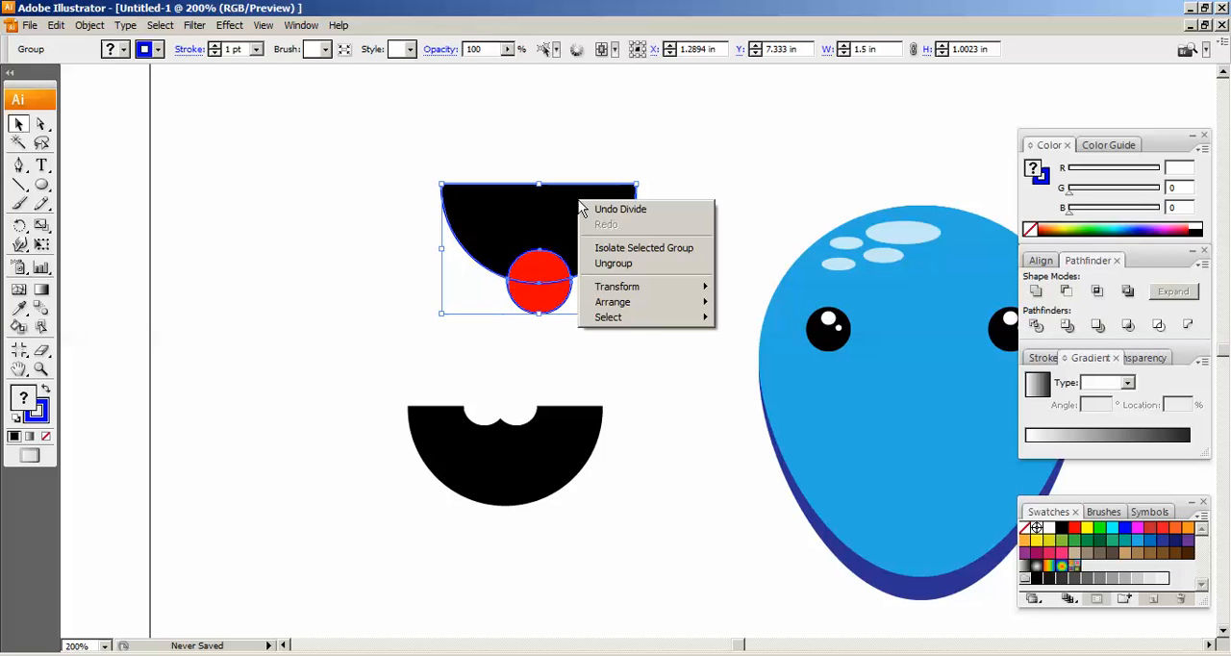
{"action": "left_click", "coordinate": [612, 264]}
{"action": "left_click", "coordinate": [649, 235]}
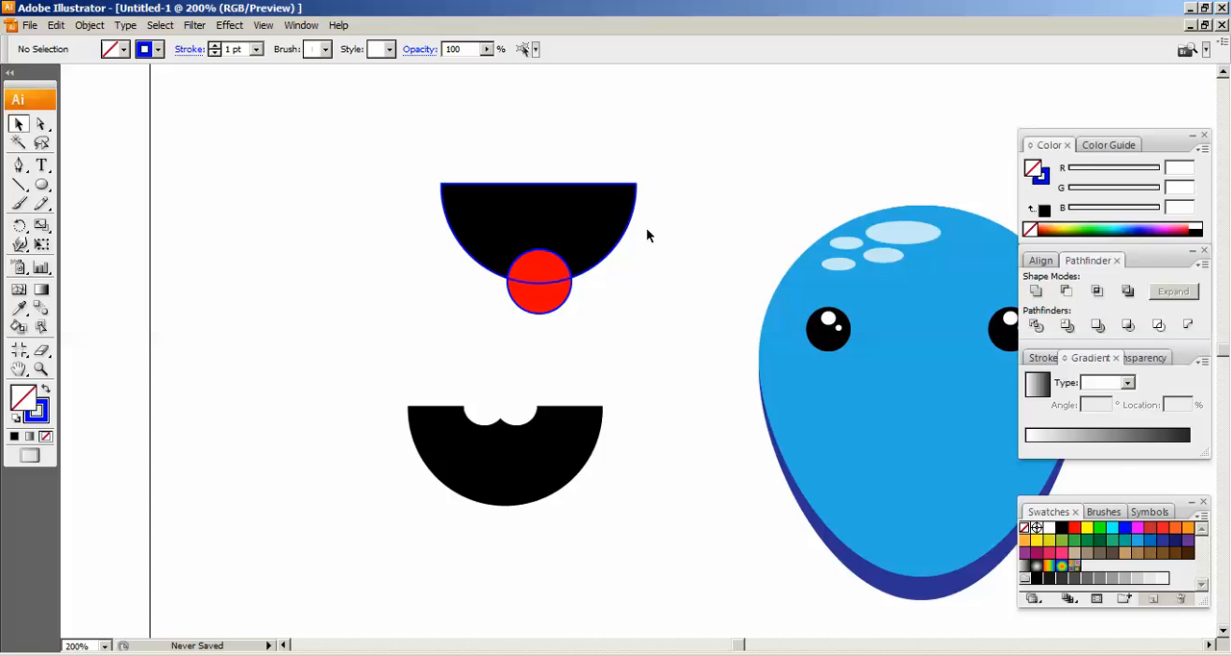
Delete the black half-circle piece and the lower piece of the red circle, keeping the upper red piece
{"action": "left_click", "coordinate": [590, 235]}
{"action": "key", "text": "Delete"}
{"action": "left_click", "coordinate": [552, 296]}
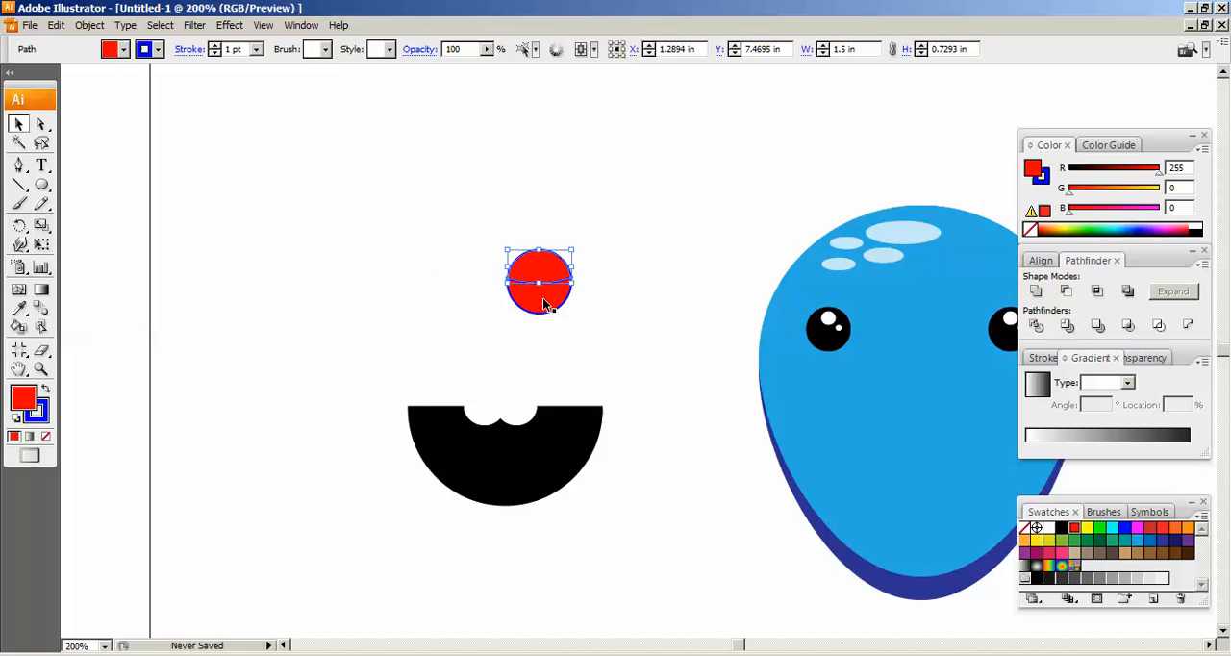
{"action": "key", "text": "Delete"}
{"action": "key", "text": "ctrl+z"}
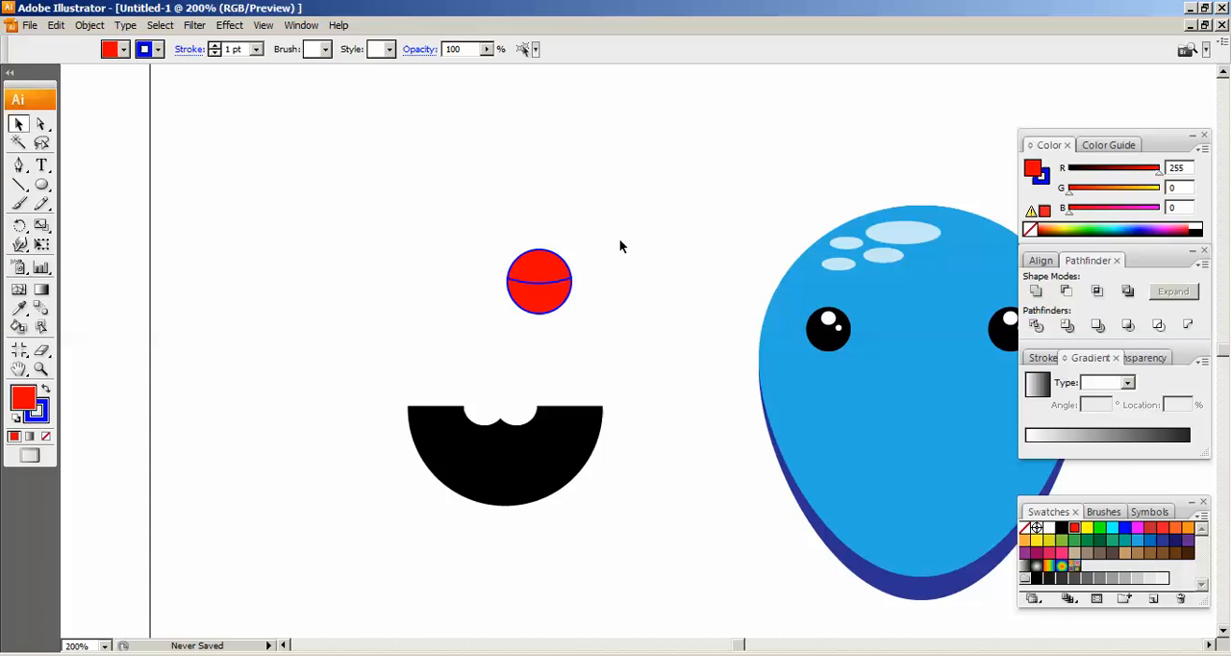
{"action": "left_click", "coordinate": [549, 308]}
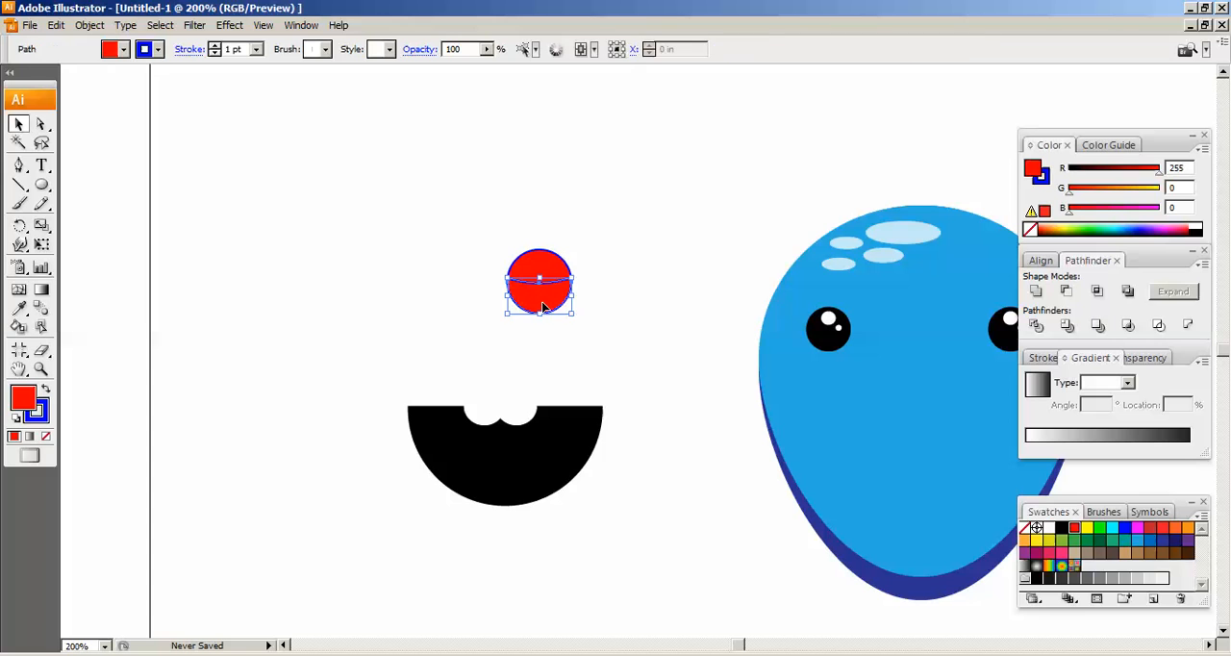
Move the remaining red piece onto the mouth's curved bottom edge as a tongue, at about X 1.02 in and Y 5.49 in
{"action": "left_click_drag", "start_coordinate": [557, 300], "coordinate": [515, 486]}
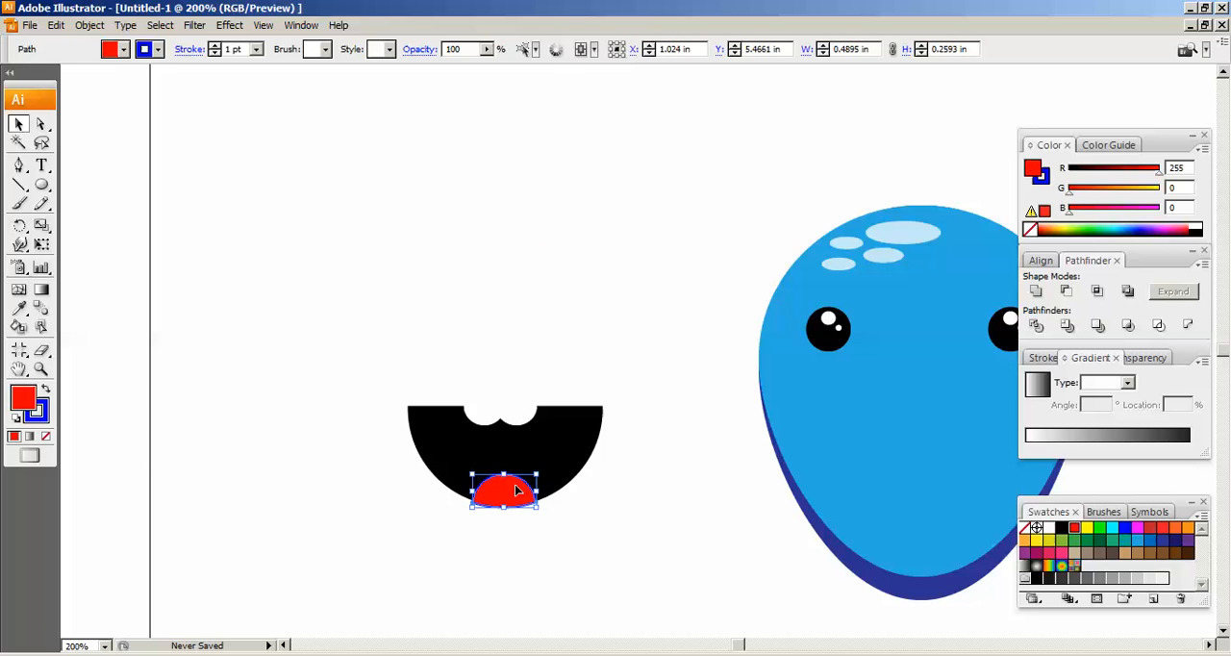
{"action": "key", "text": "ctrl+plus"}
{"action": "key", "text": "ctrl+plus"}
{"action": "key", "text": "ctrl+plus"}
{"action": "left_click_drag", "start_coordinate": [378, 456], "coordinate": [626, 164]}
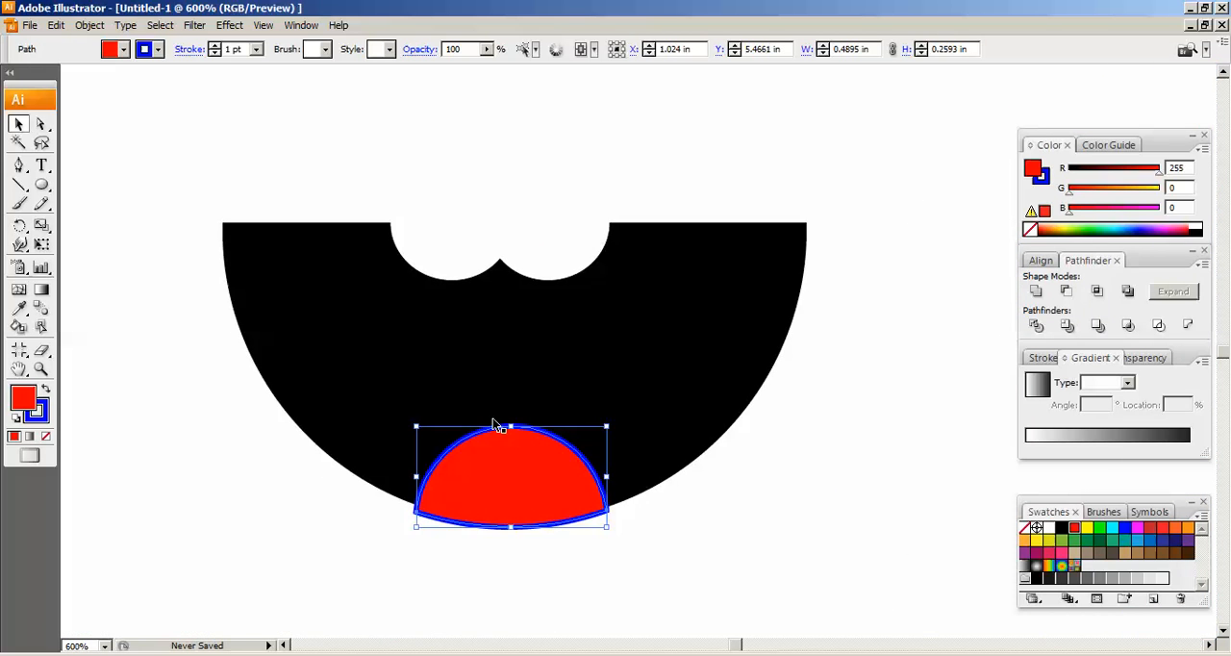
{"action": "key", "text": "Up"}
{"action": "key", "text": "Up"}
{"action": "key", "text": "Up"}
{"action": "key", "text": "Up"}
{"action": "key", "text": "Up"}
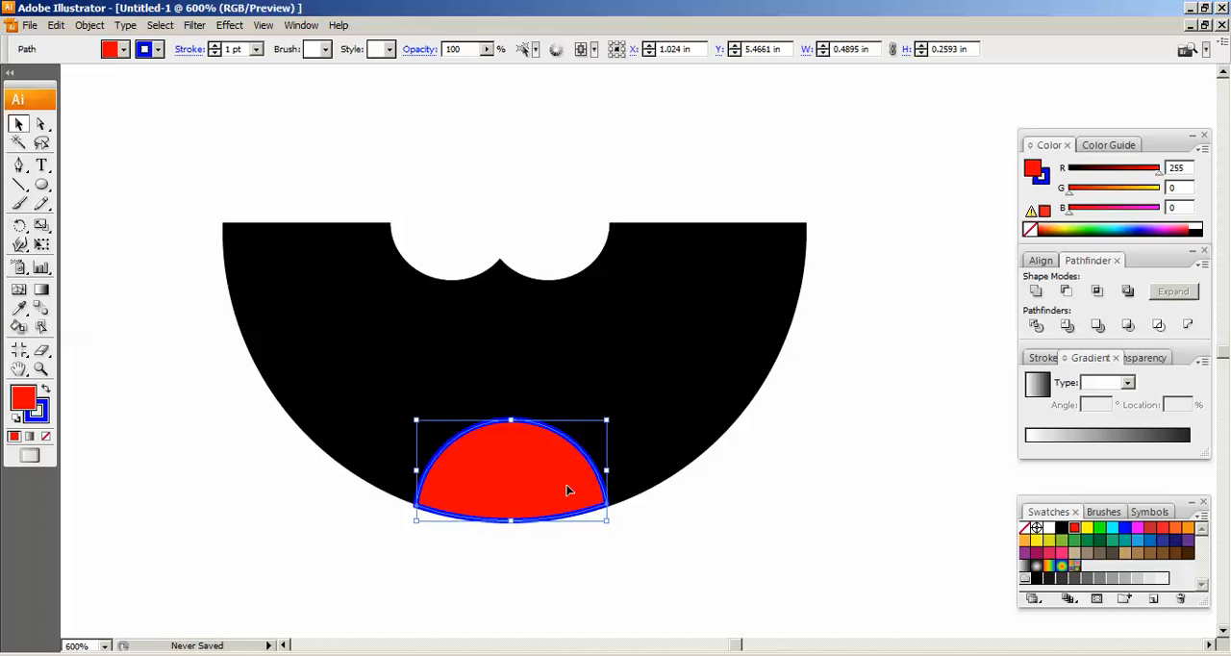
{"action": "key", "text": "Down"}
{"action": "key", "text": "Down"}
{"action": "key", "text": "Down"}
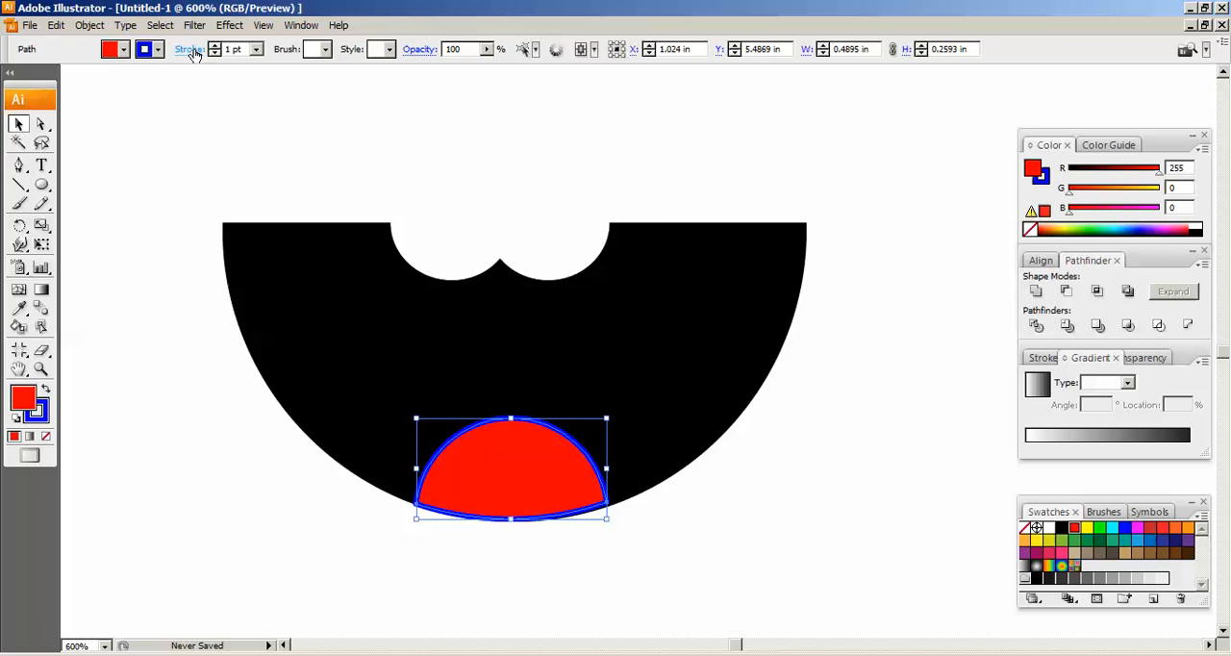
Remove the blue stroke from the red tongue
{"action": "left_click", "coordinate": [157, 49]}
{"action": "left_click", "coordinate": [11, 66]}
{"action": "left_click", "coordinate": [656, 214]}
Nudge the tongue to about X 1.03 in and Y 5.48 in so it lines up with the mouth's curve
{"action": "left_click", "coordinate": [533, 488]}
{"action": "key", "text": "Down"}
{"action": "key", "text": "Right"}
{"action": "key", "text": "Right"}
{"action": "key", "text": "Down"}
{"action": "key", "text": "Down"}
{"action": "key", "text": "Right"}
{"action": "key", "text": "Down"}
{"action": "key", "text": "Down"}
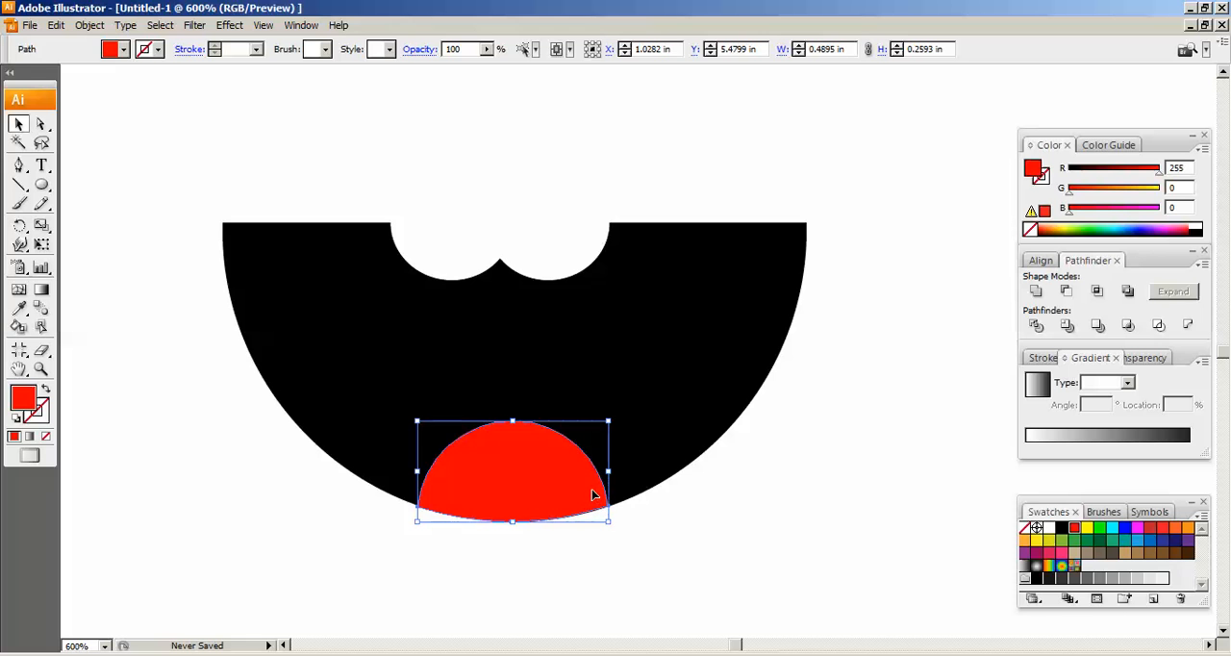
{"action": "left_click_drag", "start_coordinate": [161, 127], "coordinate": [882, 557]}
{"action": "key", "text": "ctrl+shift+a"}
Fill the tongue with a linear gradient and set its start stop to bright red (R 255)
{"action": "left_click", "coordinate": [539, 485]}
{"action": "left_click", "coordinate": [122, 50]}
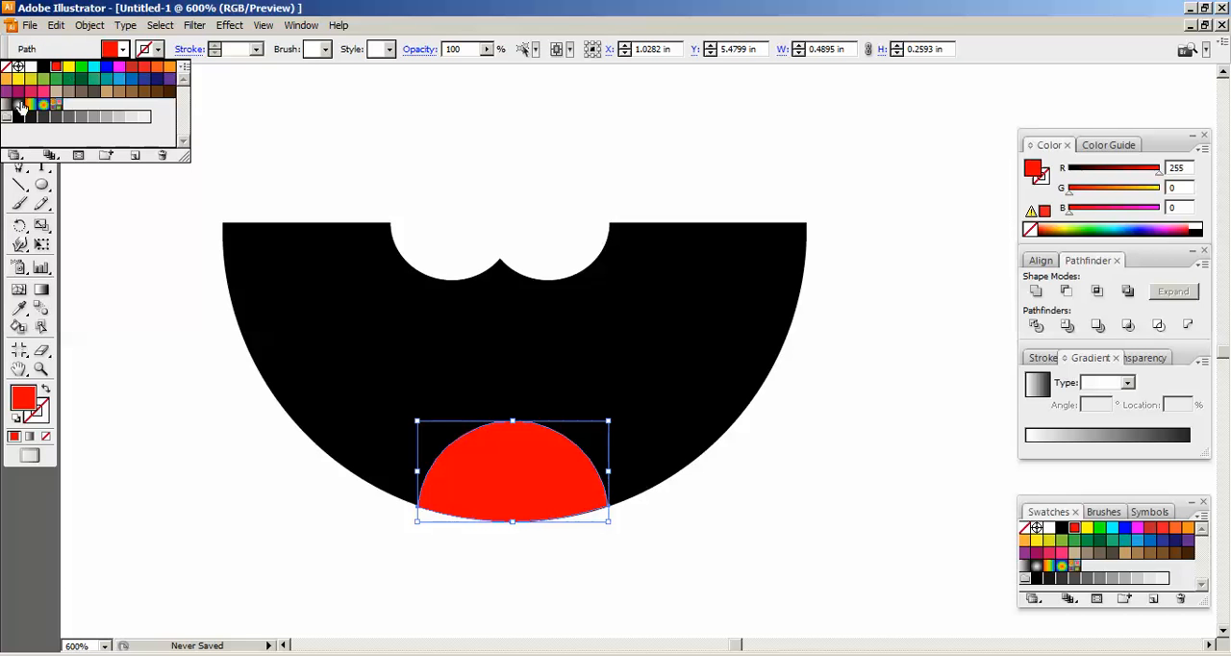
{"action": "left_click", "coordinate": [9, 107]}
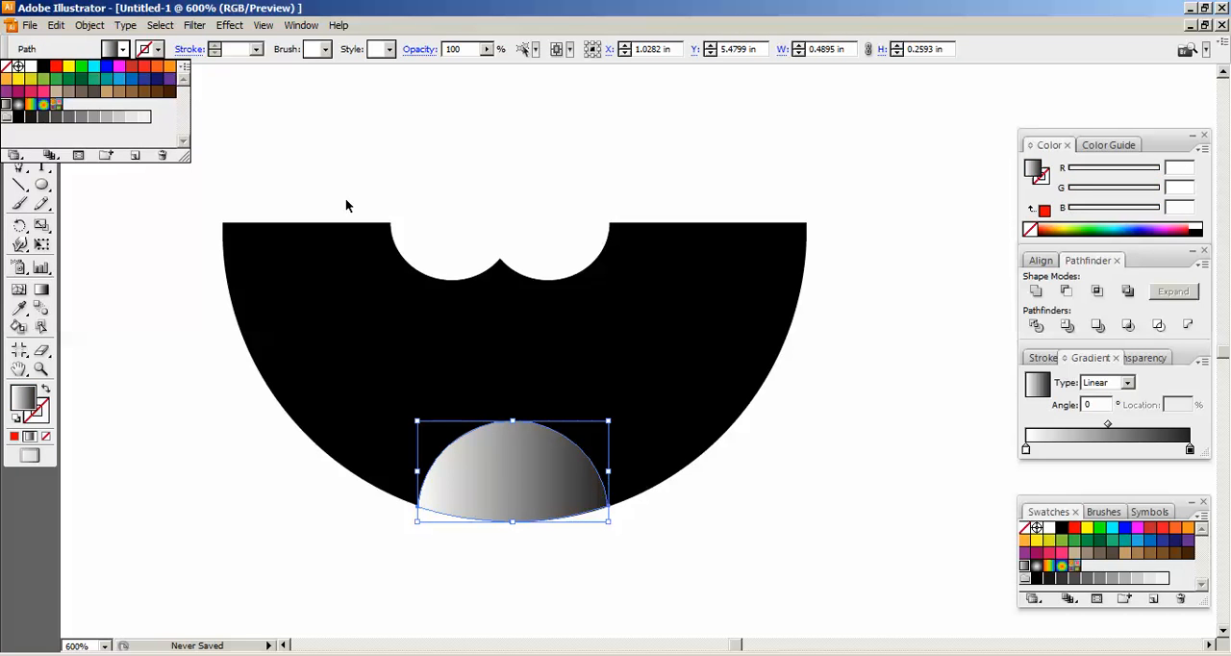
{"action": "left_click", "coordinate": [1026, 449]}
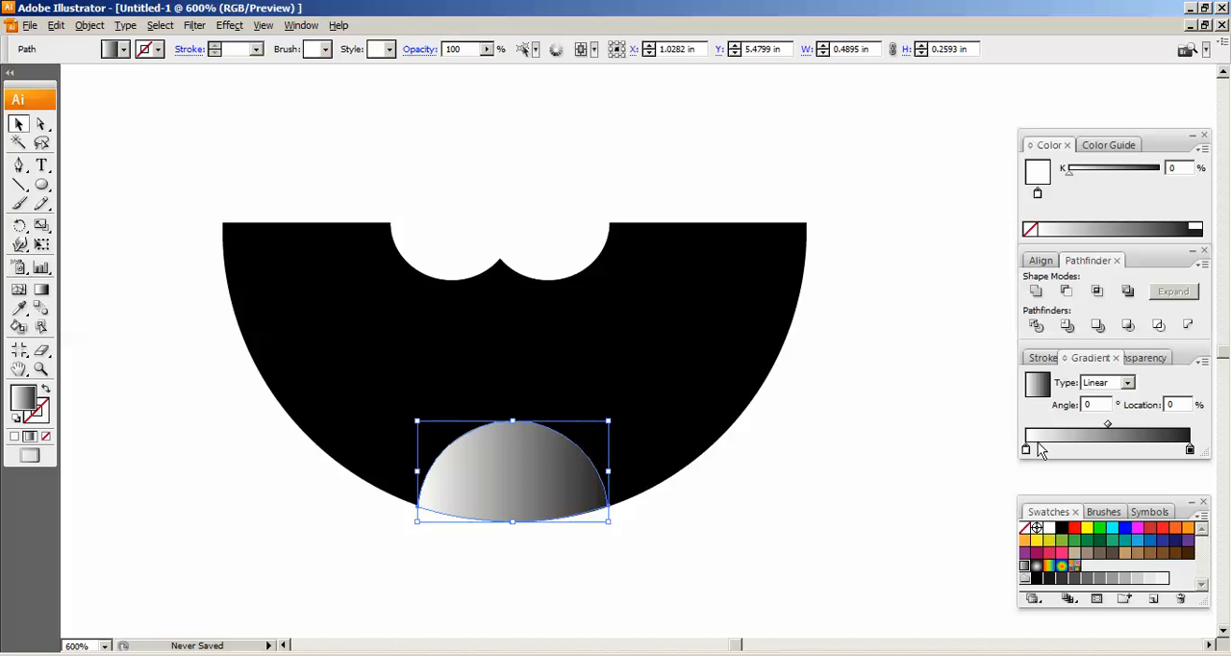
{"action": "left_click", "coordinate": [123, 49]}
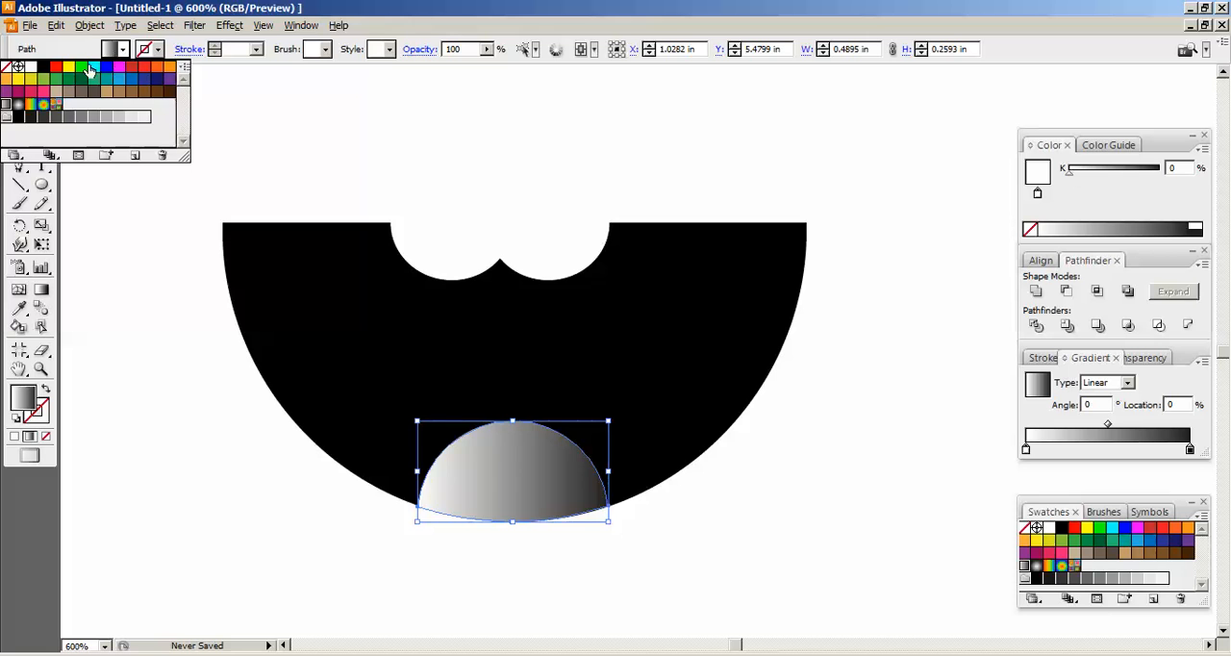
{"action": "left_click", "coordinate": [59, 71]}
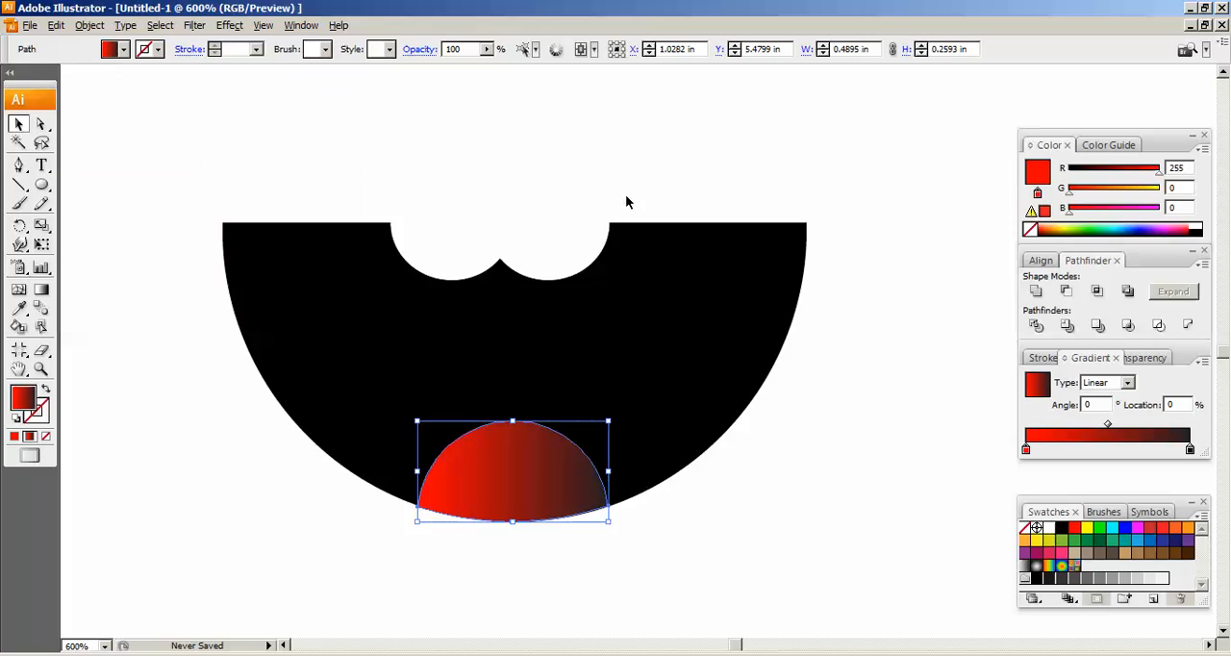
Set the tongue gradient's end stop to a darker red, R 193, G 39, B 45
{"action": "left_click", "coordinate": [1190, 449]}
{"action": "left_click", "coordinate": [124, 50]}
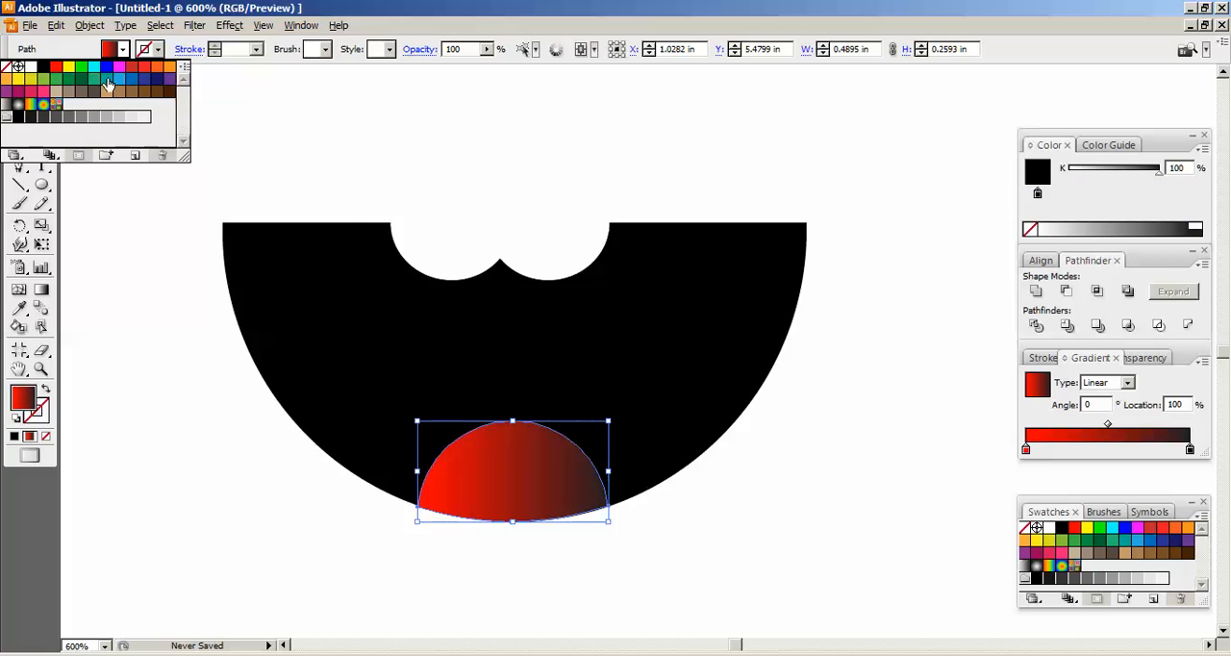
{"action": "left_click", "coordinate": [135, 62]}
{"action": "left_click", "coordinate": [898, 217]}
{"action": "left_click", "coordinate": [504, 482]}
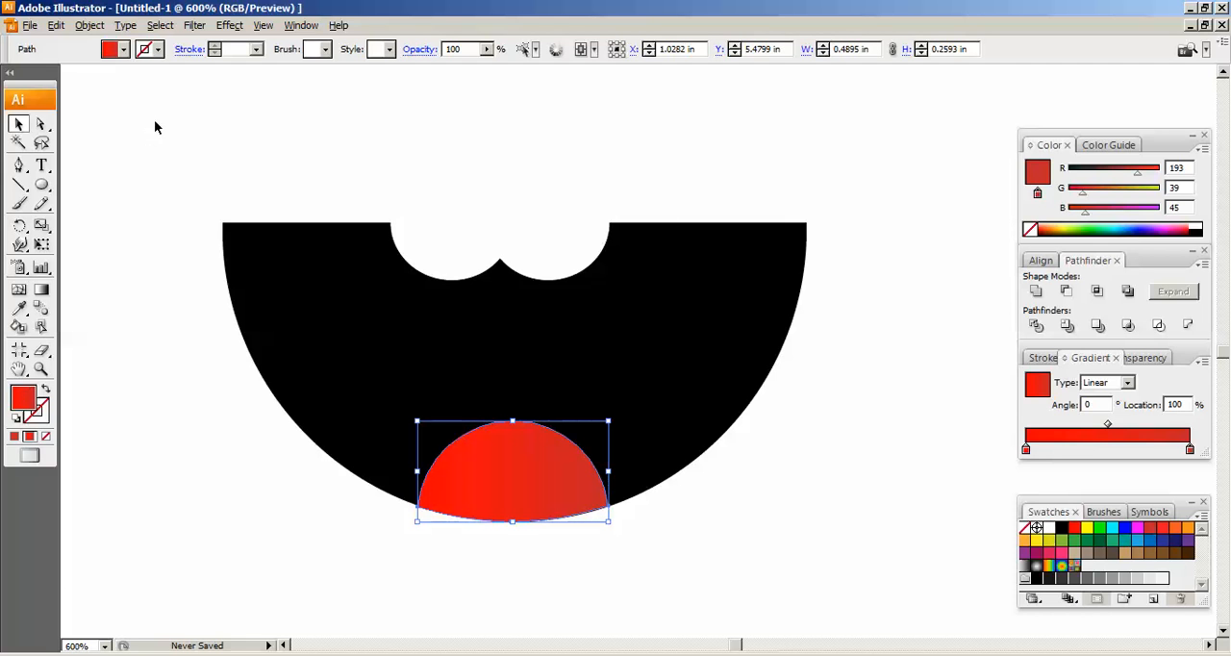
Group the black mouth, white teeth and red tongue into one object
{"action": "left_click_drag", "start_coordinate": [166, 151], "coordinate": [887, 577]}
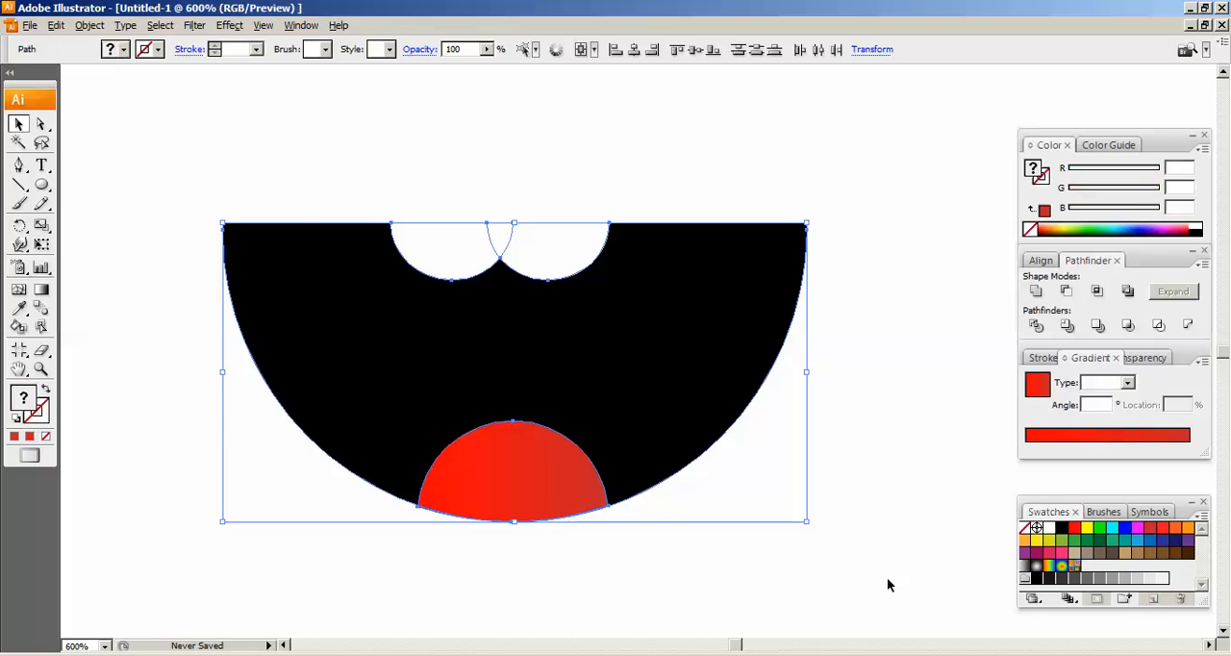
{"action": "left_click", "coordinate": [90, 25]}
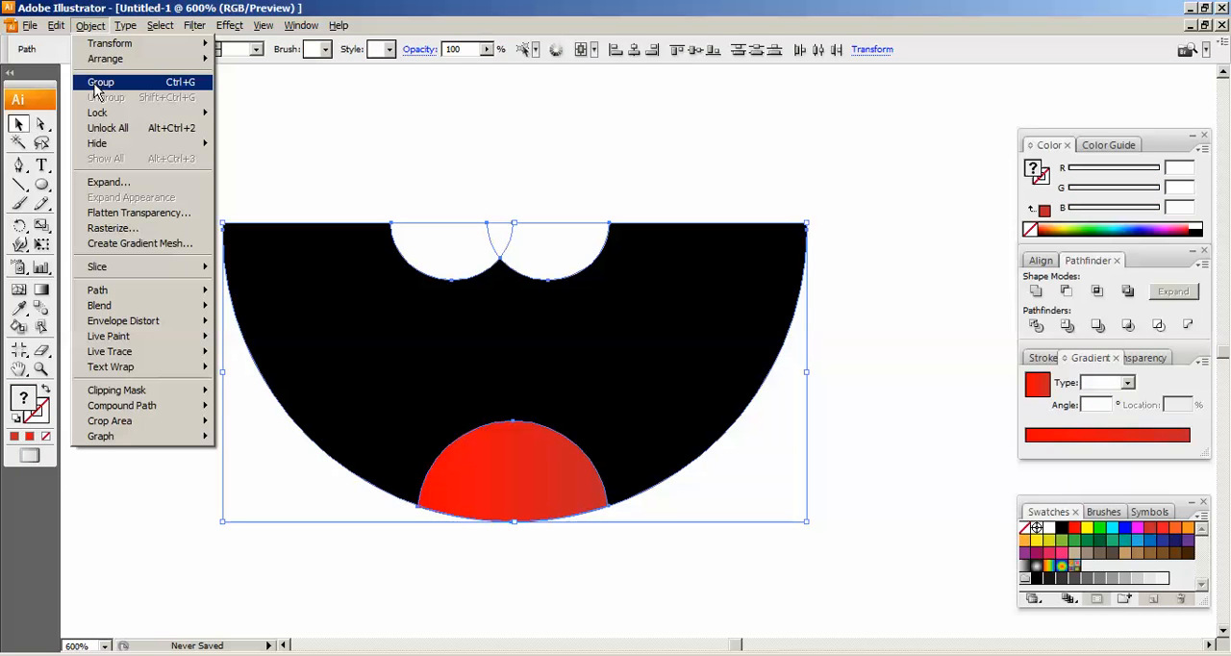
{"action": "left_click", "coordinate": [98, 83]}
{"action": "left_click", "coordinate": [568, 160]}
{"action": "left_click", "coordinate": [575, 295]}
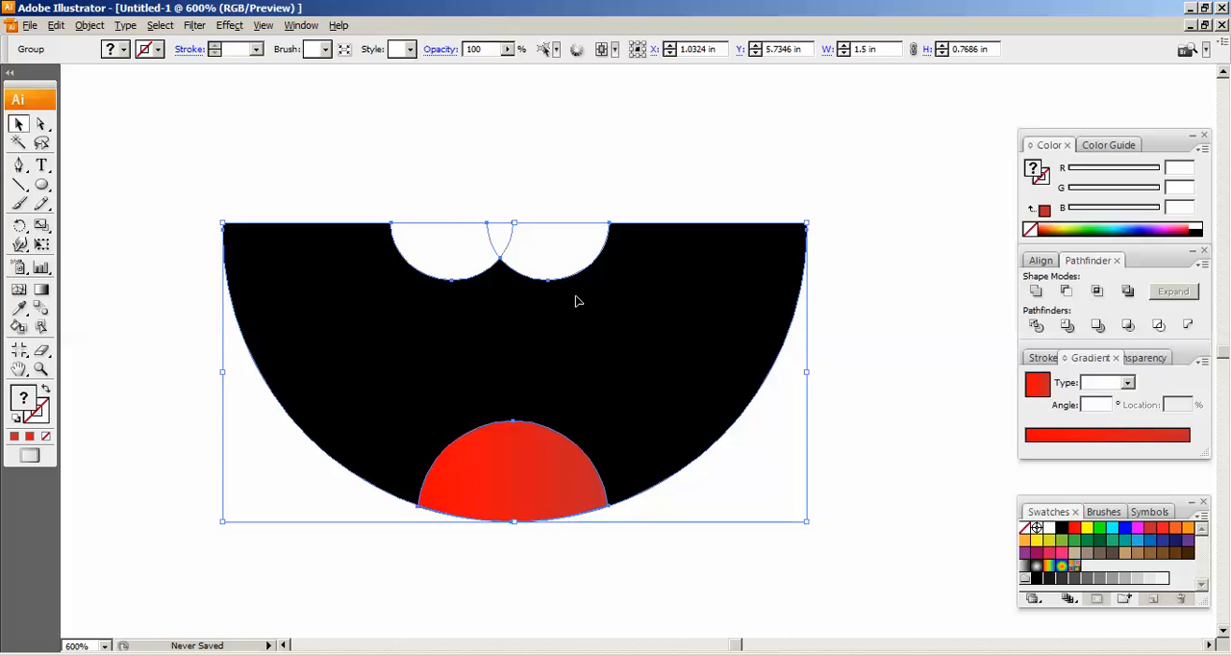
Move the mouth group onto the blue character's face, centred below the two eyes
{"action": "key", "text": "ctrl+minus"}
{"action": "key", "text": "ctrl+minus"}
{"action": "key", "text": "ctrl+minus"}
{"action": "key", "text": "ctrl+minus"}
{"action": "left_click_drag", "start_coordinate": [699, 316], "coordinate": [497, 405]}
{"action": "left_click_drag", "start_coordinate": [433, 444], "coordinate": [755, 475]}
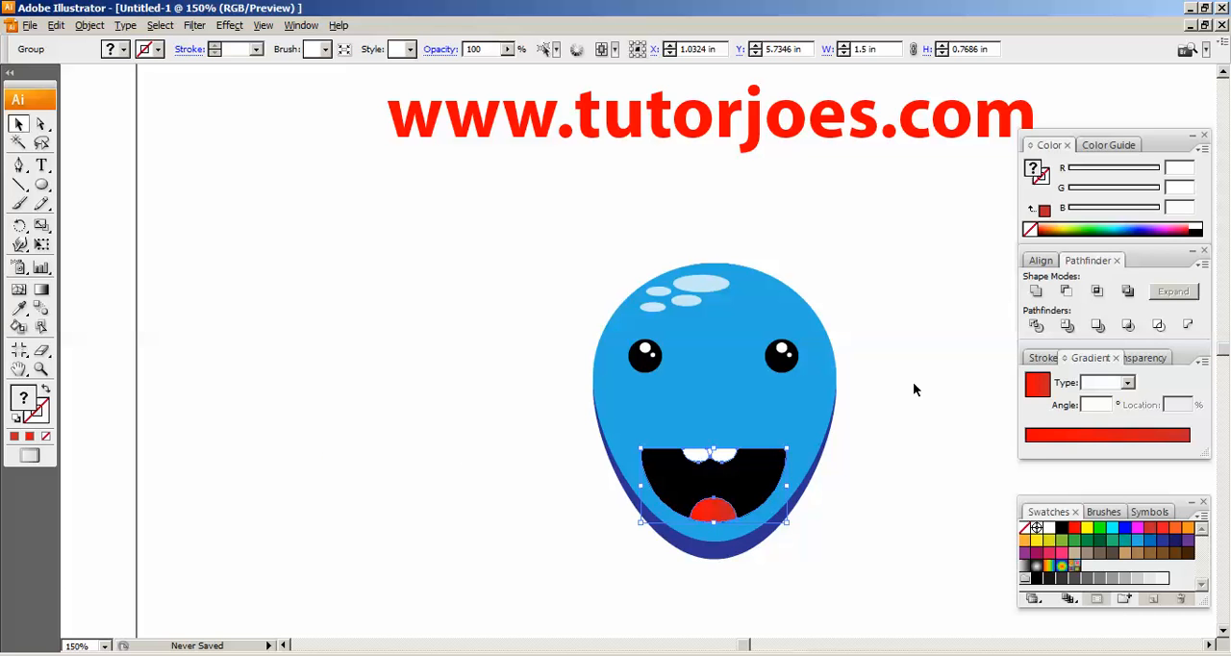
{"action": "left_click", "coordinate": [907, 392]}
{"action": "left_click", "coordinate": [707, 505]}
{"action": "left_click", "coordinate": [673, 168]}
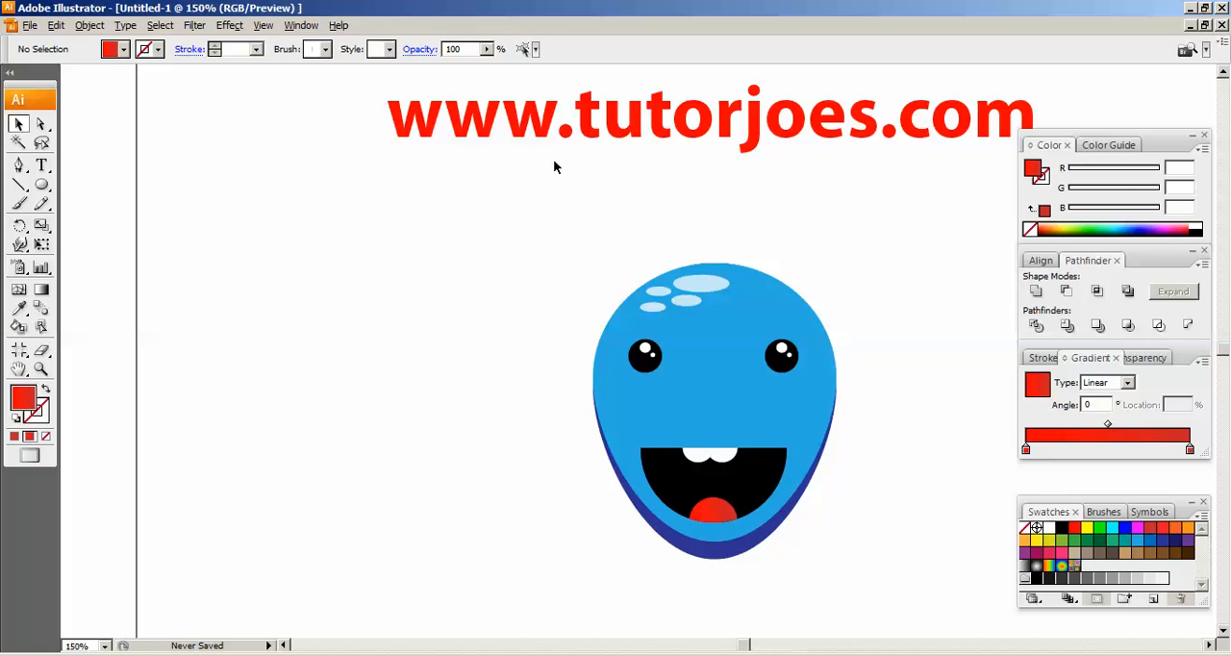
{"action": "left_click_drag", "start_coordinate": [495, 214], "coordinate": [895, 560]}
{"action": "left_click", "coordinate": [892, 561]}
{"action": "left_click_drag", "start_coordinate": [836, 353], "coordinate": [722, 341]}
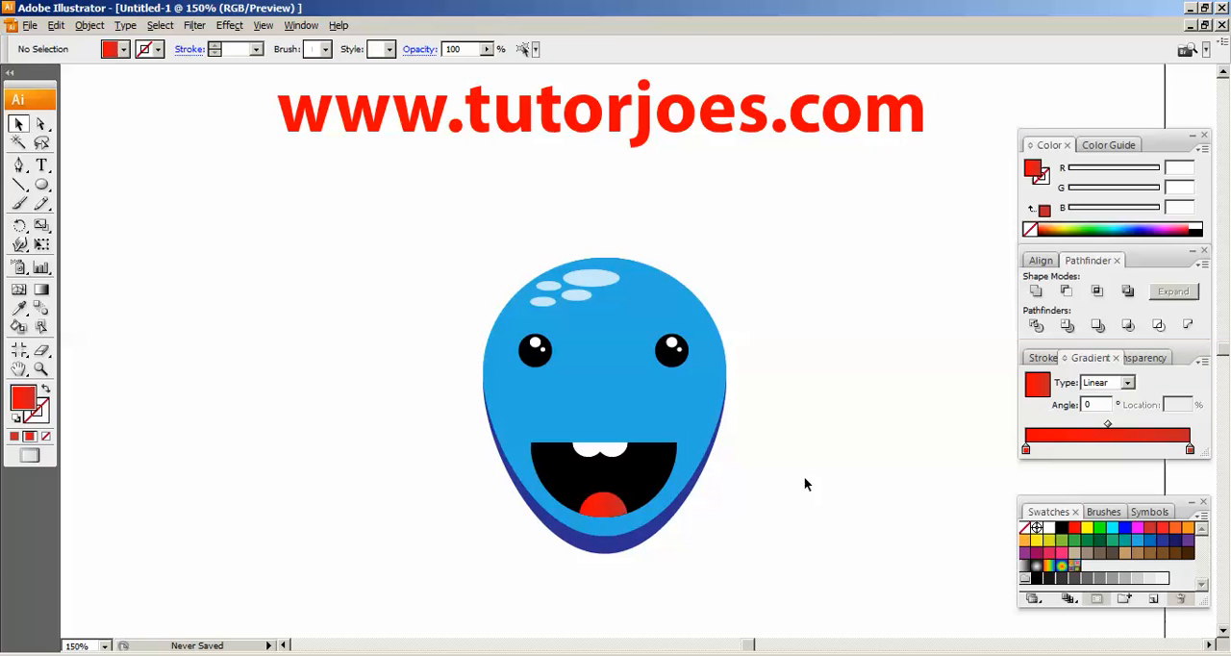